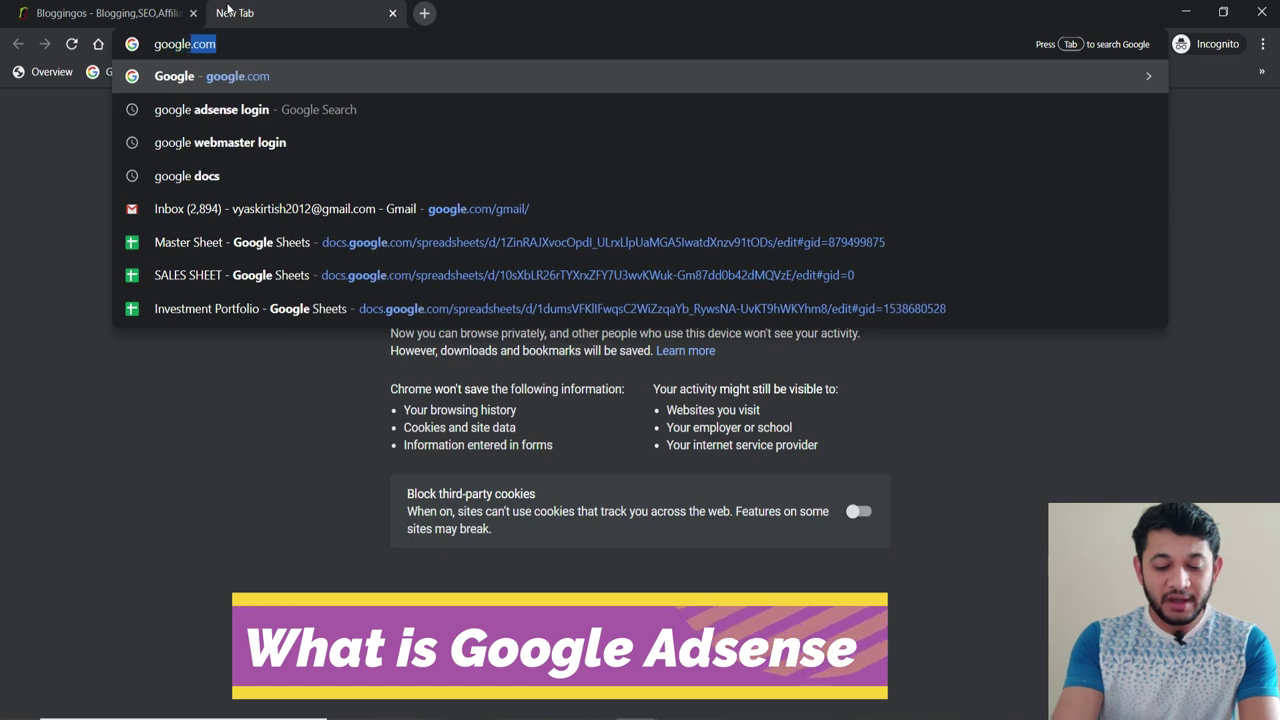
Step: Search Google for "google adsense login" and open the sponsored Google AdSense result
key("Return")
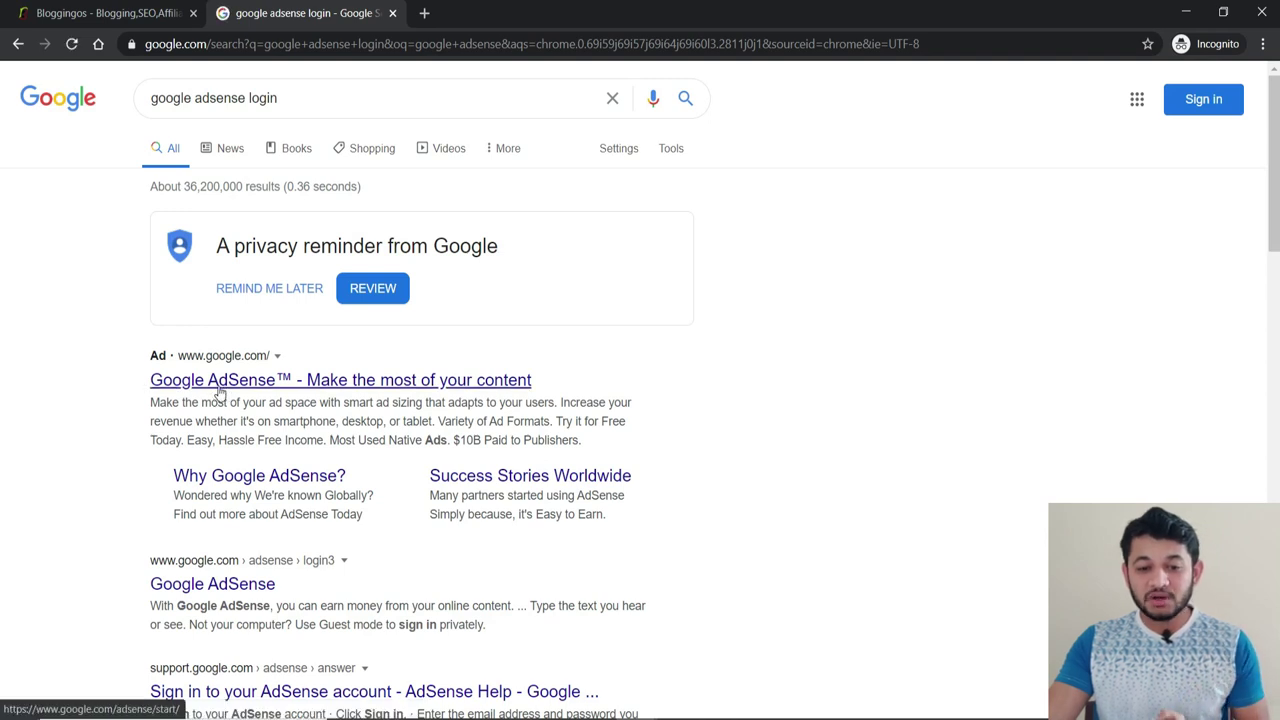
left_click(310, 382)
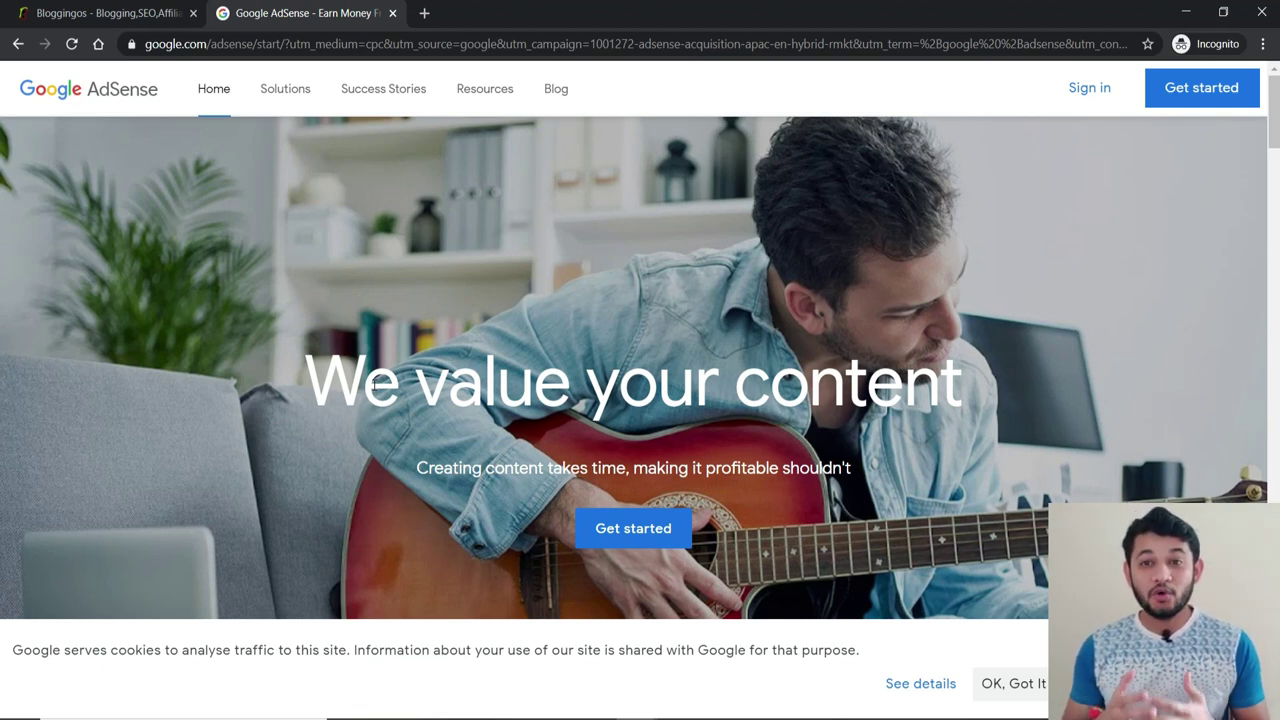
Step: Open mrvyasidea.com in a new tab and open the recent article "Blogger Vs WordPress : Uncovering the 10 hidden Secrets"
left_click(424, 13)
type("mrvyas")
key("Return")
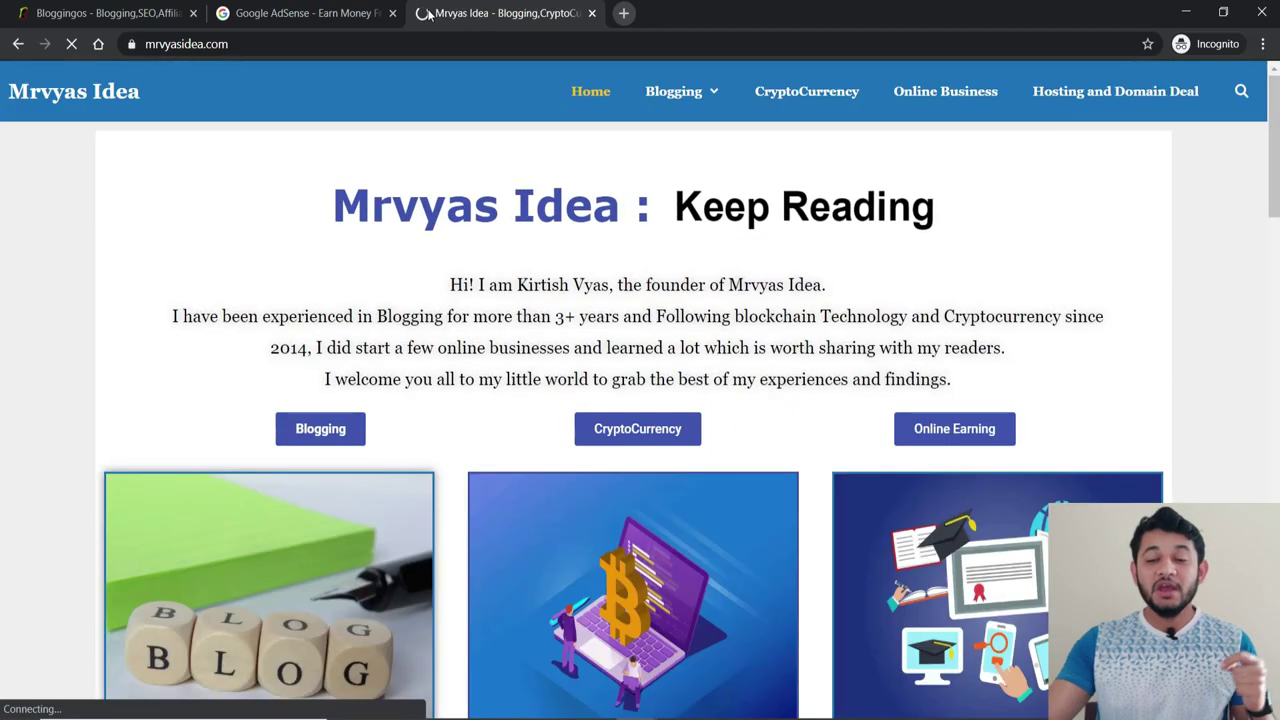
scroll(569, 363, "down", 8)
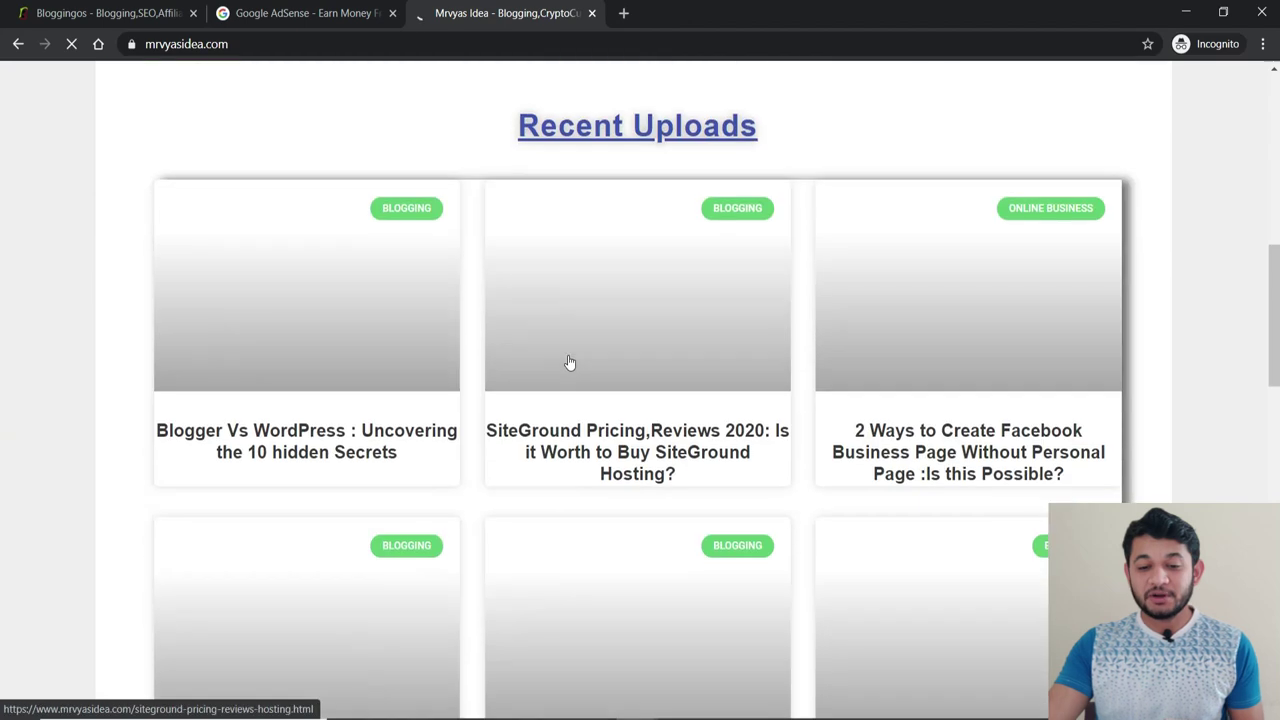
left_click(326, 438)
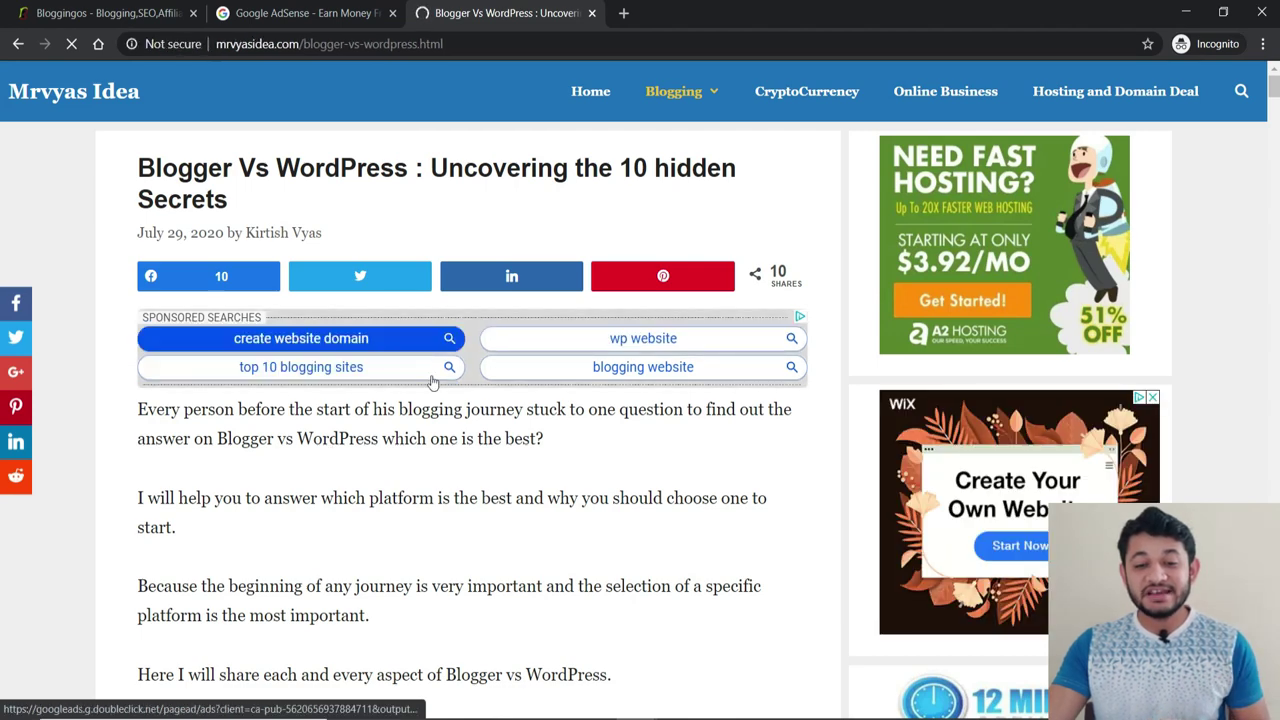
Step: Examine where ads are placed within the Blogger Vs WordPress article and in its sidebar
scroll(475, 378, "down", 4)
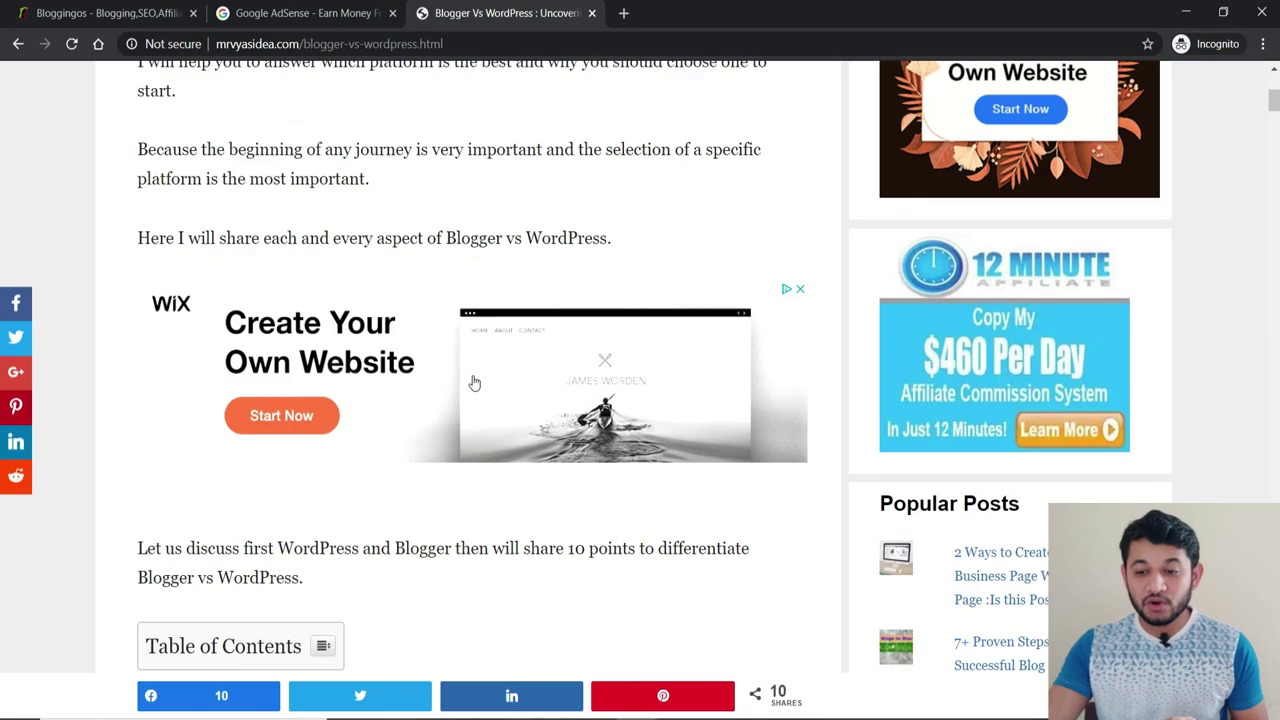
scroll(1040, 258, "up", 3)
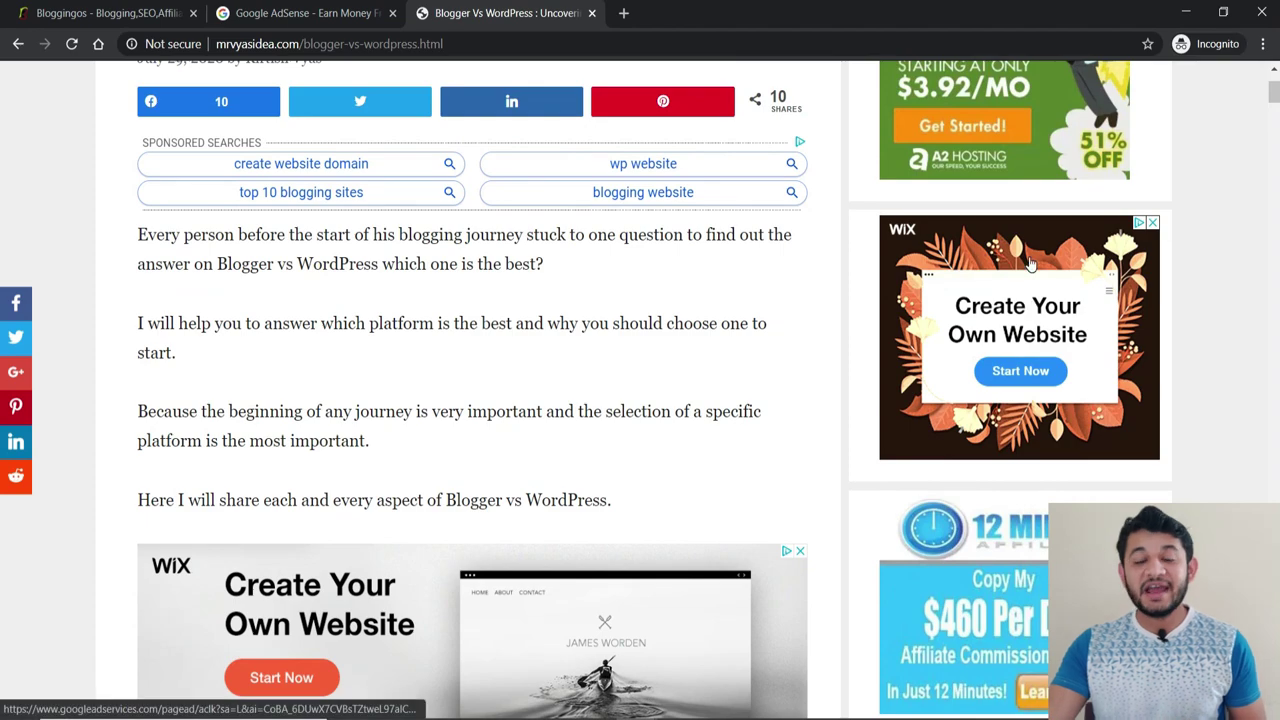
scroll(1035, 262, "down", 4)
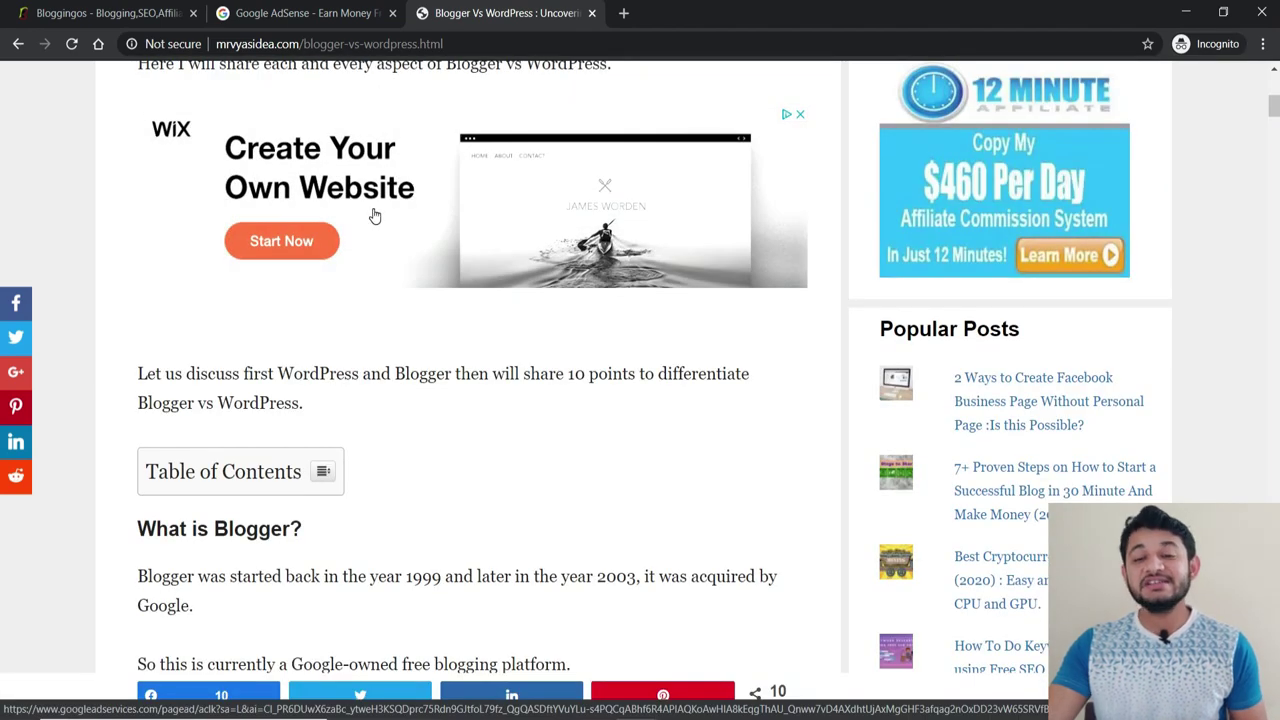
scroll(373, 216, "up", 3)
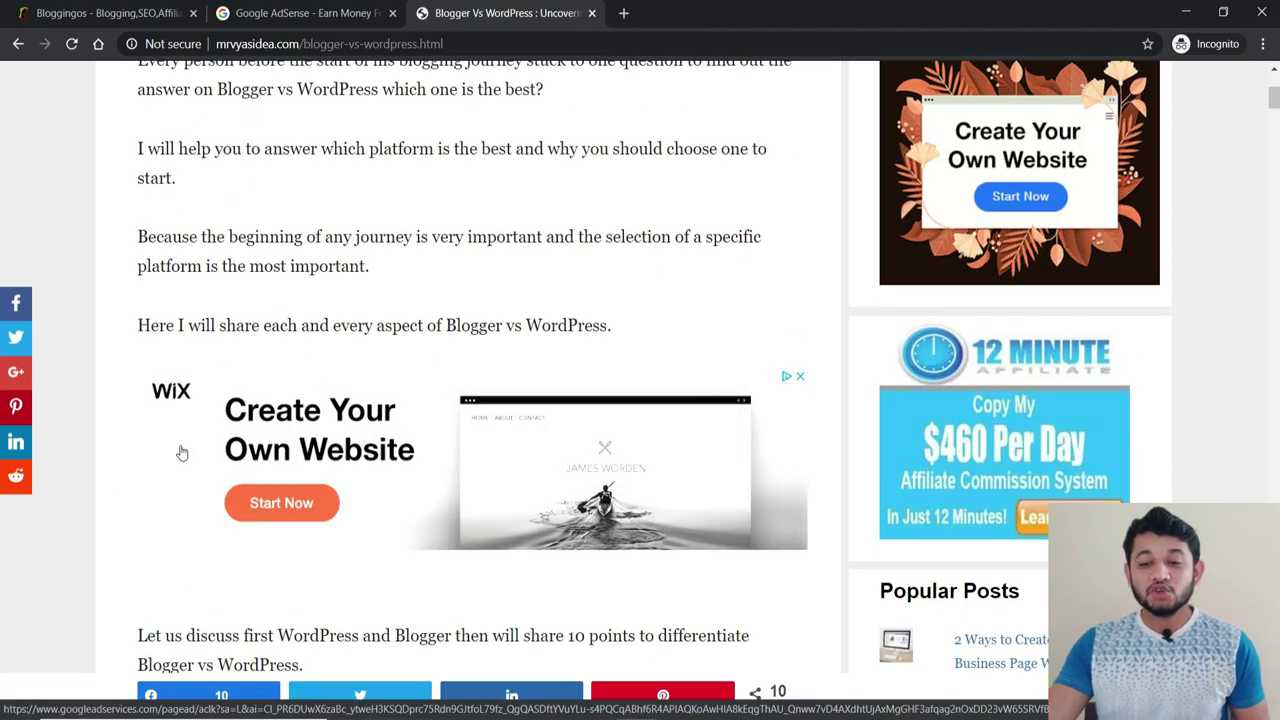
scroll(181, 453, "up", 3)
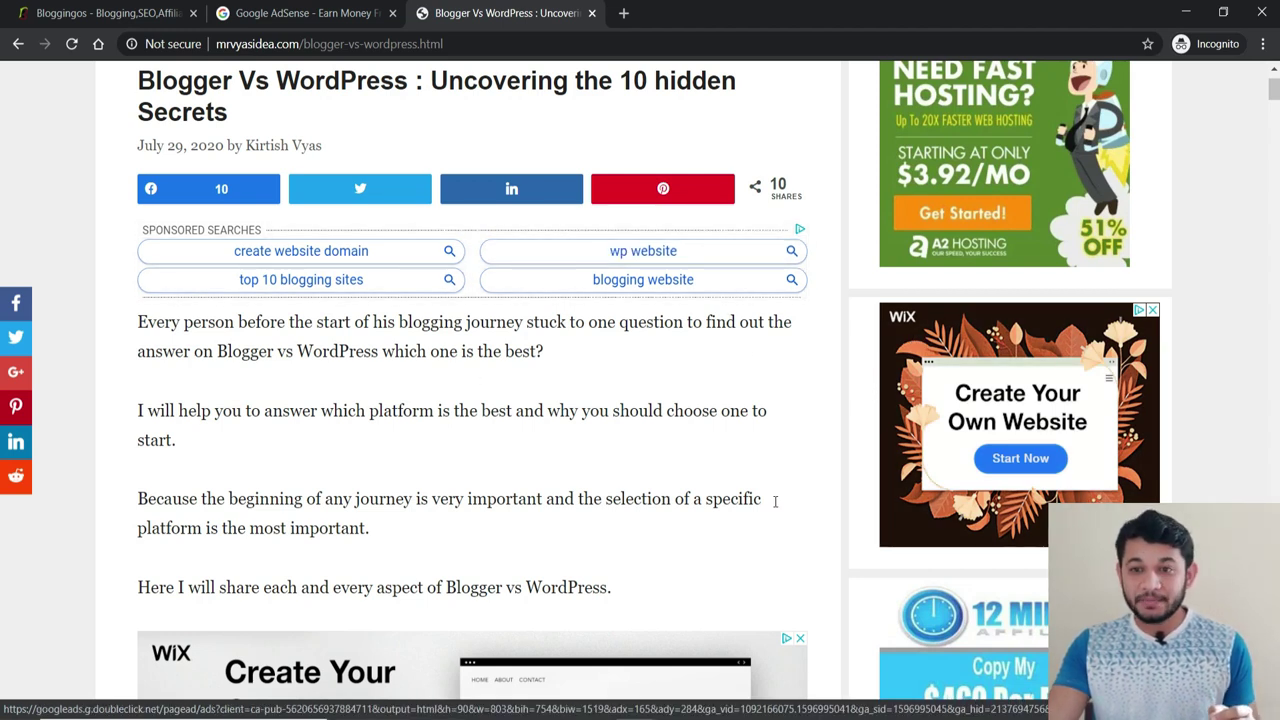
scroll(500, 440, "down", 2)
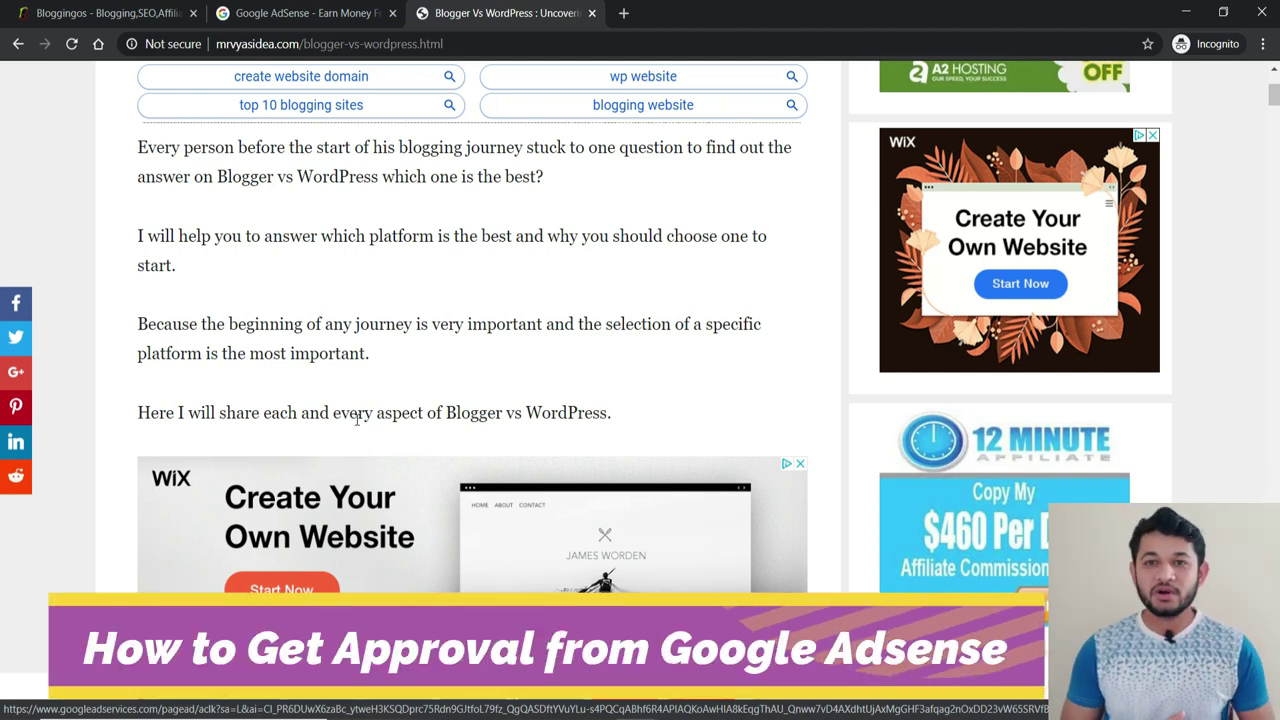
Step: Return to the bloggingos.com homepage and open the Privacy Policy link from its footer in a new tab
left_click(43, 20)
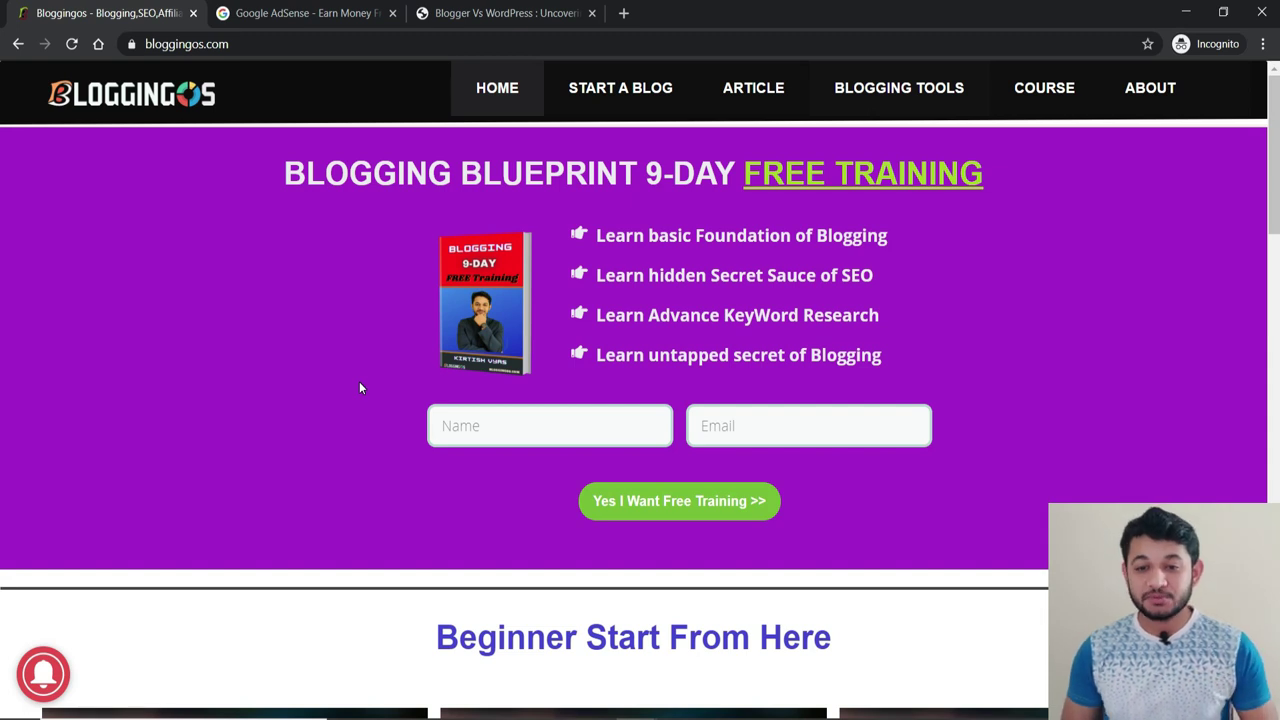
left_click(350, 44)
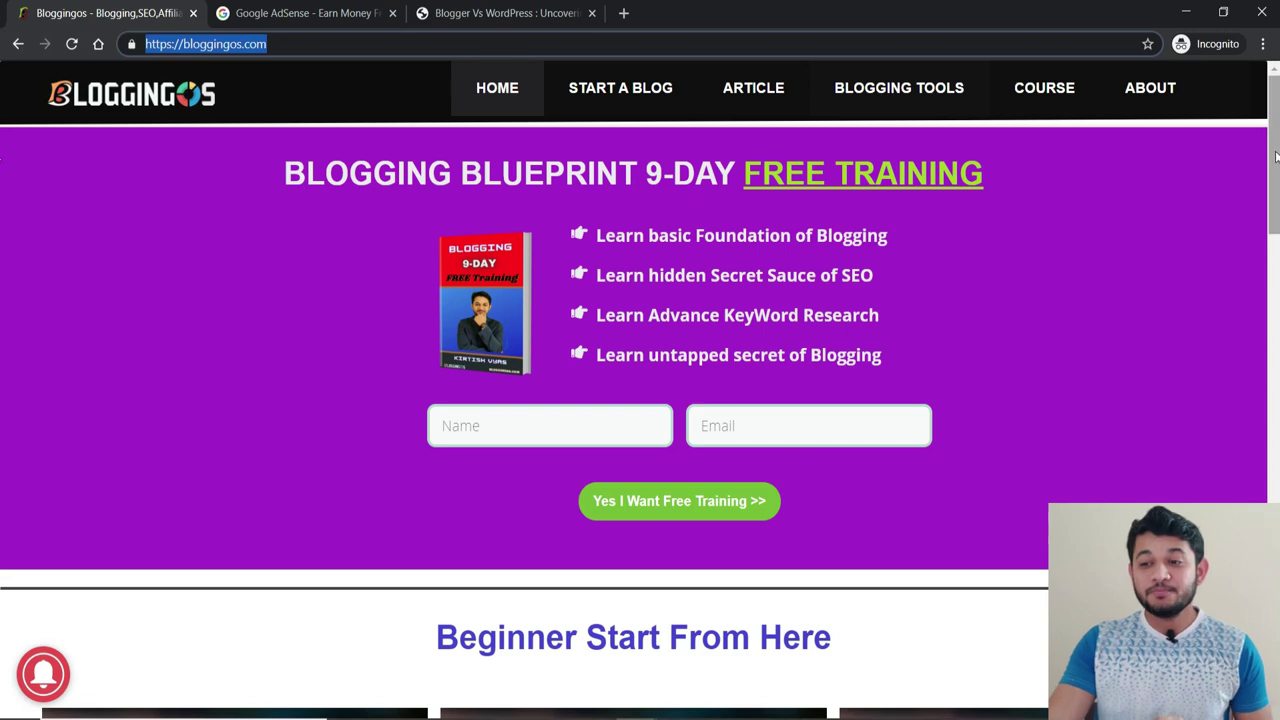
left_click_drag(1273, 160, 1273, 650)
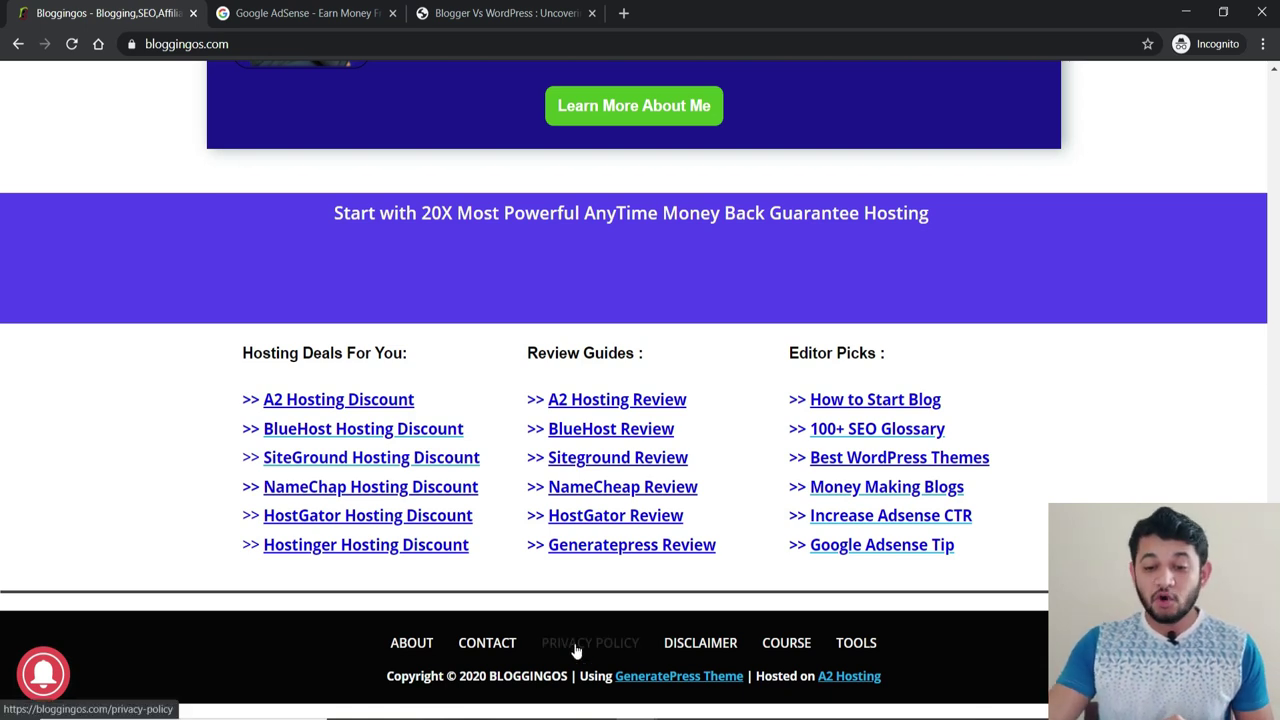
right_click(573, 488)
left_click(624, 508)
left_click(300, 13)
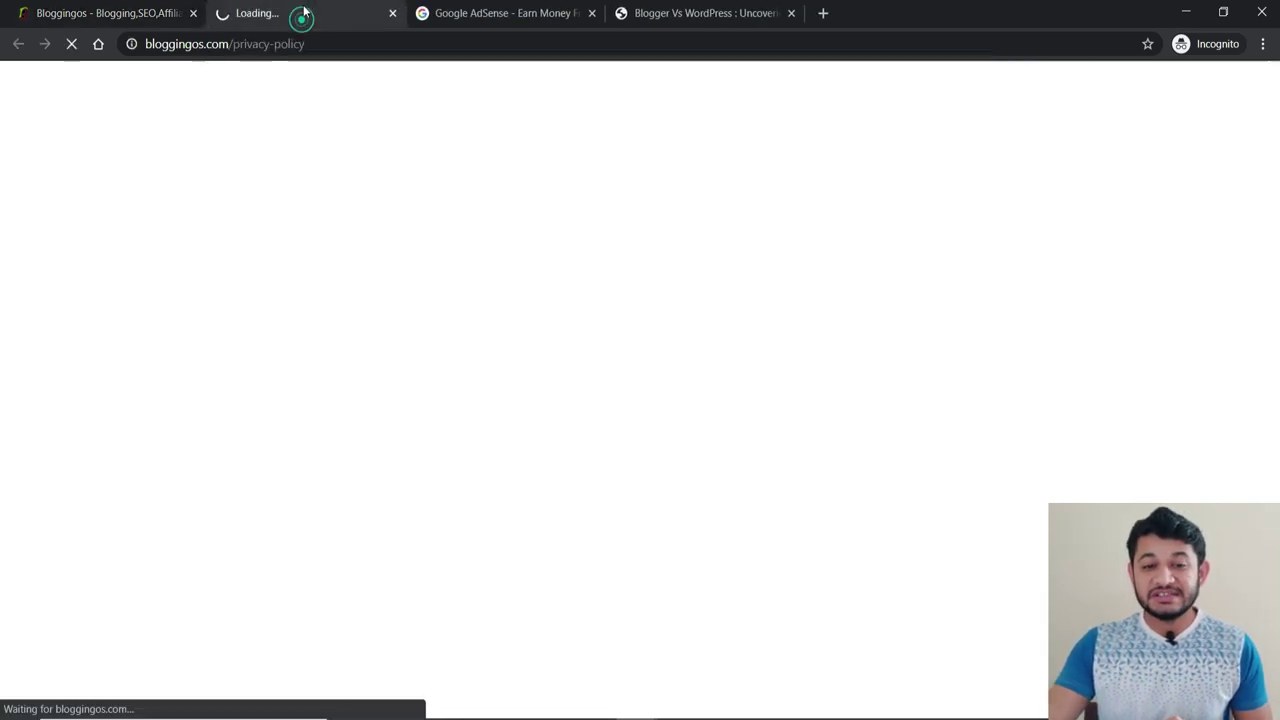
Step: Read through the privacy policy down to the Advertisements section and highlight that section's heading
scroll(518, 412, "down", 6)
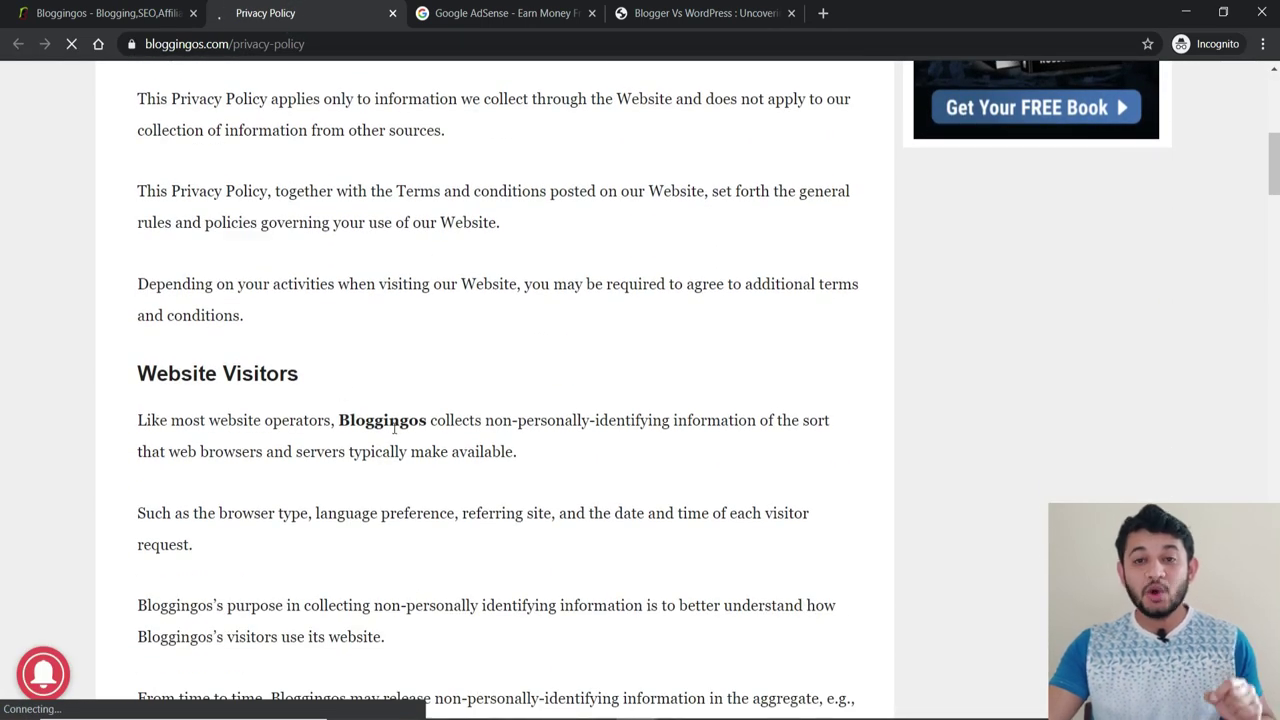
scroll(393, 426, "down", 2)
scroll(393, 426, "down", 4)
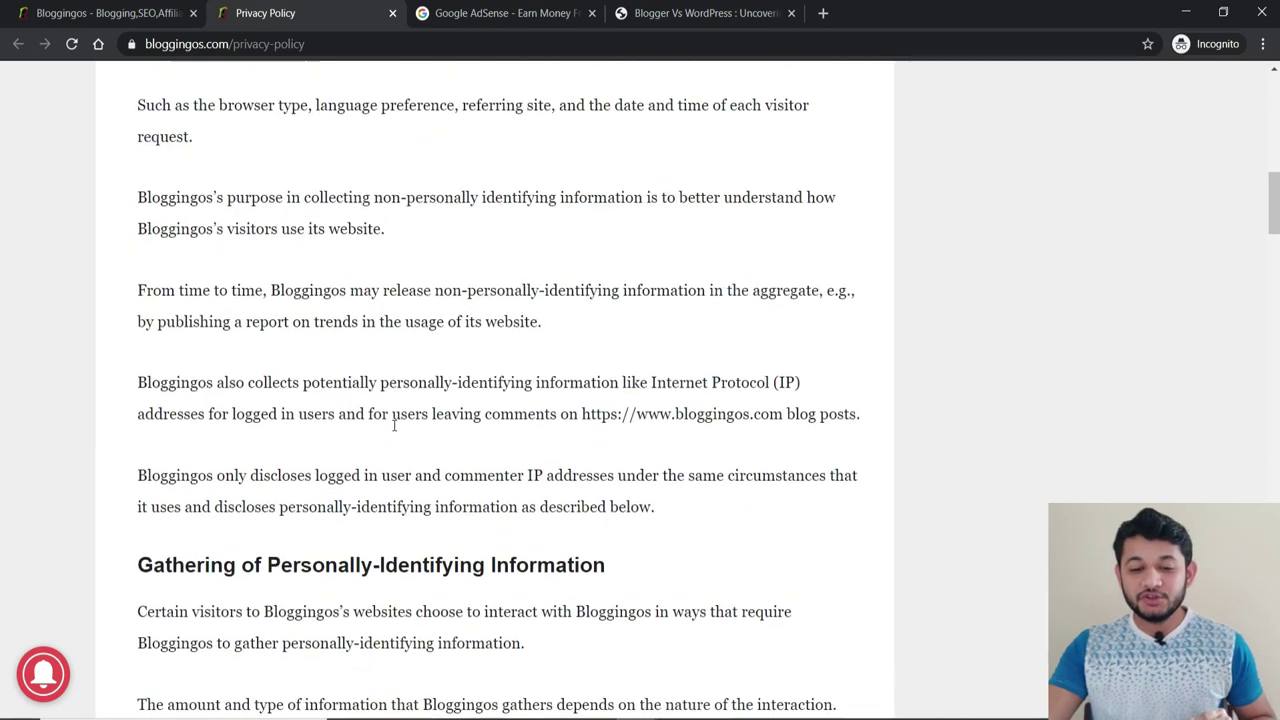
left_click_drag(362, 449, 555, 449)
scroll(555, 449, "down", 4)
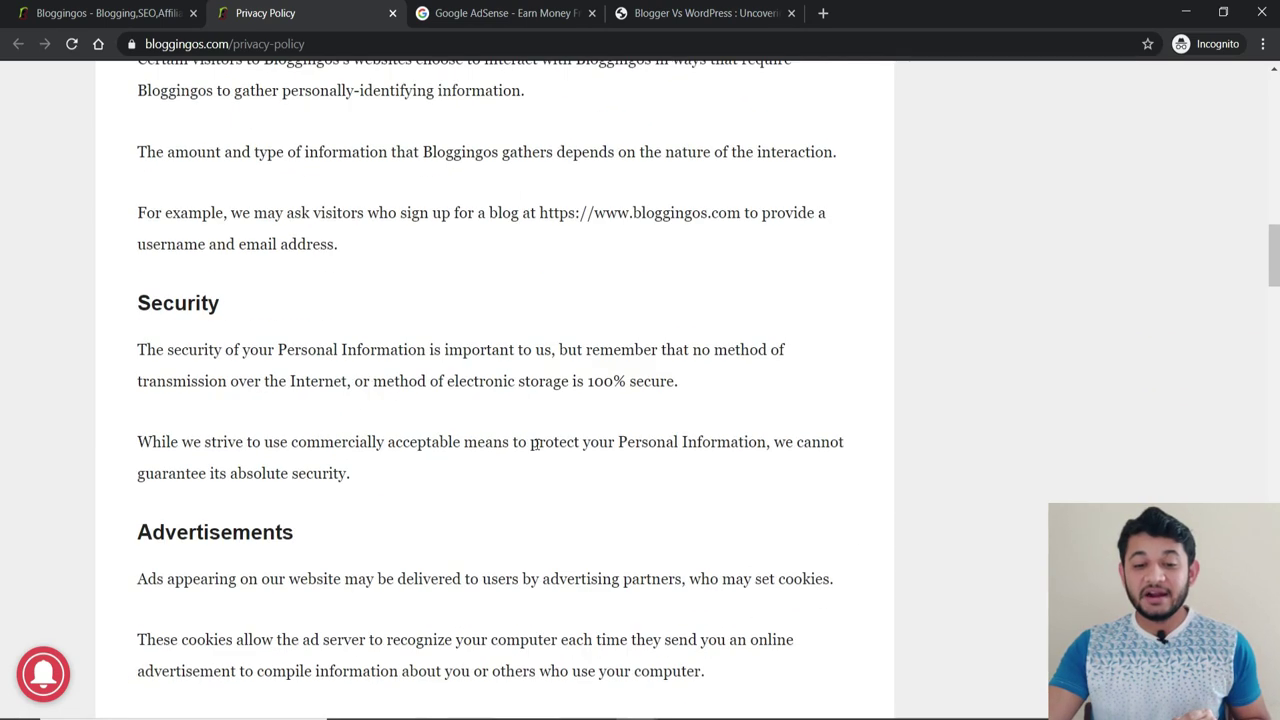
left_click_drag(208, 531, 360, 520)
scroll(240, 378, "down", 3)
left_click(231, 330)
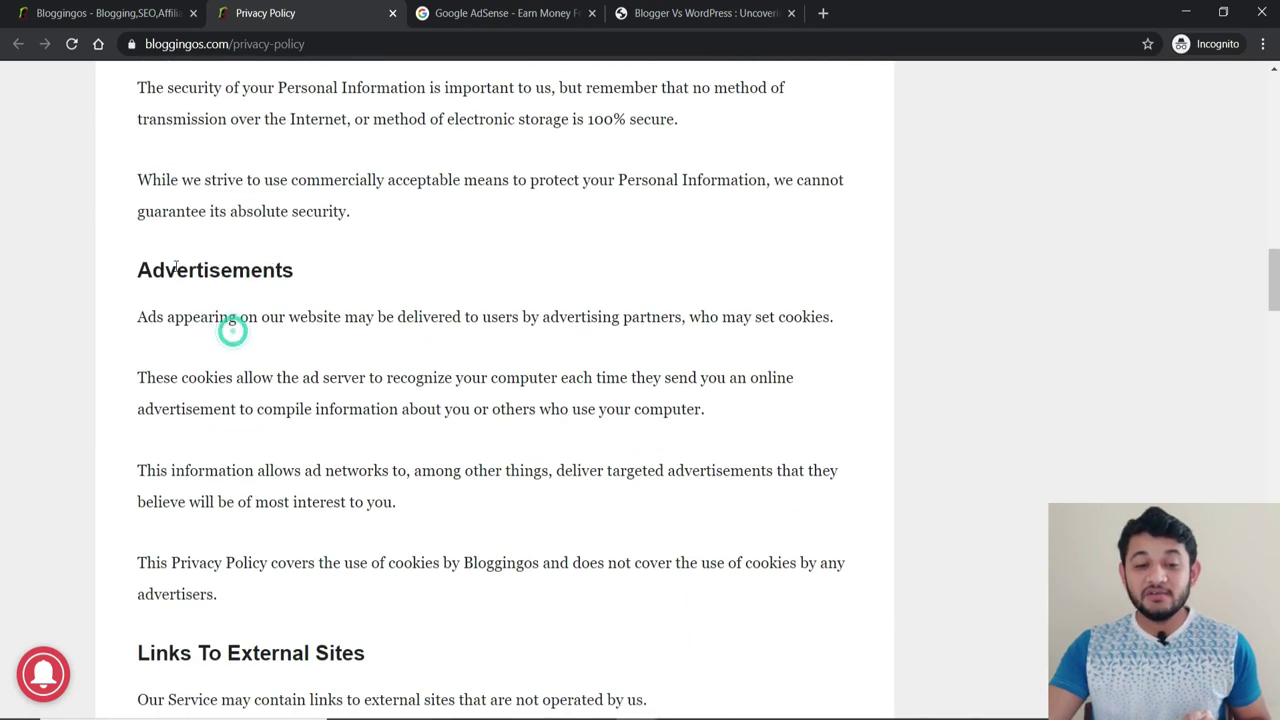
left_click_drag(165, 270, 378, 263)
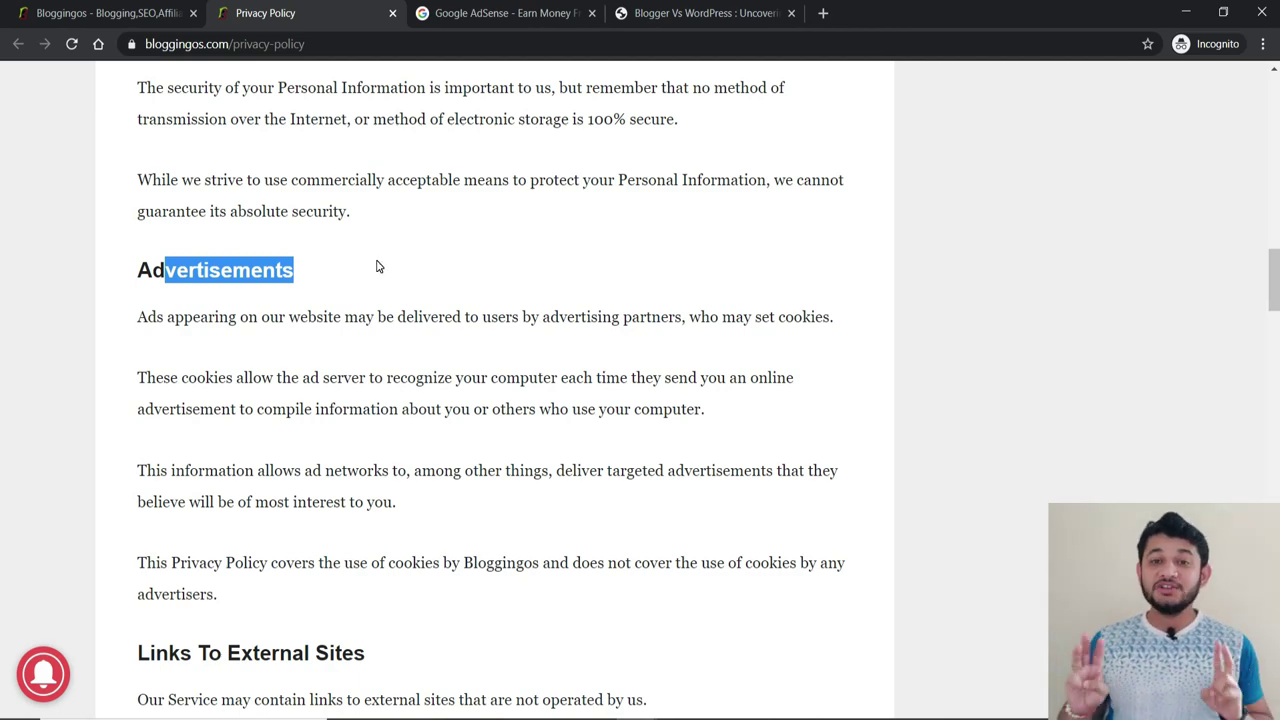
Step: Go back to the Bloggingos homepage and look over its article listings
left_click(120, 13)
scroll(597, 417, "up", 10)
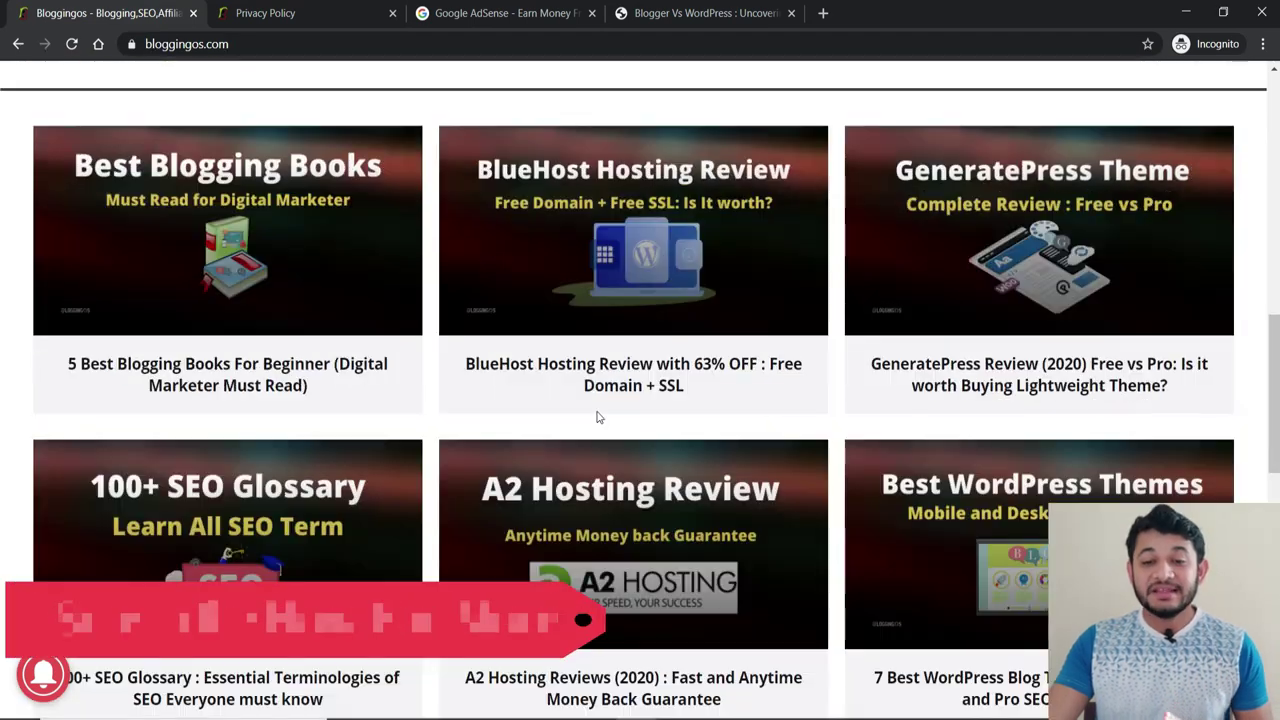
scroll(597, 417, "up", 10)
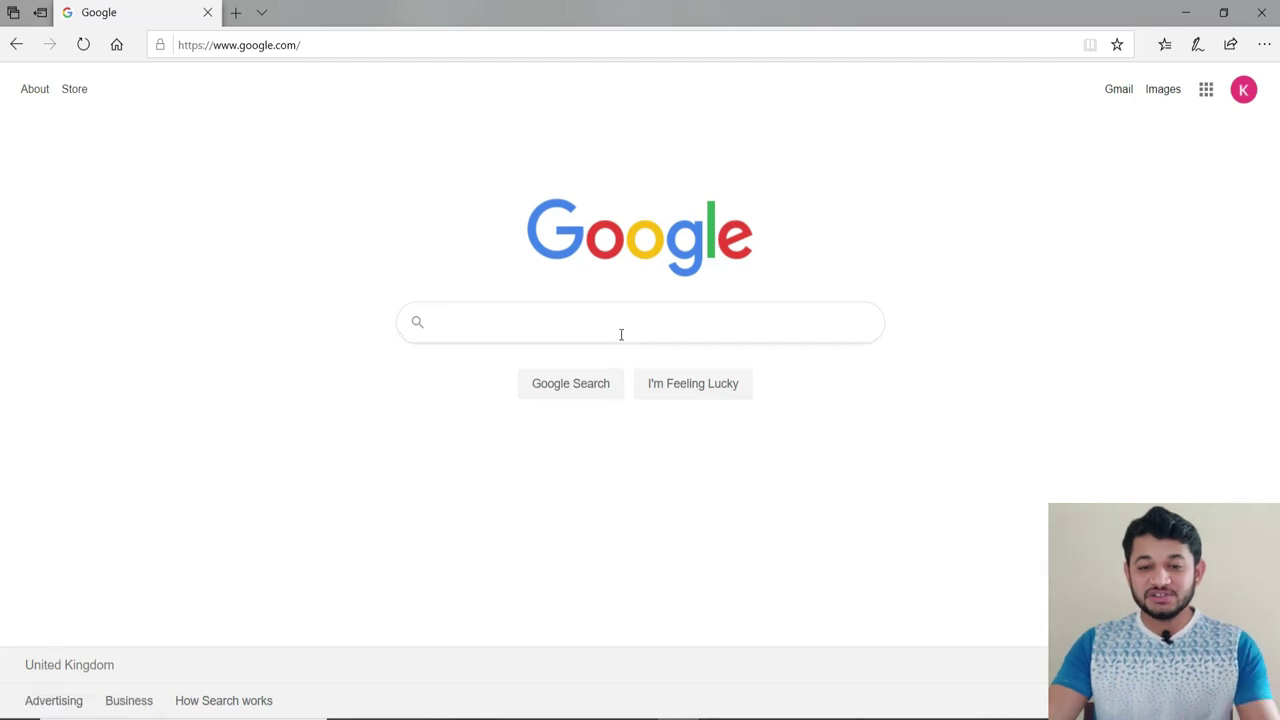
Step: Search Google for "google adsense", open the sponsored AdSense site and start the sign-up form
left_click(619, 316)
type("google adsense")
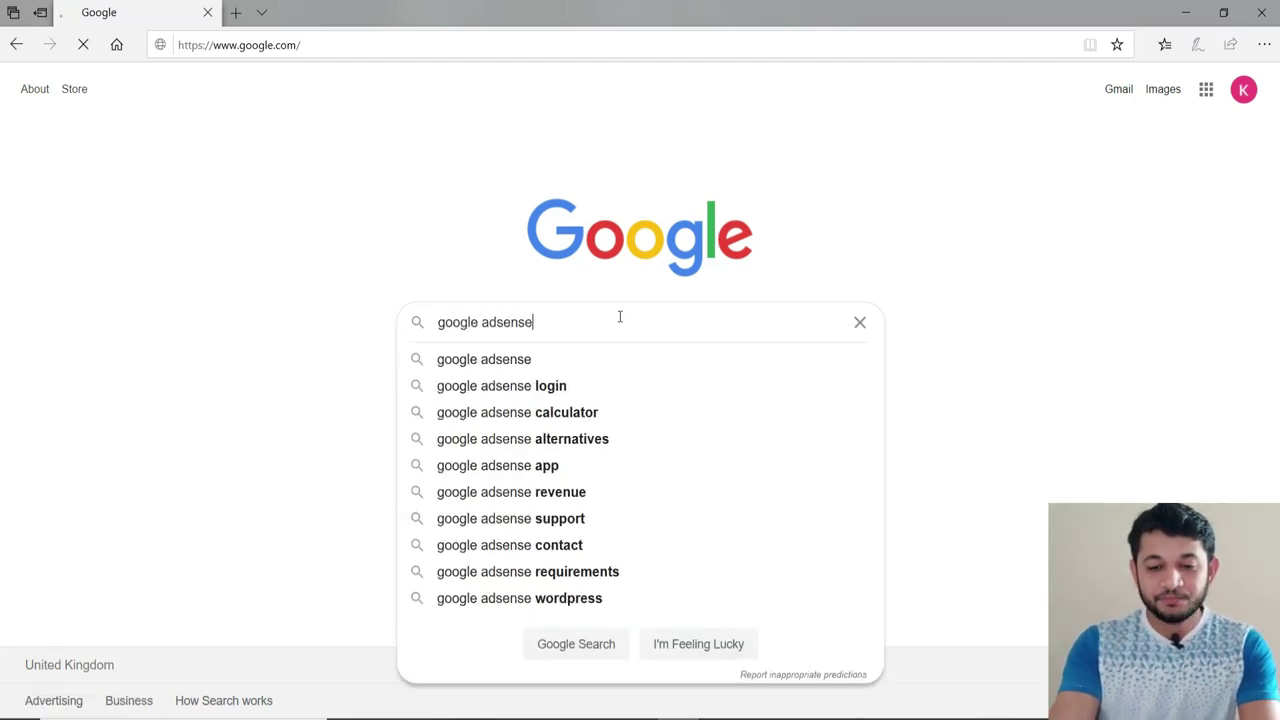
key("Return")
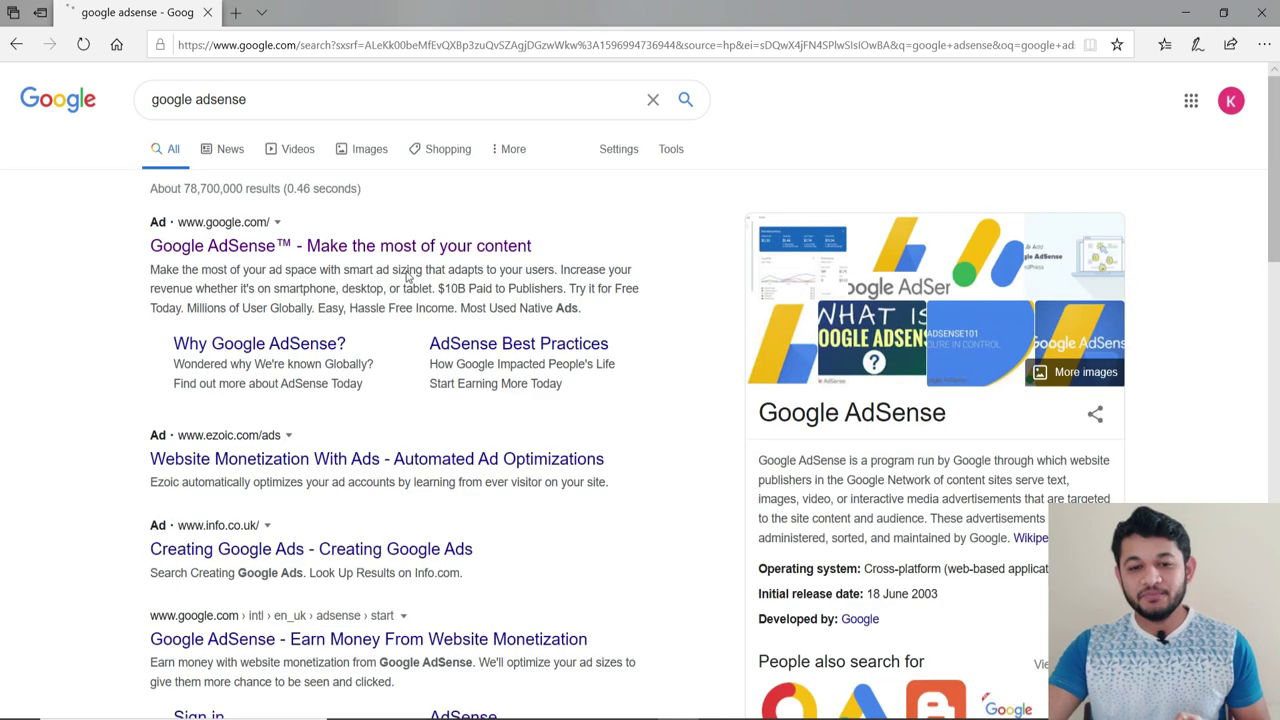
left_click(320, 248)
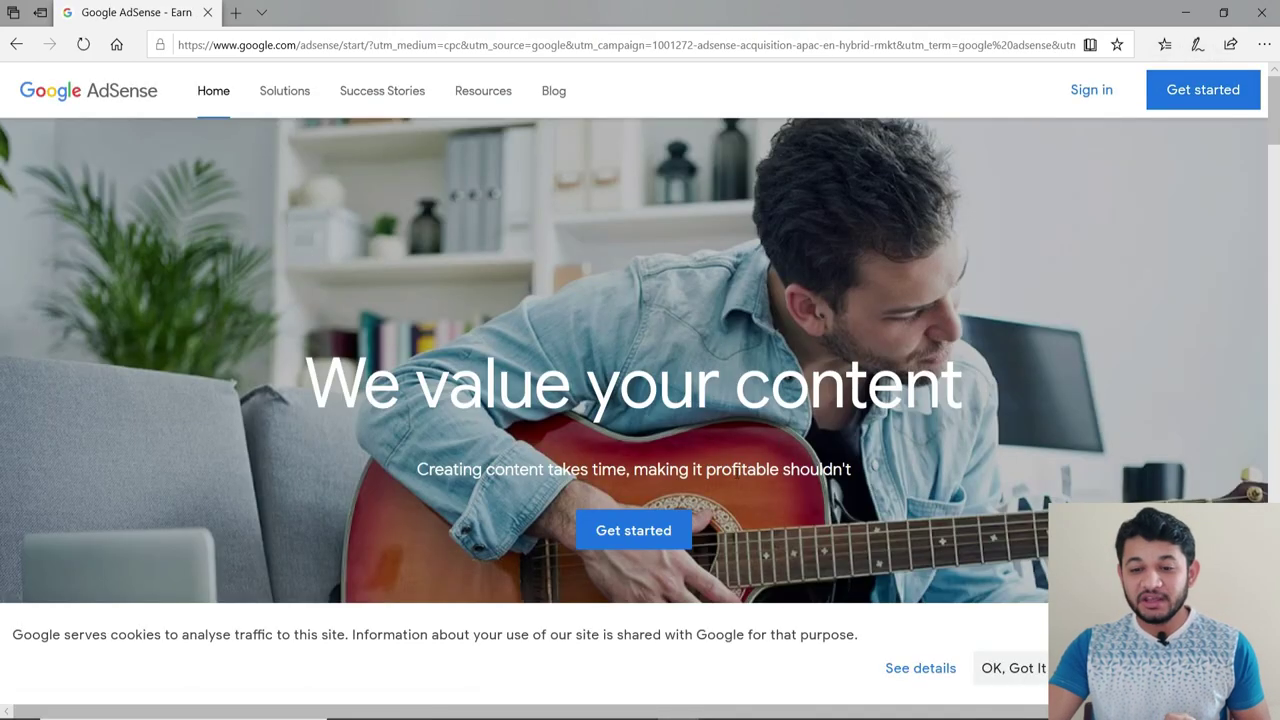
left_click(634, 531)
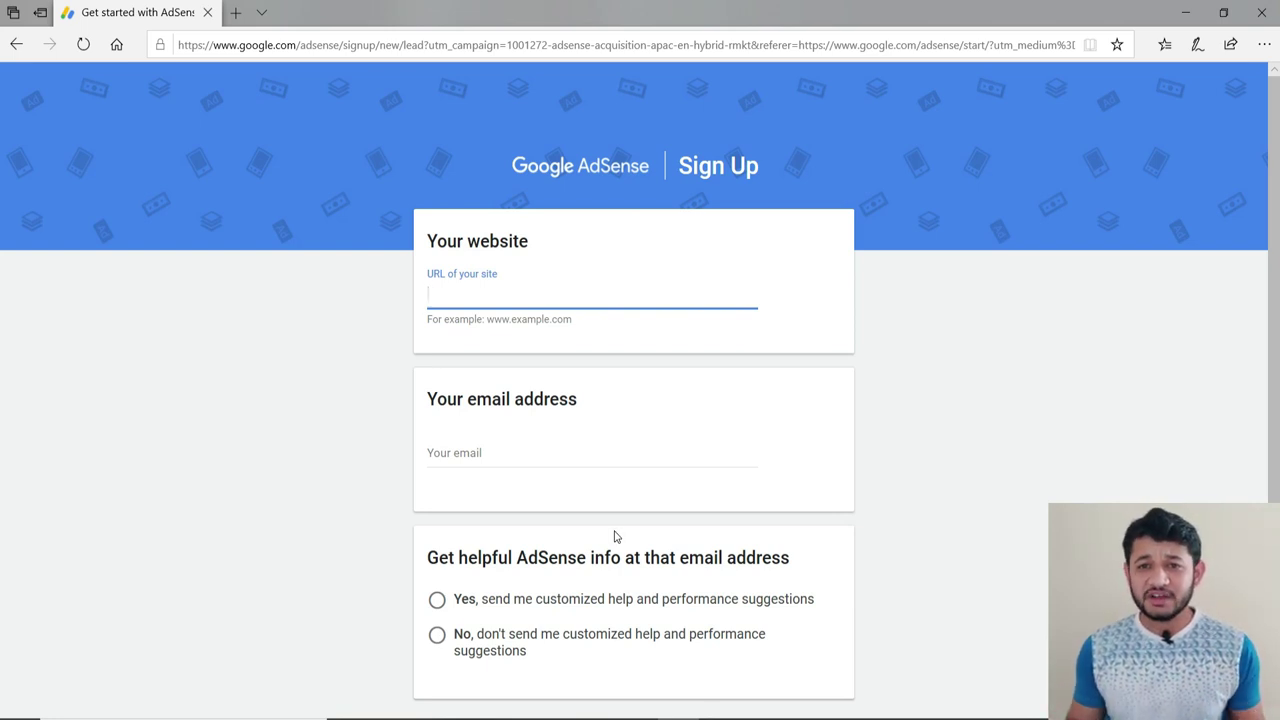
type("https")
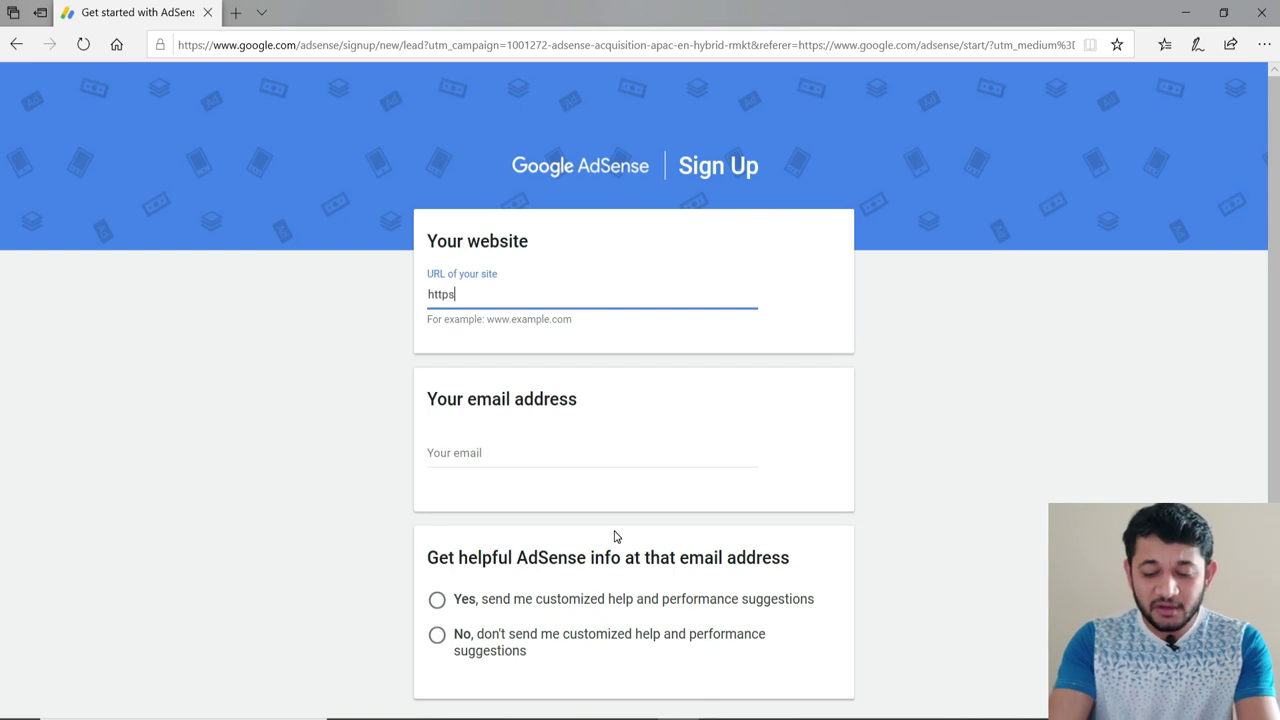
type("://www.moviesutra.com")
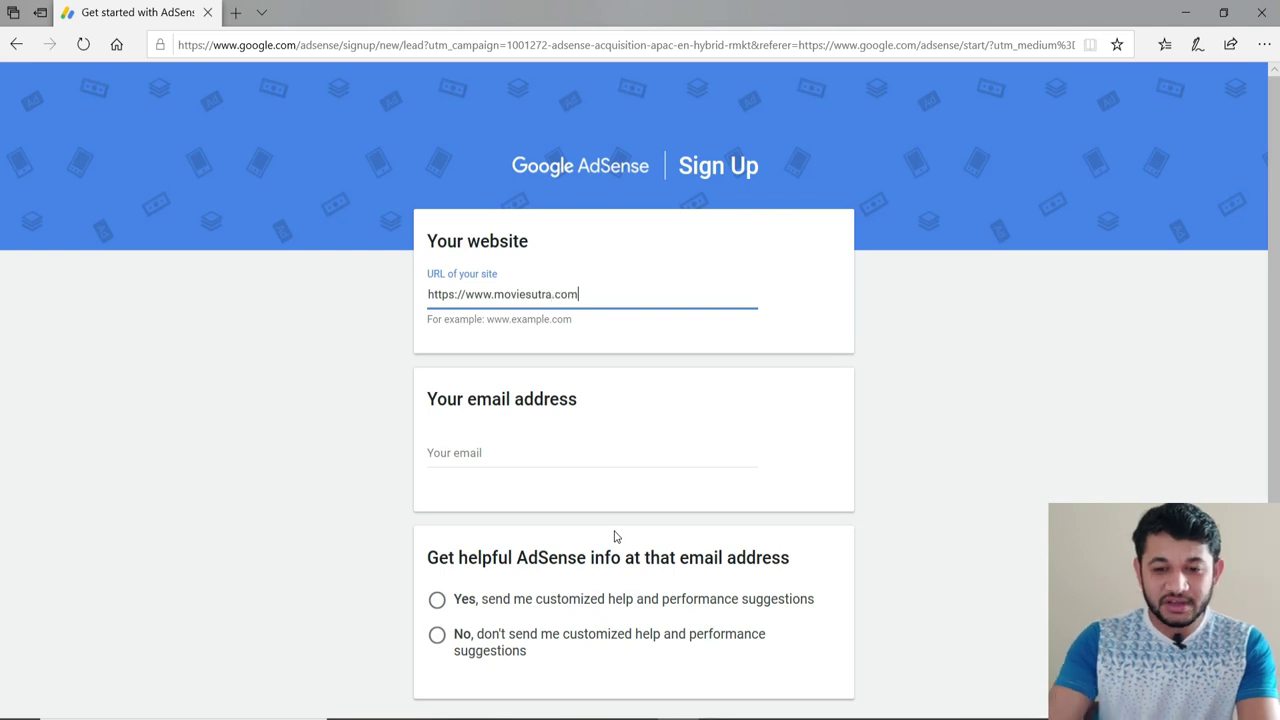
left_click(460, 453)
scroll(468, 470, "down", 1)
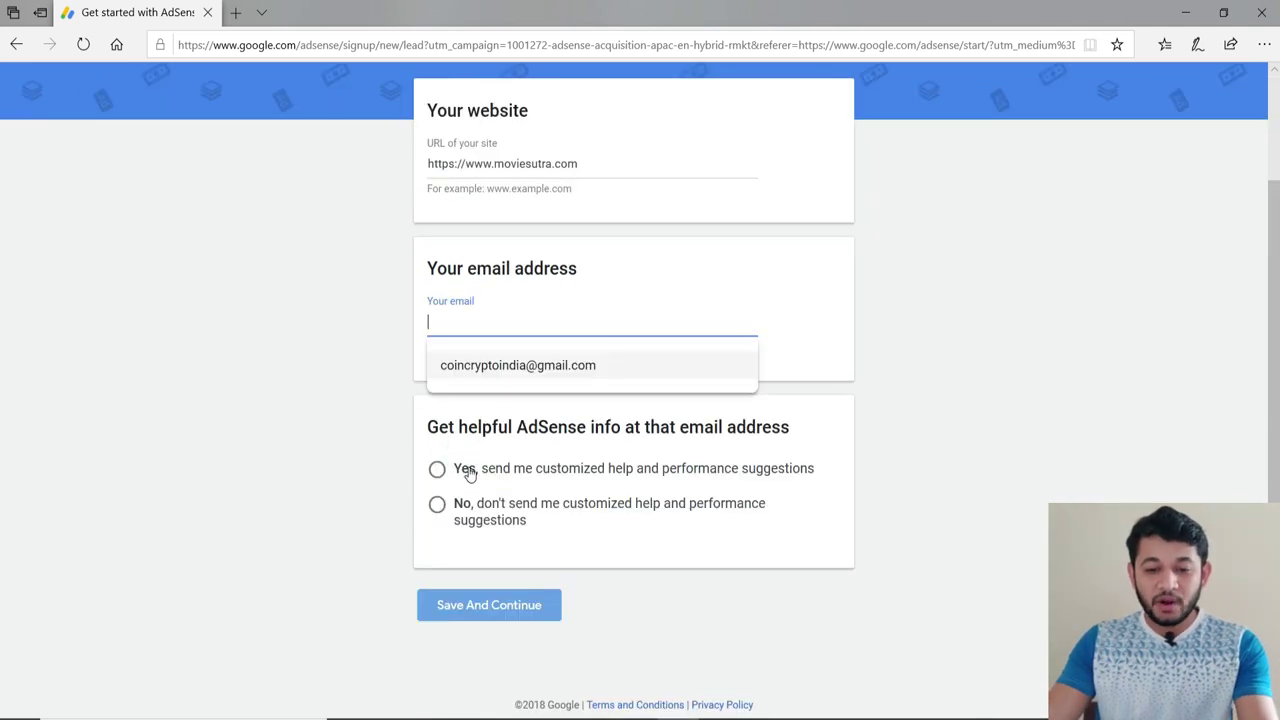
left_click(482, 365)
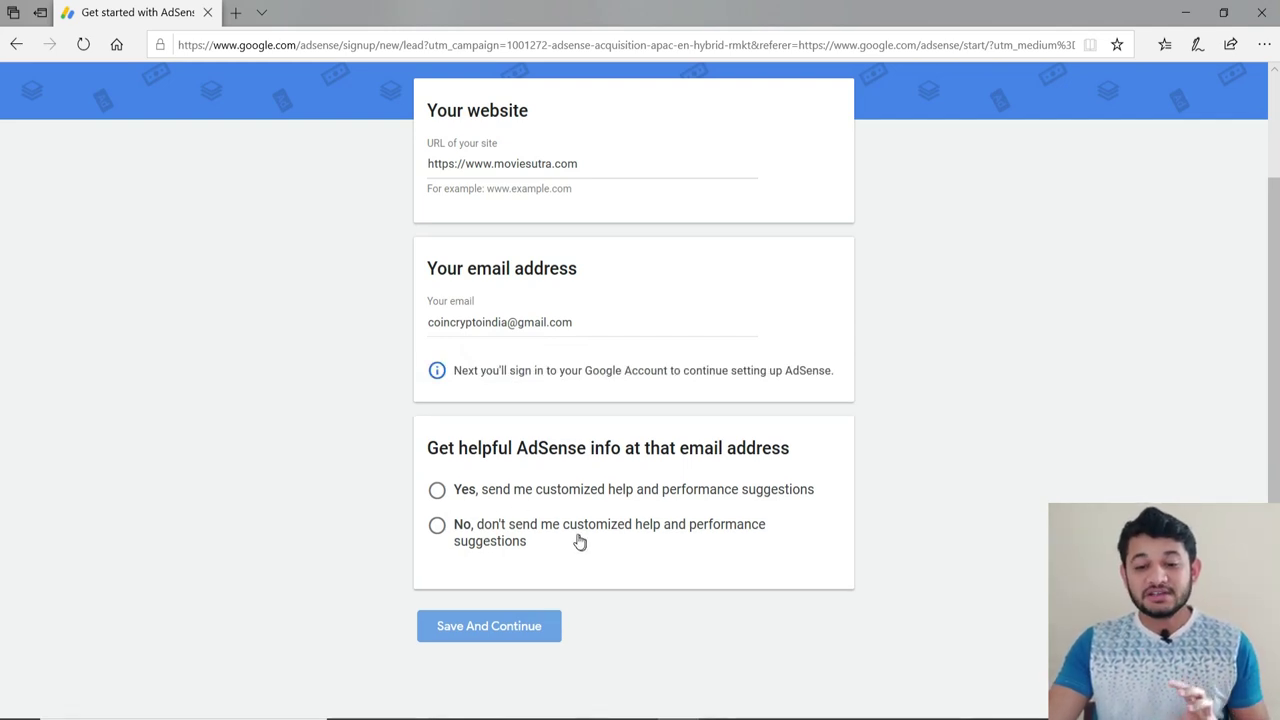
Step: Opt in to customized help and performance suggestions, and save the details to continue the sign-up
left_click(440, 490)
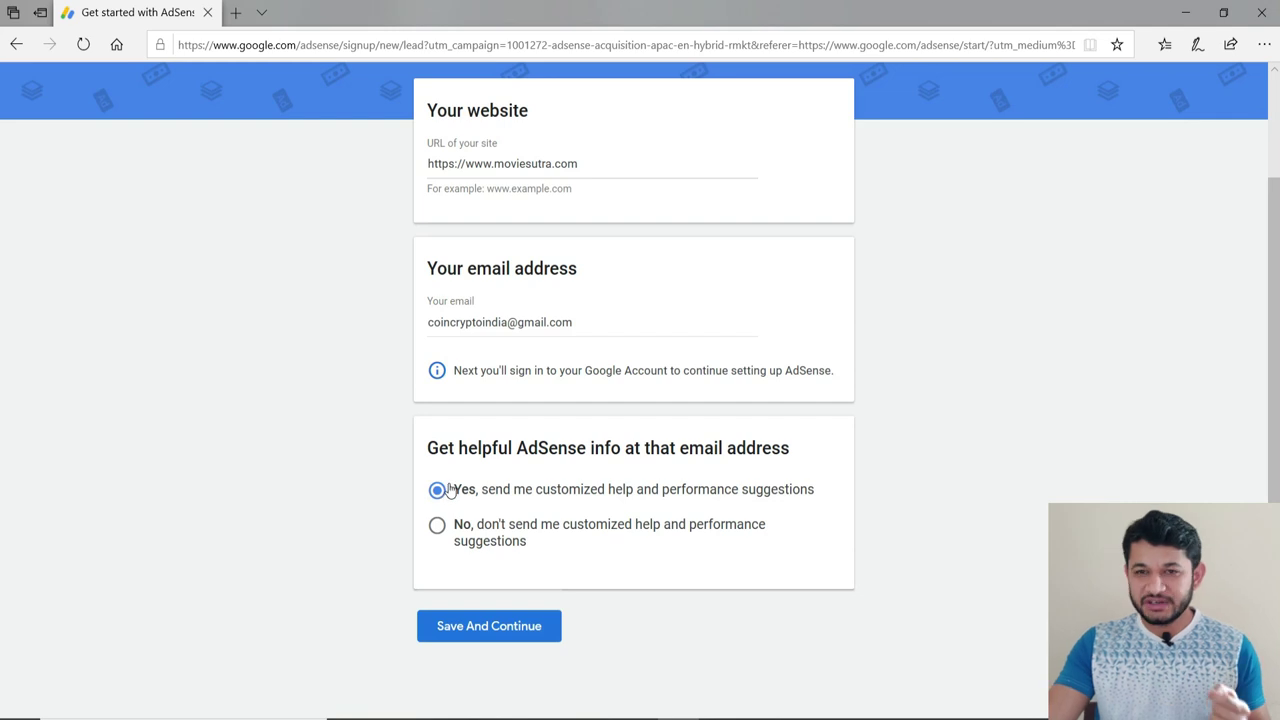
left_click(511, 634)
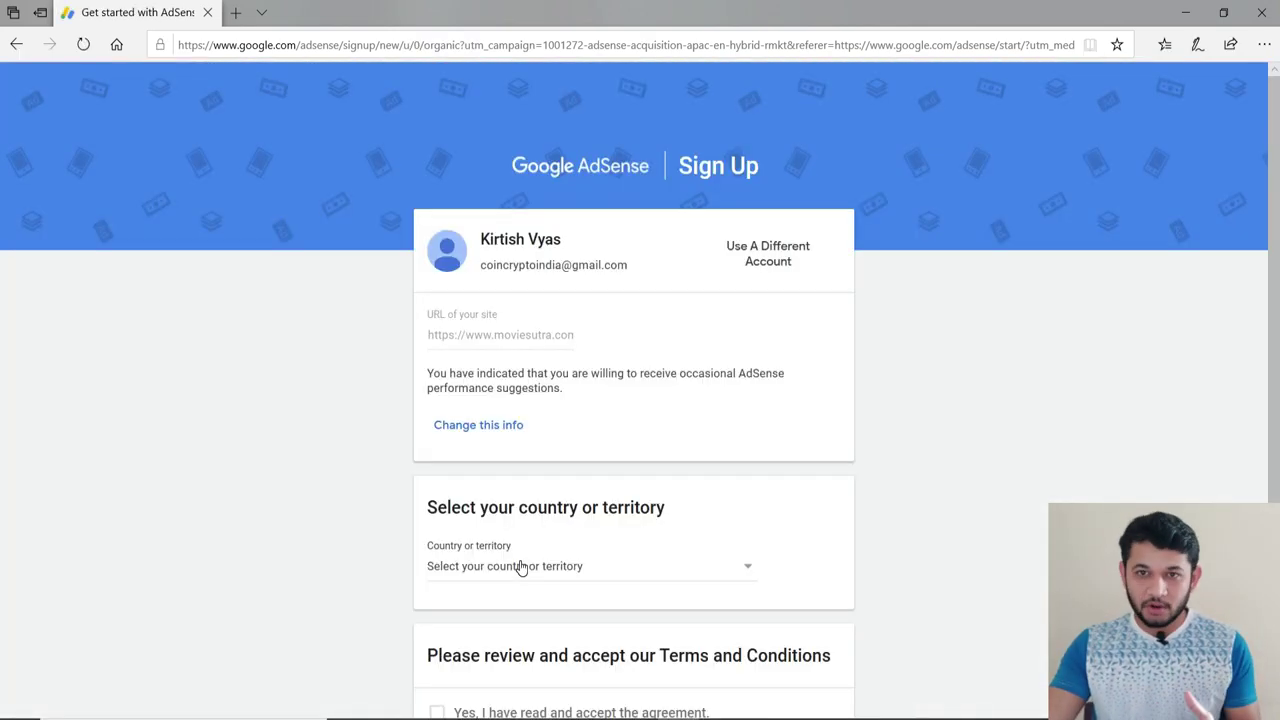
Step: Choose United Kingdom as the country or territory for the AdSense account
scroll(551, 368, "down", 2)
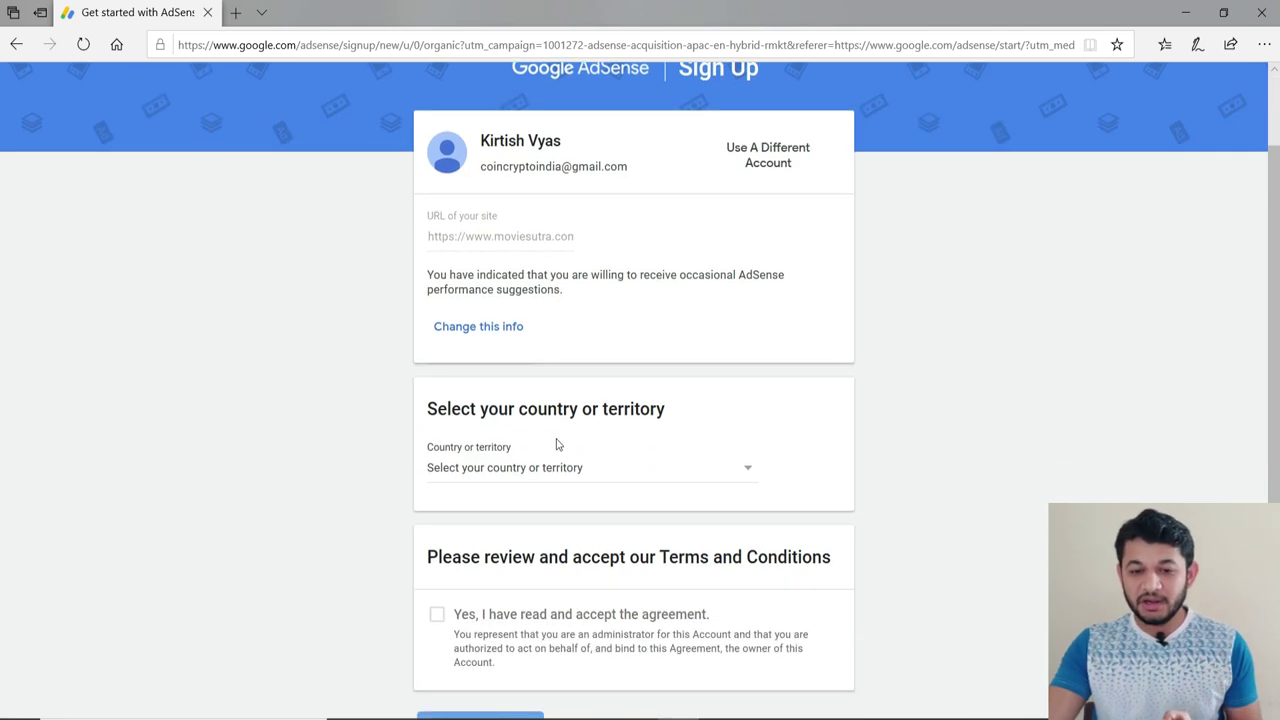
left_click(567, 486)
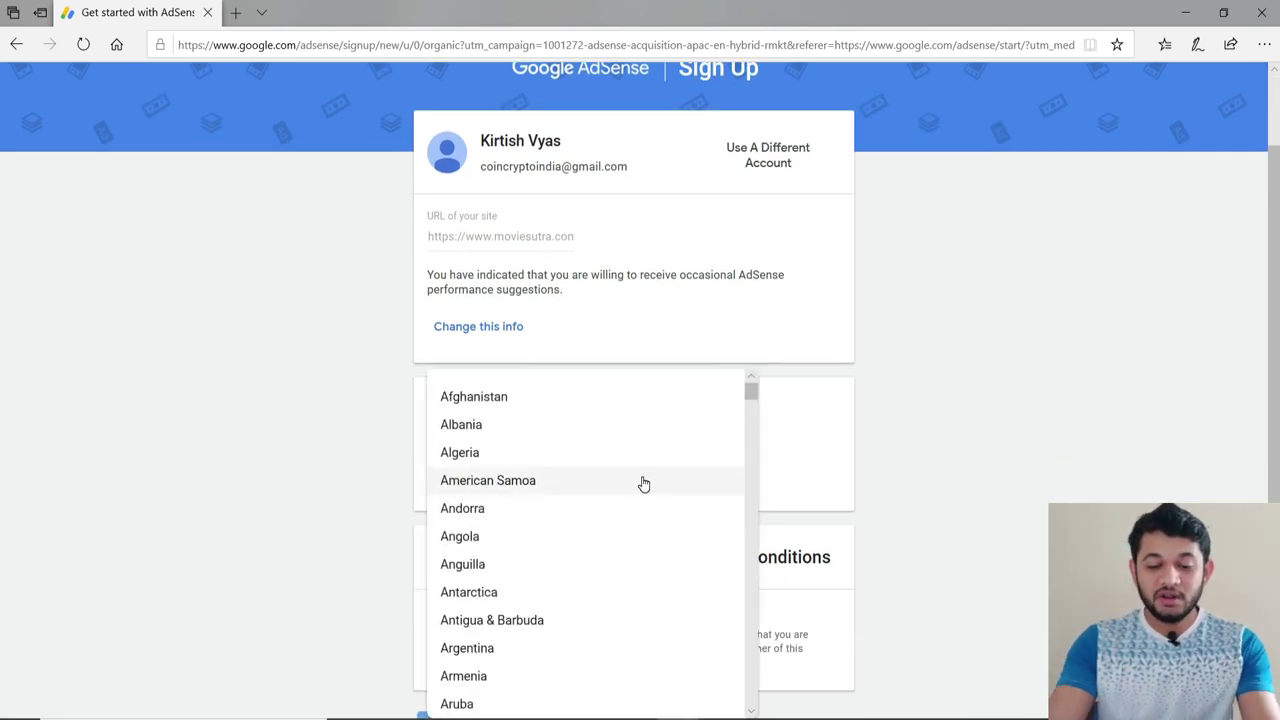
type("uni")
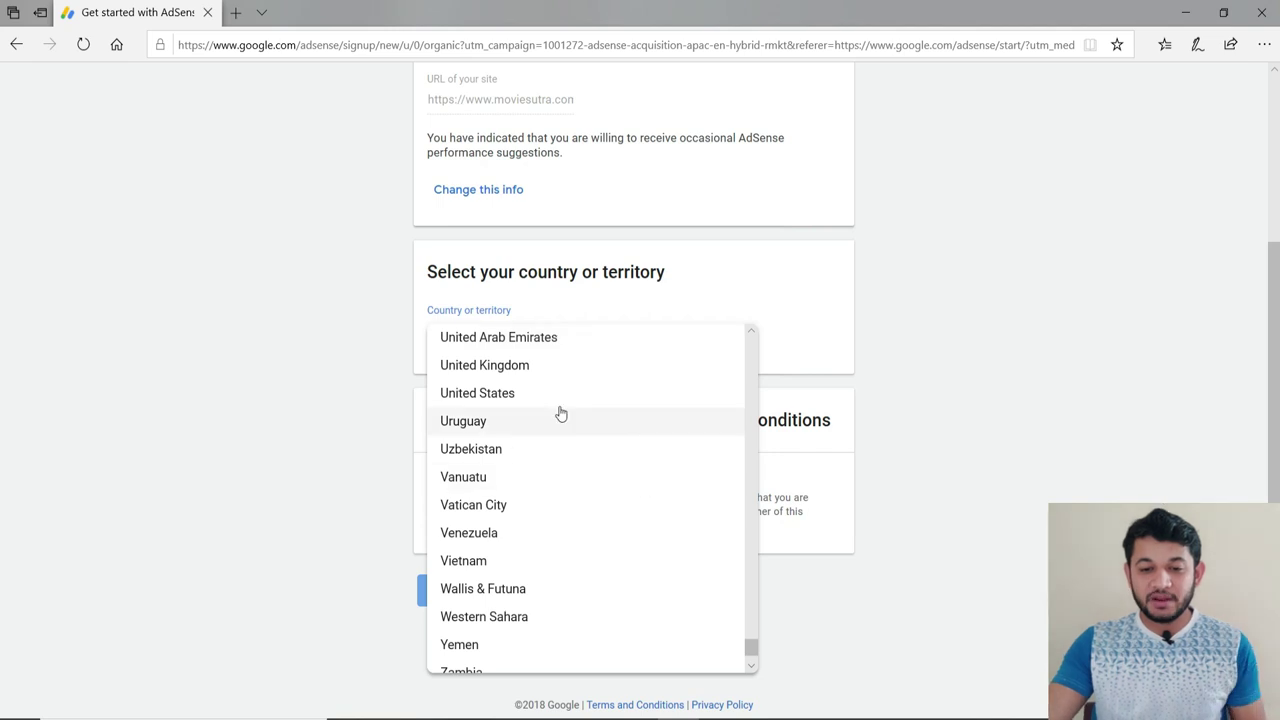
left_click(515, 367)
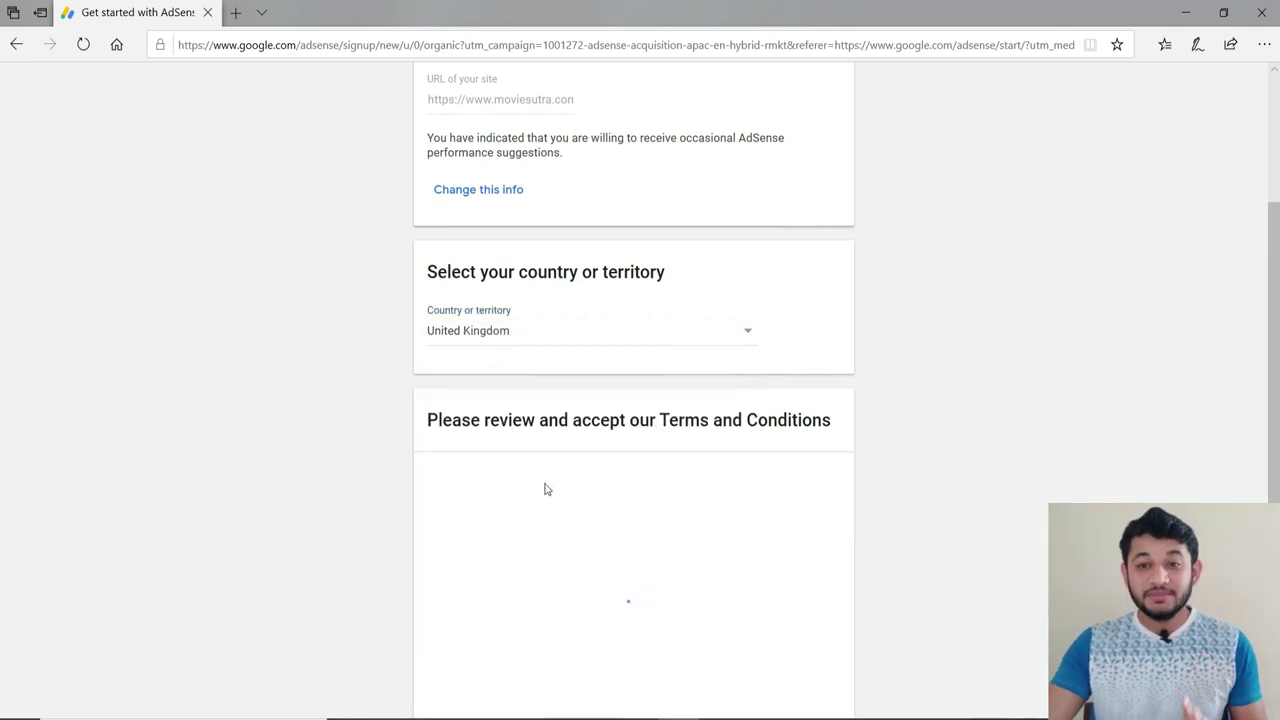
Step: Accept the AdSense terms and conditions agreement and create the account
scroll(573, 541, "down", 1)
left_click(440, 664)
scroll(390, 651, "down", 2)
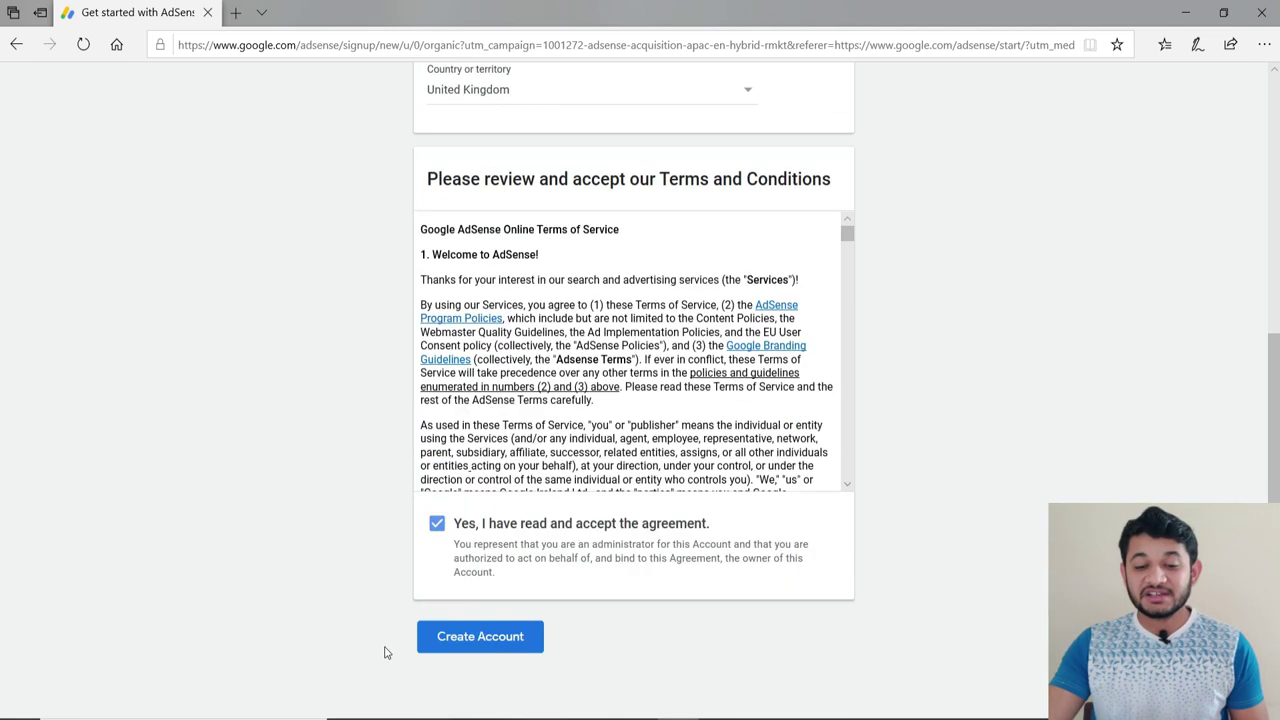
left_click(443, 589)
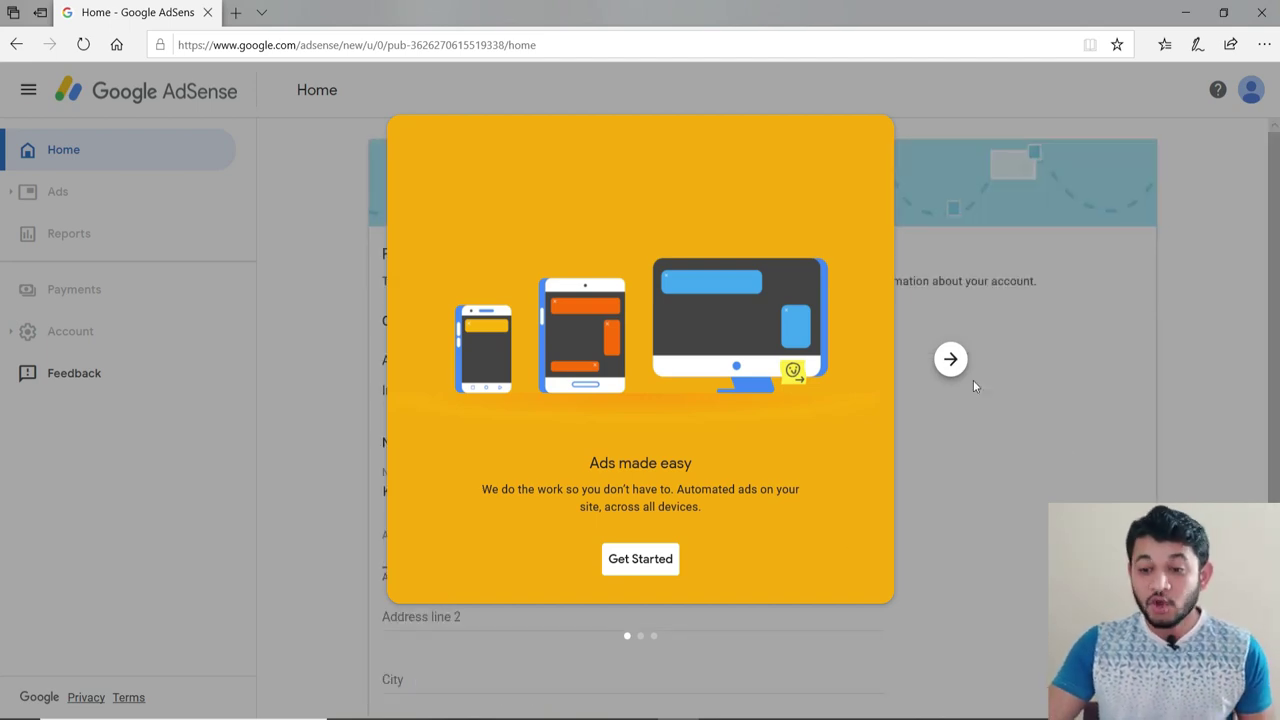
Step: Go through the AdSense welcome slides to the last one and get started with the account
double_click(950, 359)
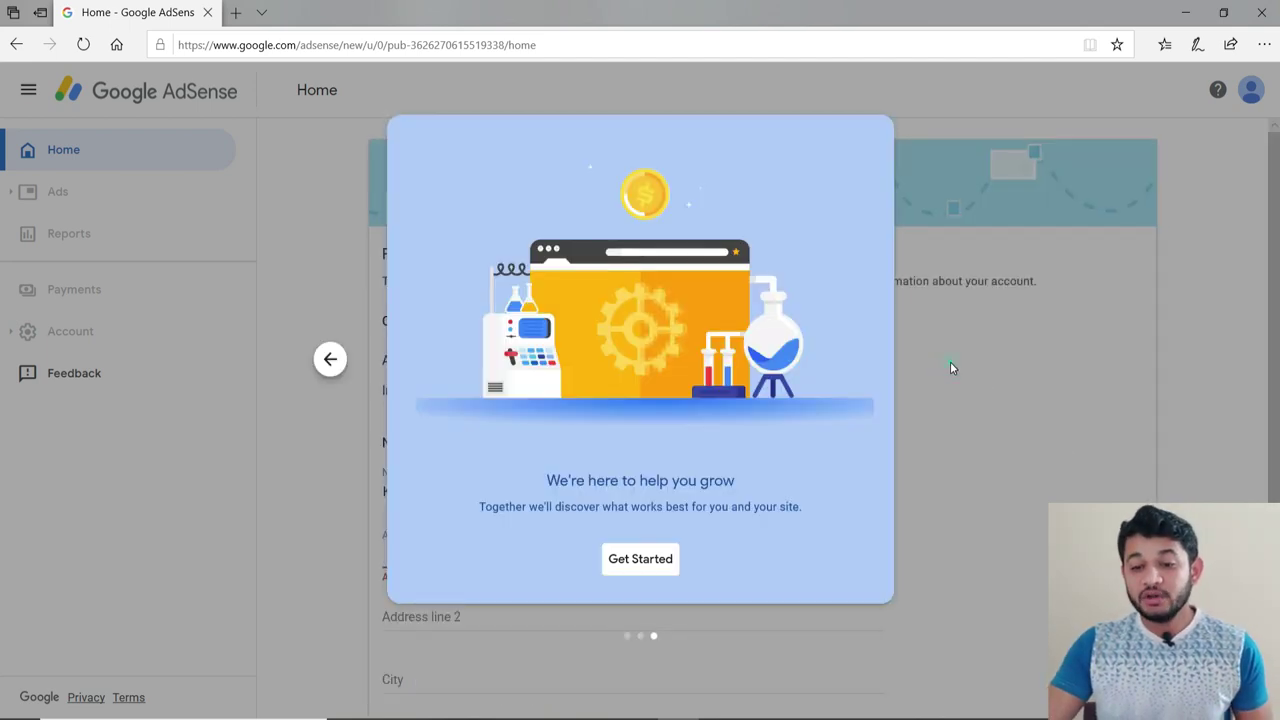
left_click(345, 458)
left_click(1023, 486)
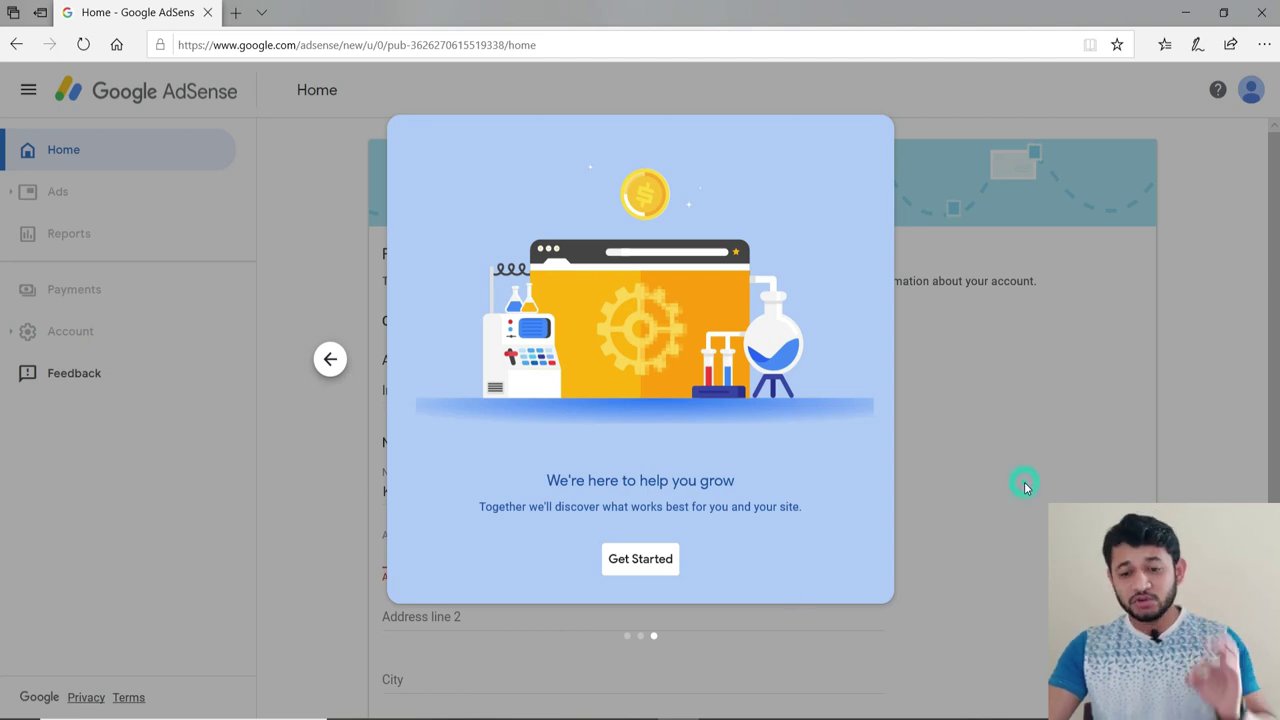
left_click(655, 562)
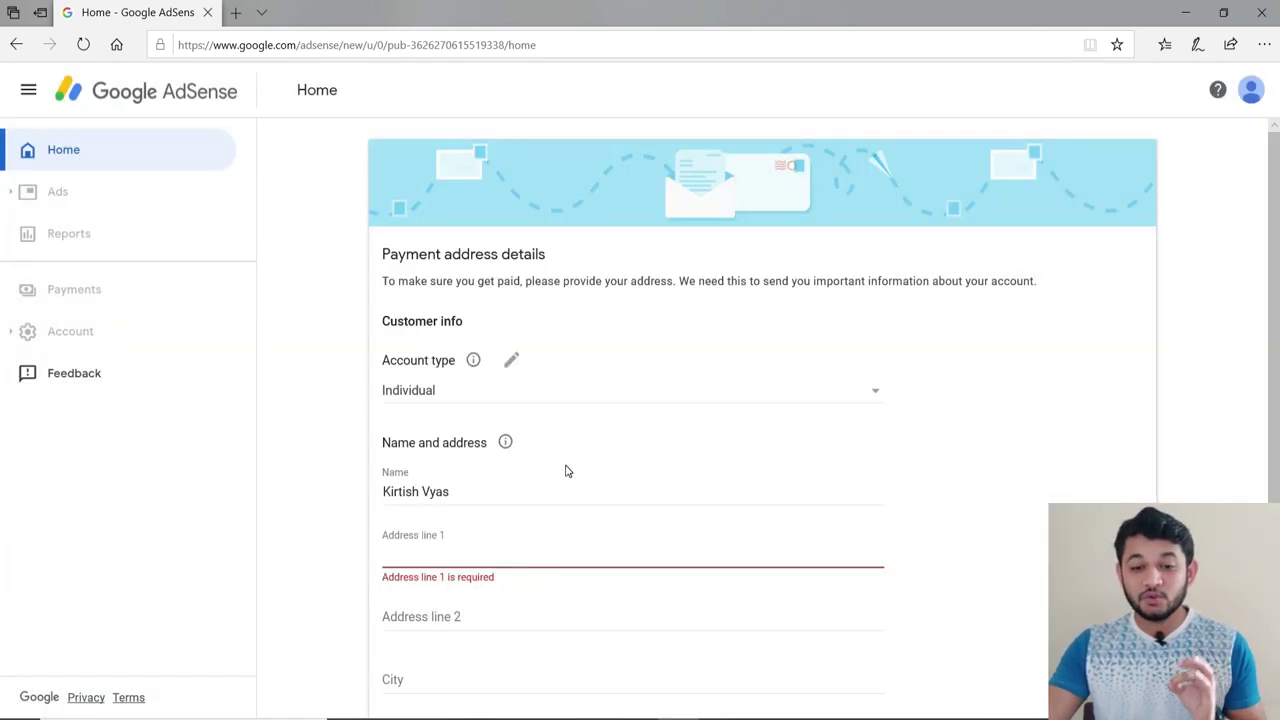
Step: Fill in the customer's postal address in the payment address details and submit the form
scroll(565, 470, "down", 3)
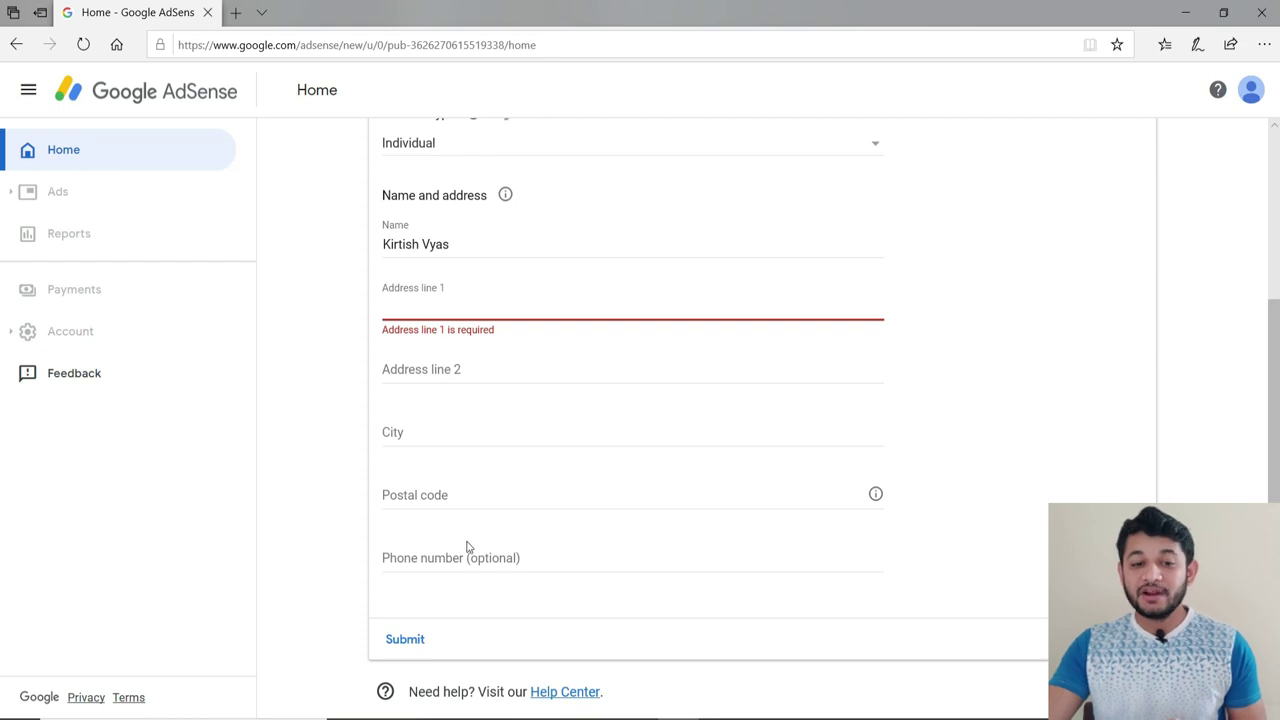
scroll(477, 600, "up", 3)
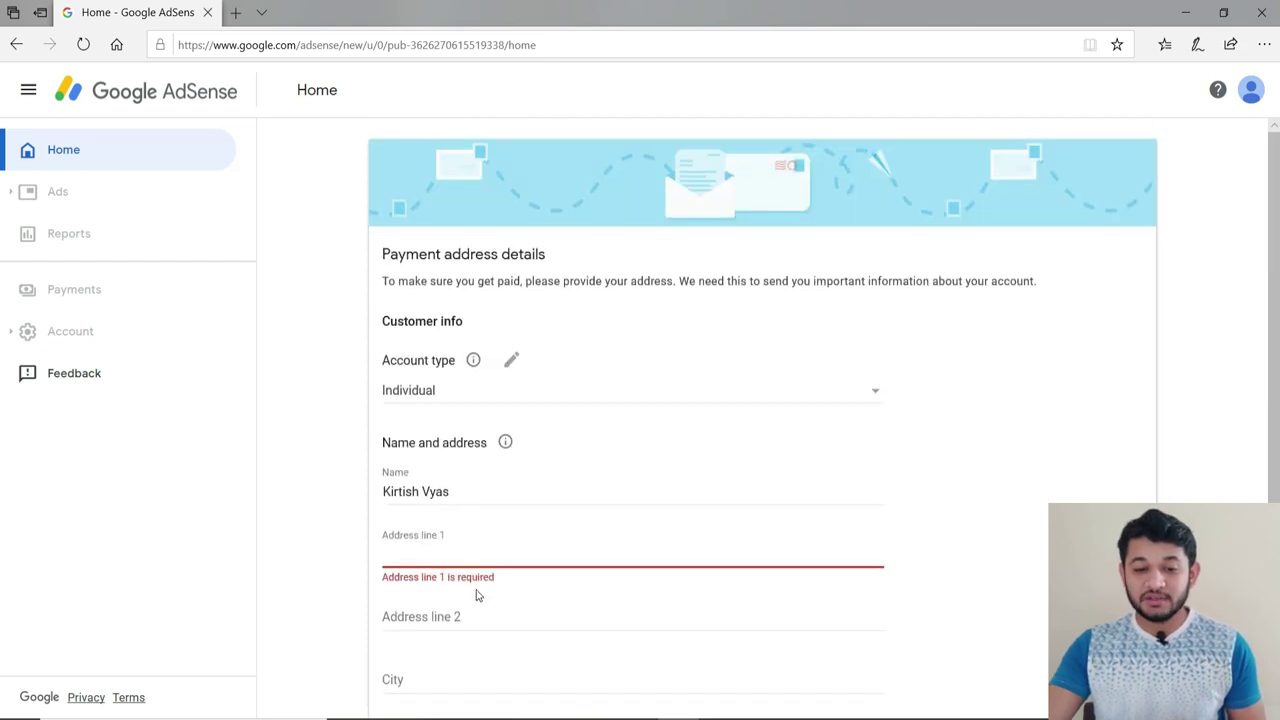
left_click(471, 537)
scroll(646, 611, "down", 2)
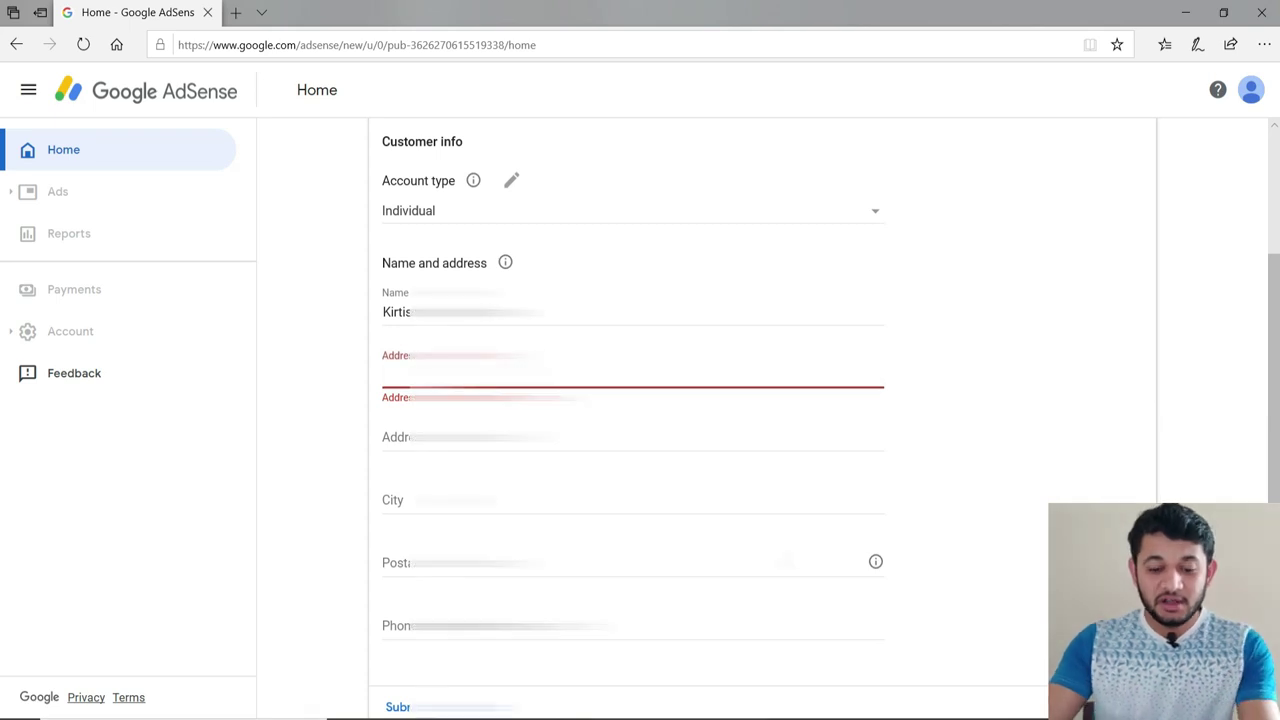
type("31")
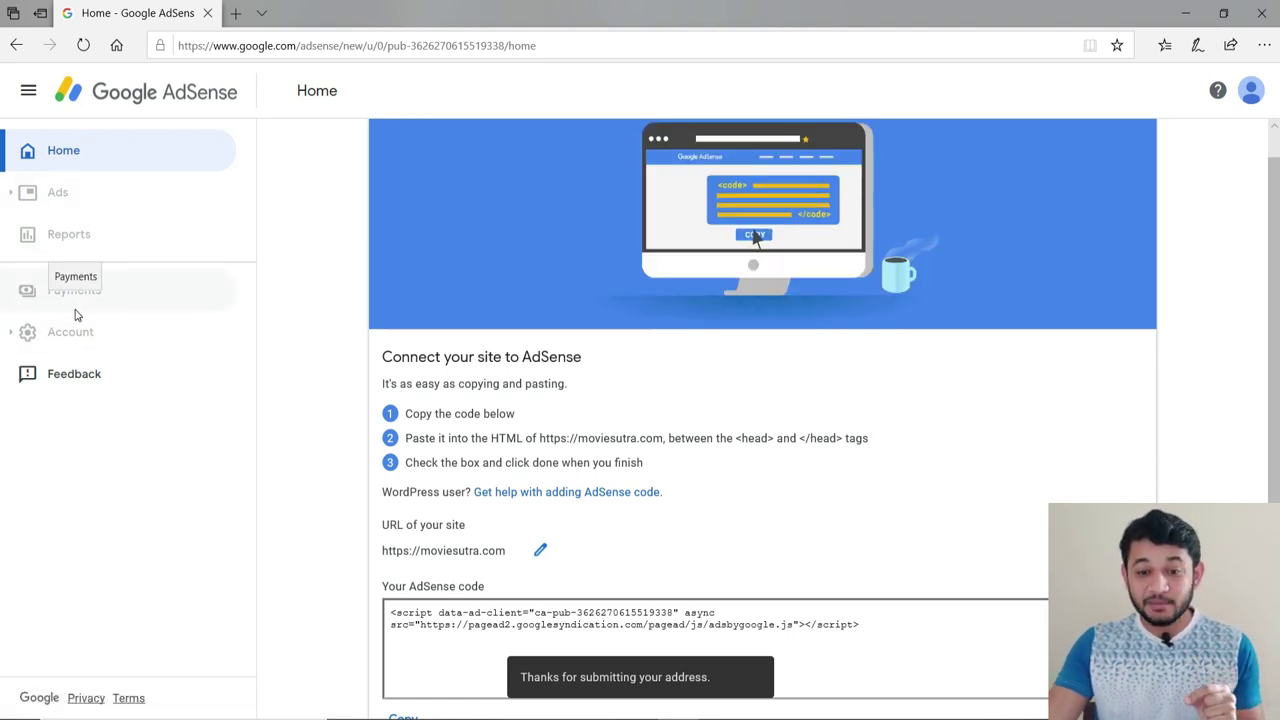
Step: Review the instructions for connecting moviesutra.com and select the entire AdSense code snippet
scroll(367, 319, "down", 1)
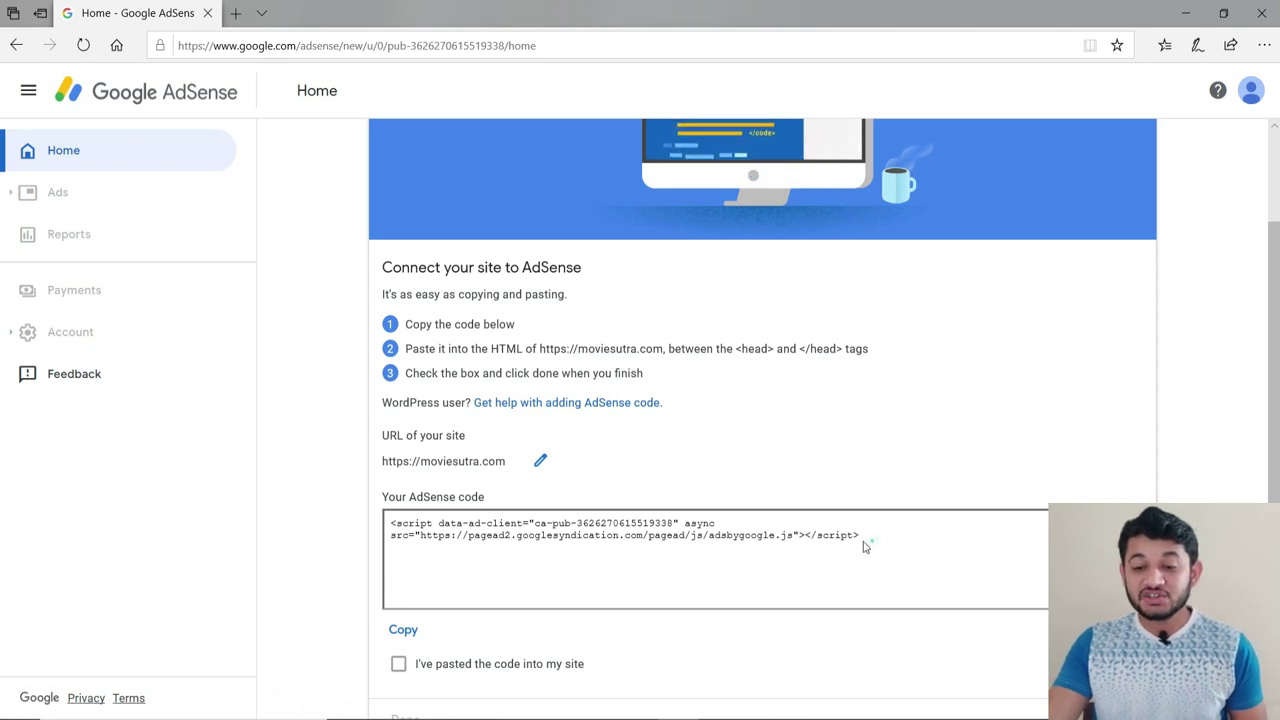
left_click_drag(866, 543, 379, 516)
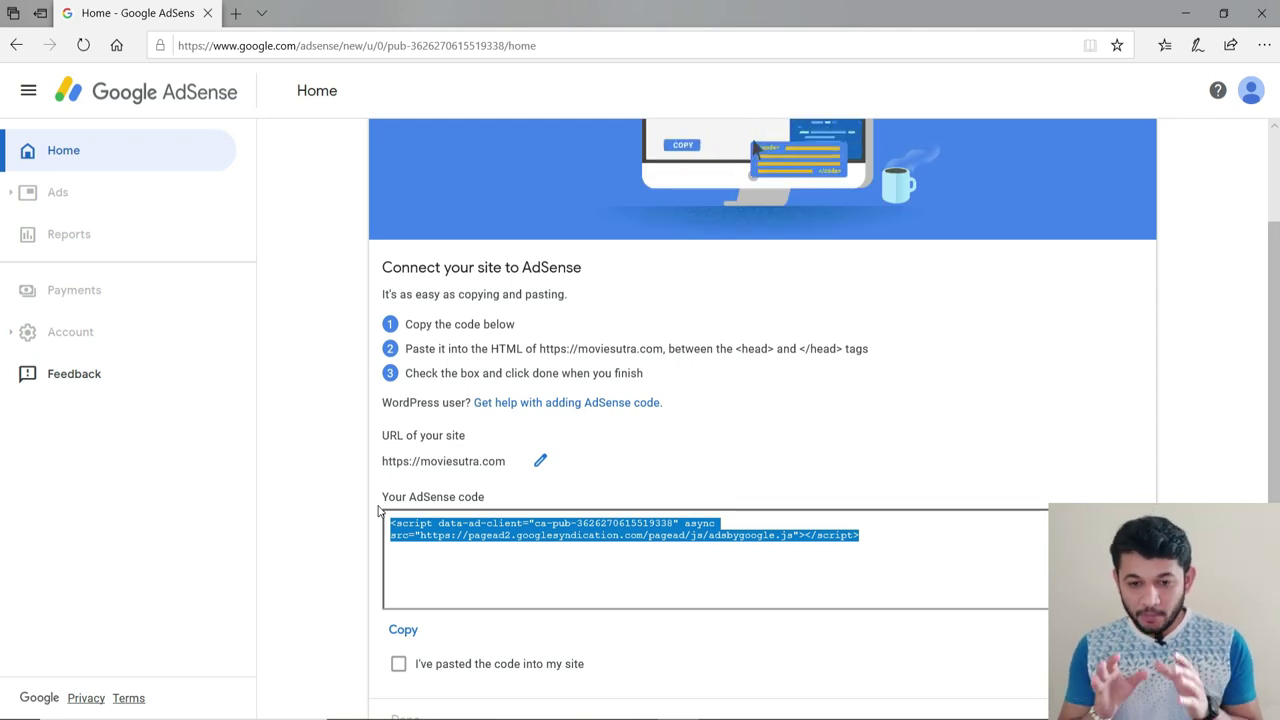
scroll(550, 410, "up", 2)
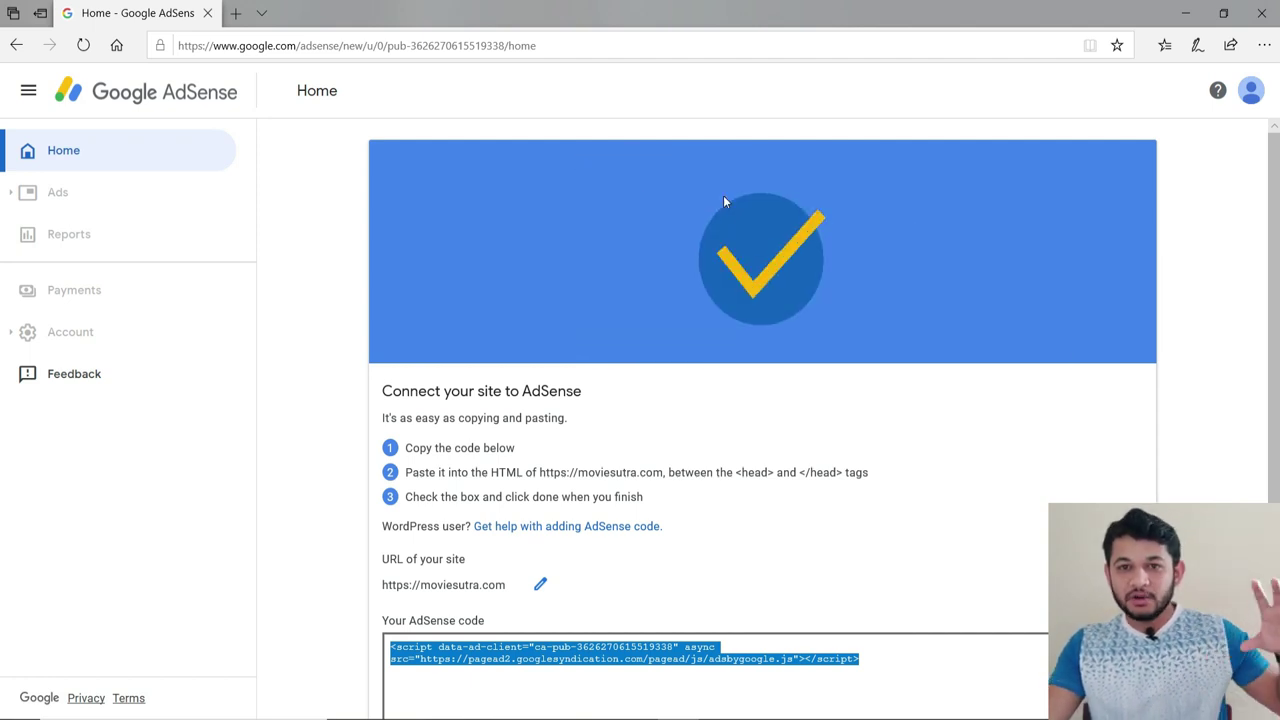
left_click(615, 696)
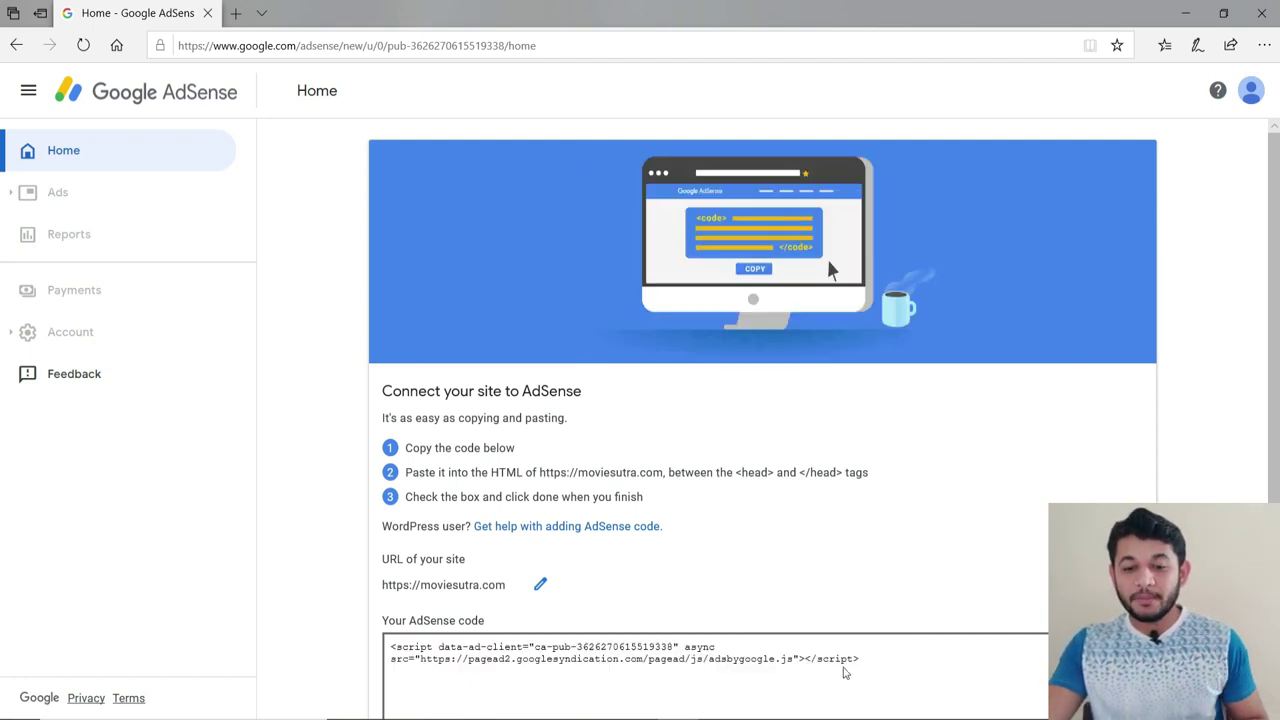
left_click_drag(858, 660, 407, 633)
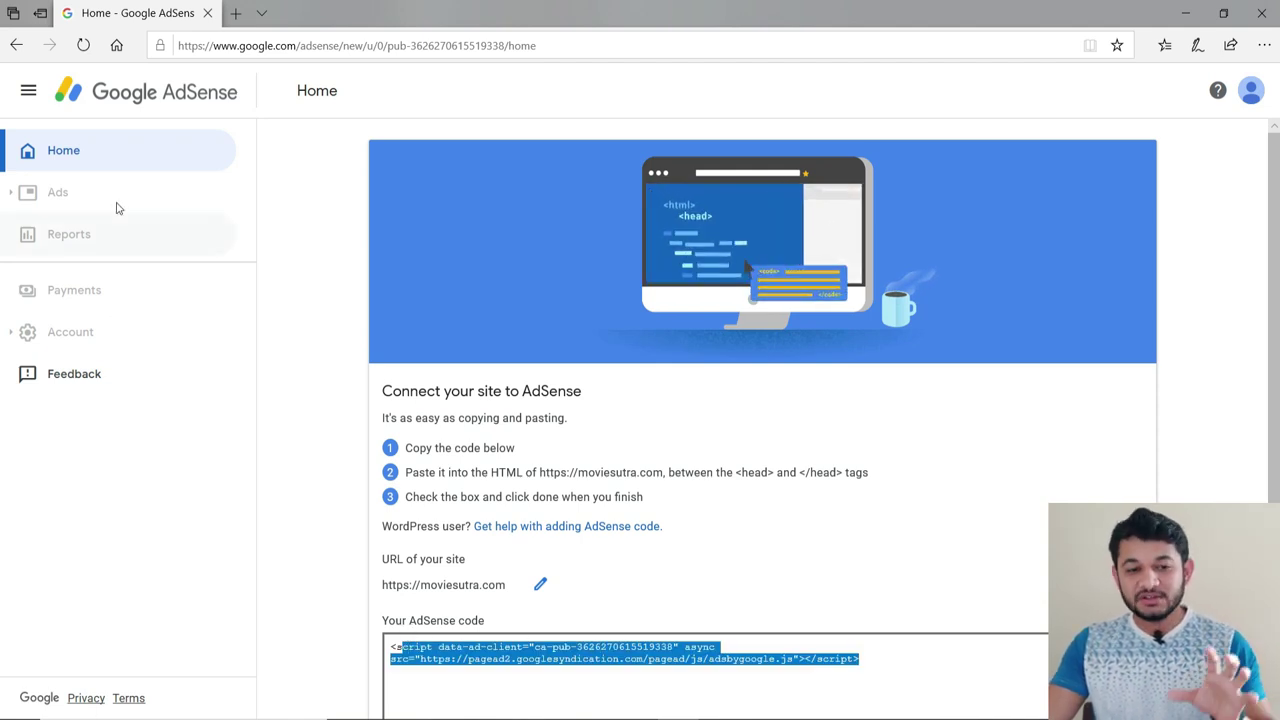
scroll(520, 430, "down", 2)
left_click(617, 538)
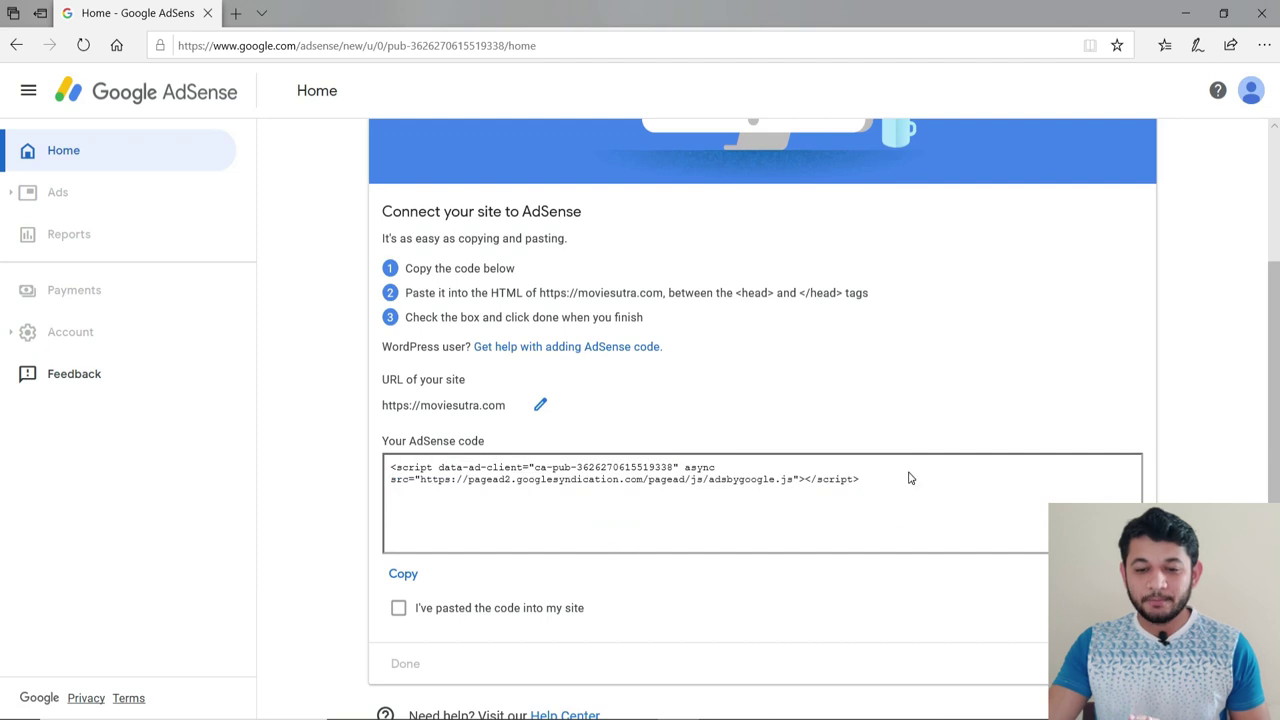
left_click_drag(909, 470, 389, 467)
left_click(420, 481)
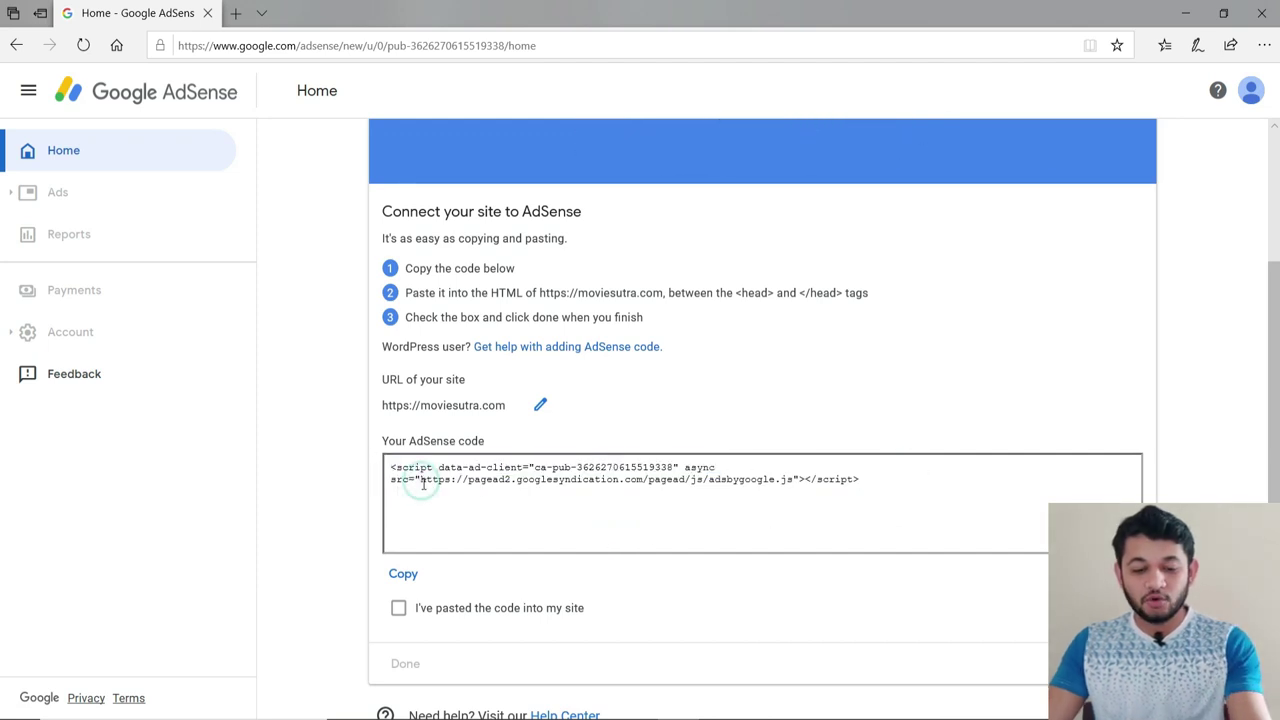
triple_click(422, 485)
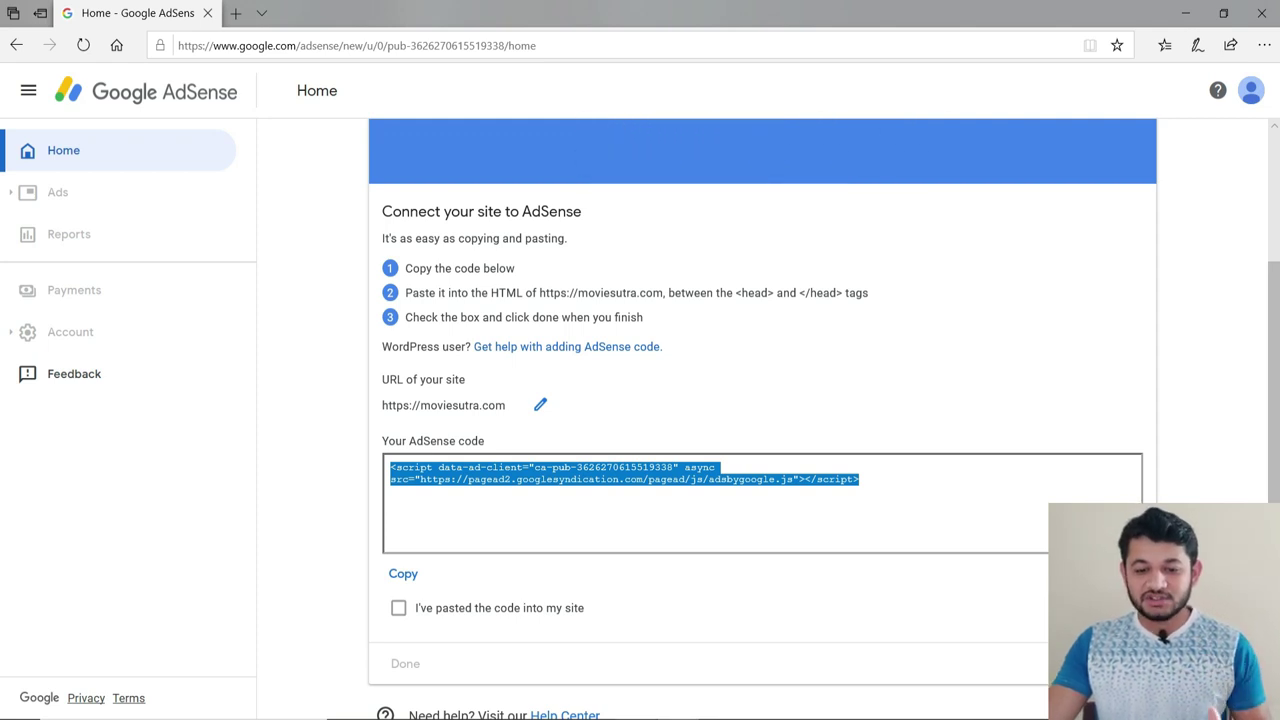
Step: Switch to the Chrome window with the signed-in AdSense account and show the Bloggingos WordPress Add Plugins page
mouse_move(637, 716)
left_click(674, 697)
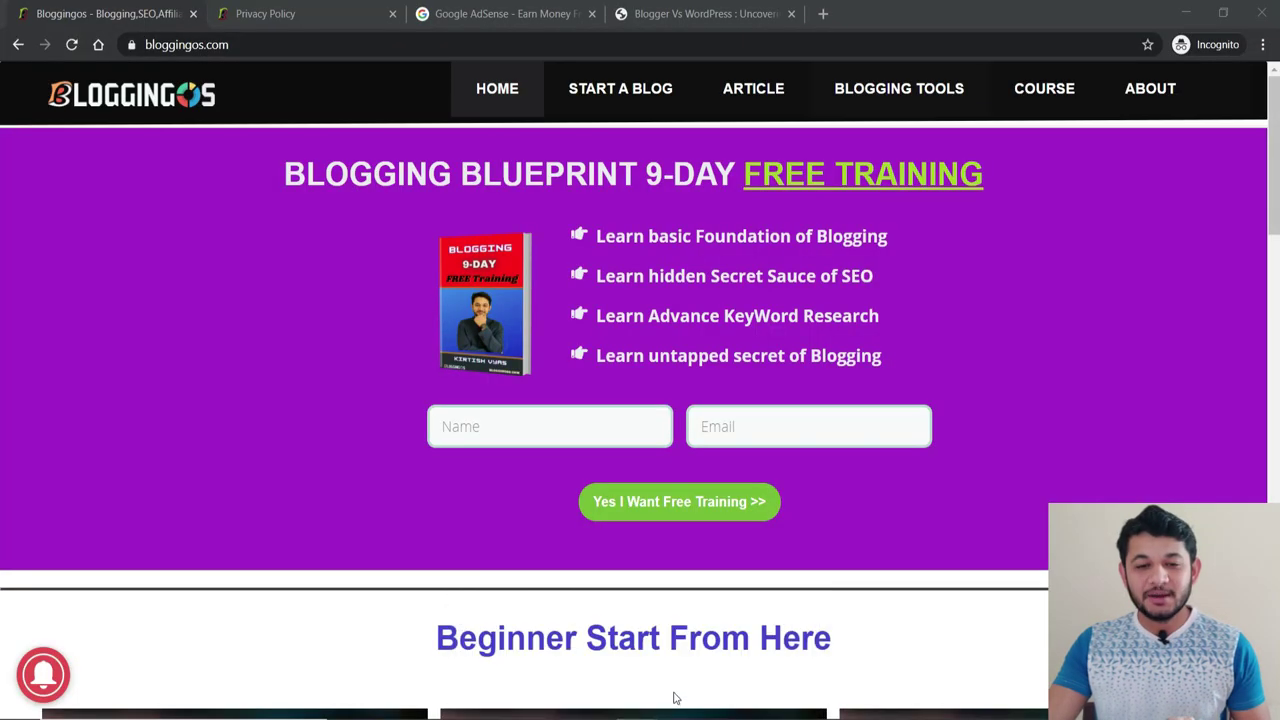
mouse_move(591, 700)
left_click(600, 660)
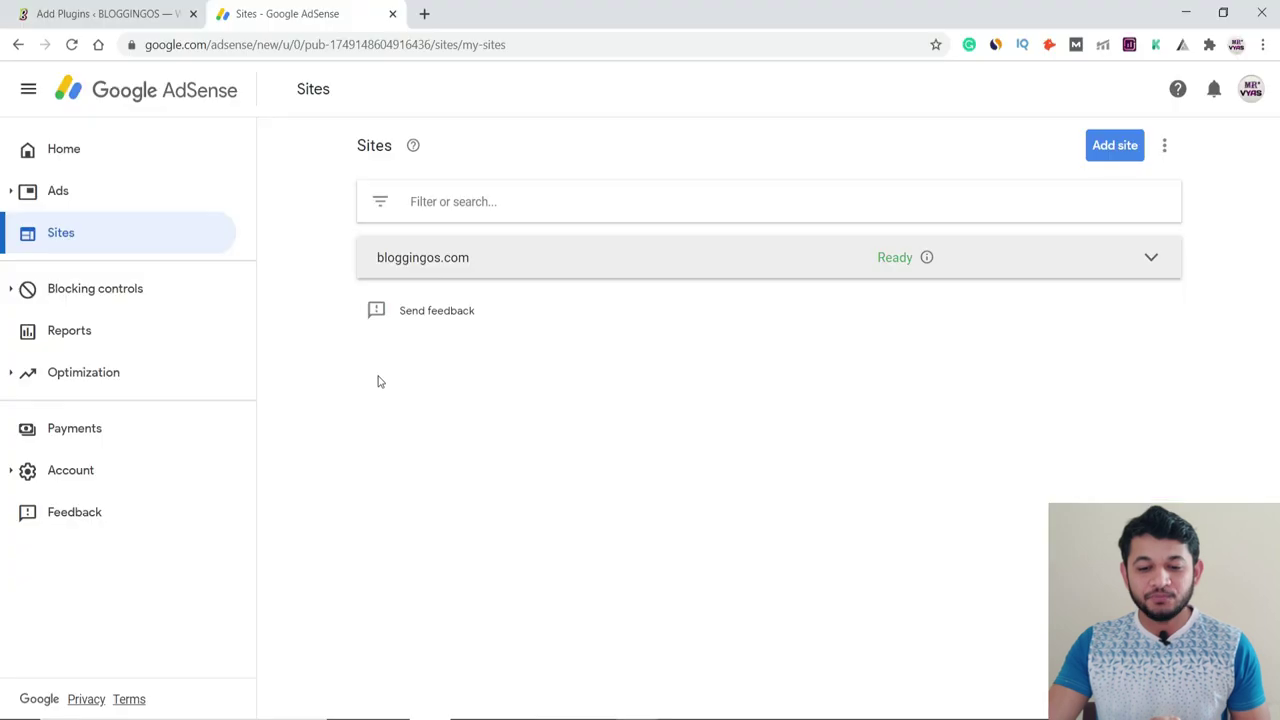
right_click(636, 716)
left_click(100, 13)
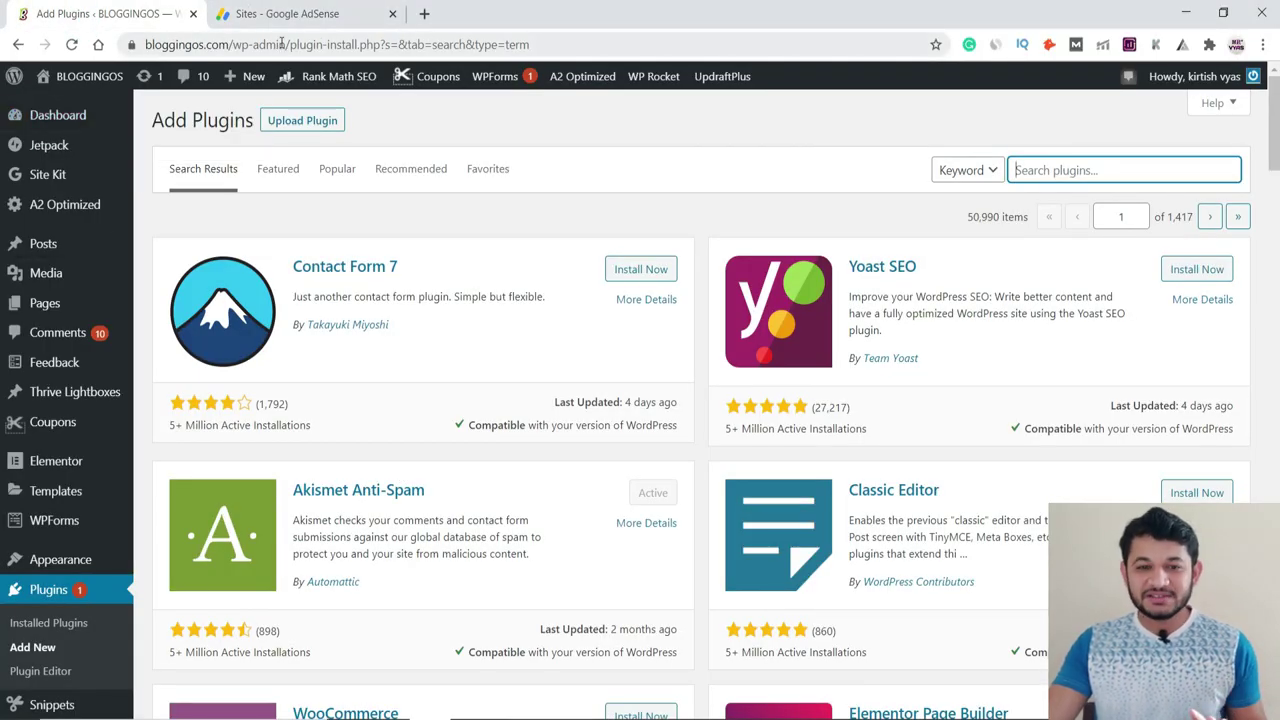
Step: Look through the installed plugins for Header Footer Code Manager and start a new snippet in it
left_click(49, 625)
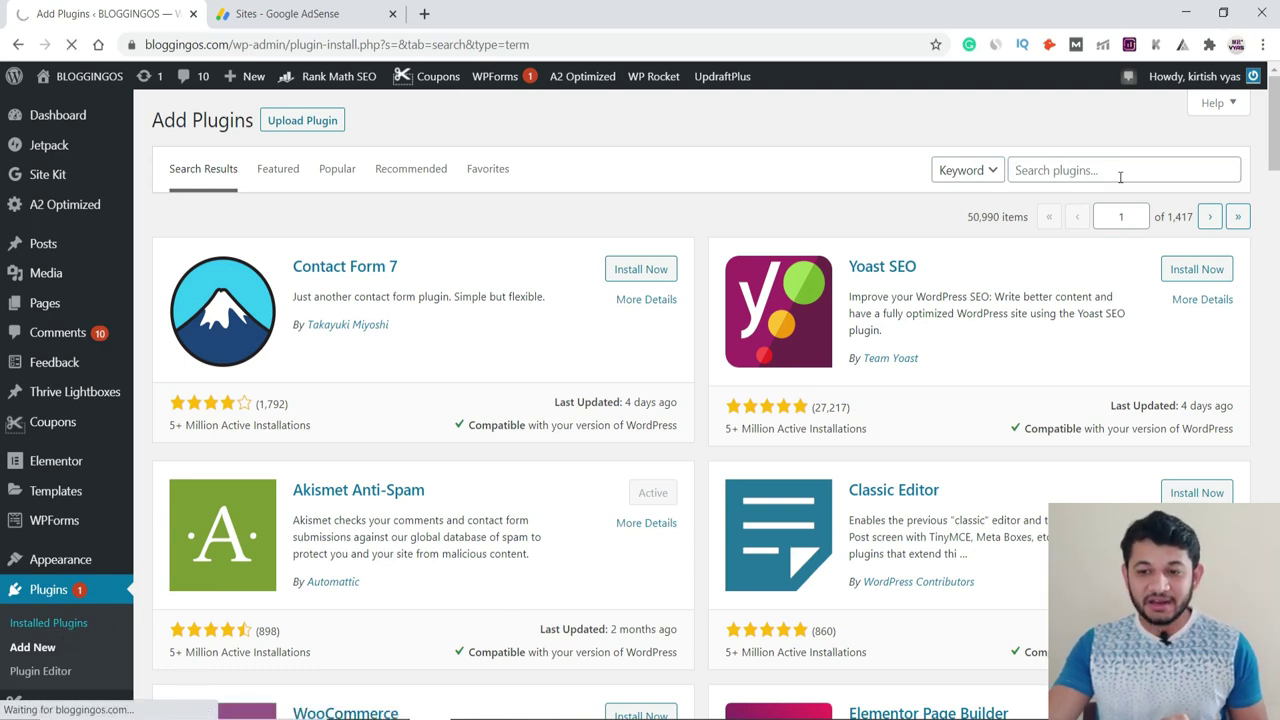
left_click(1073, 174)
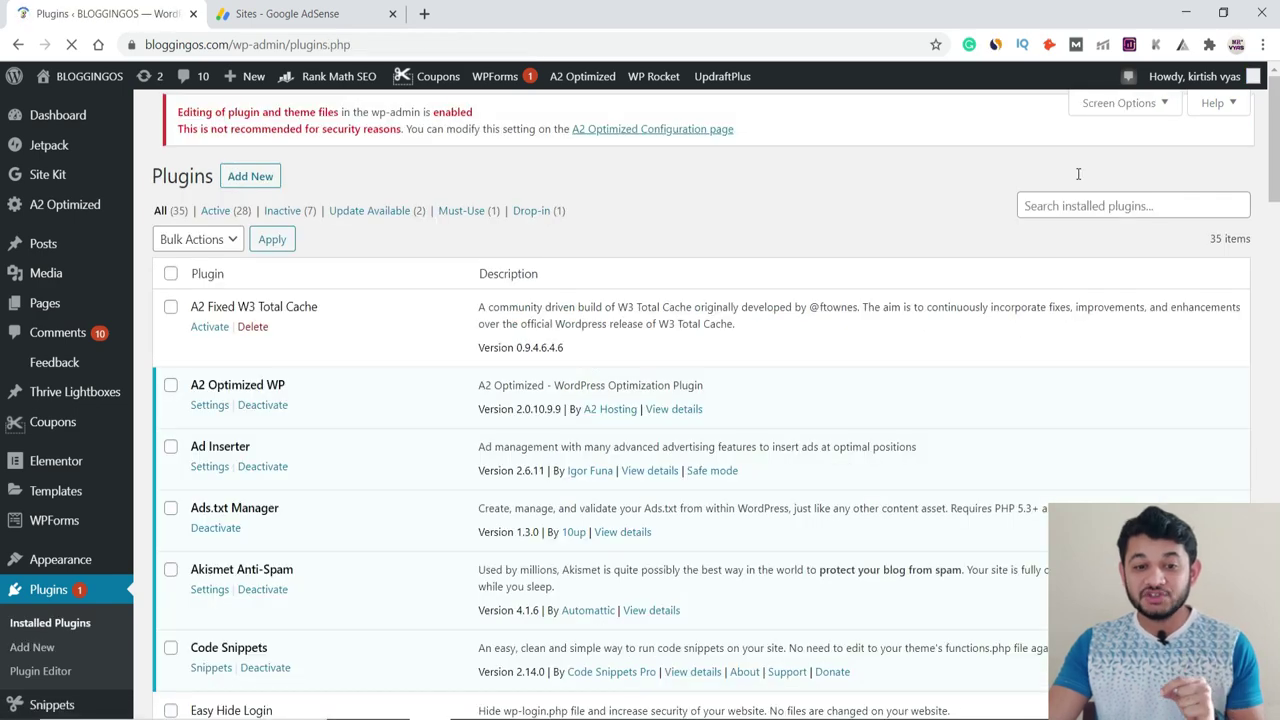
scroll(967, 278, "down", 4)
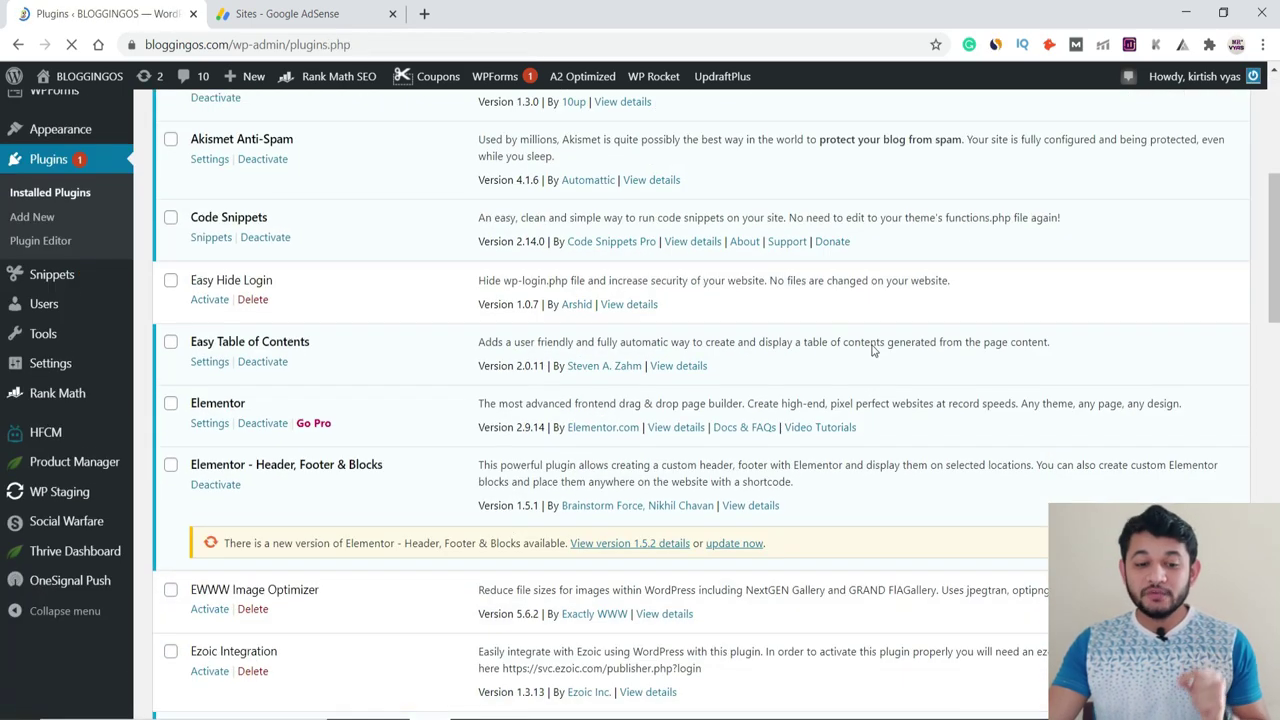
scroll(60, 637, "down", 2)
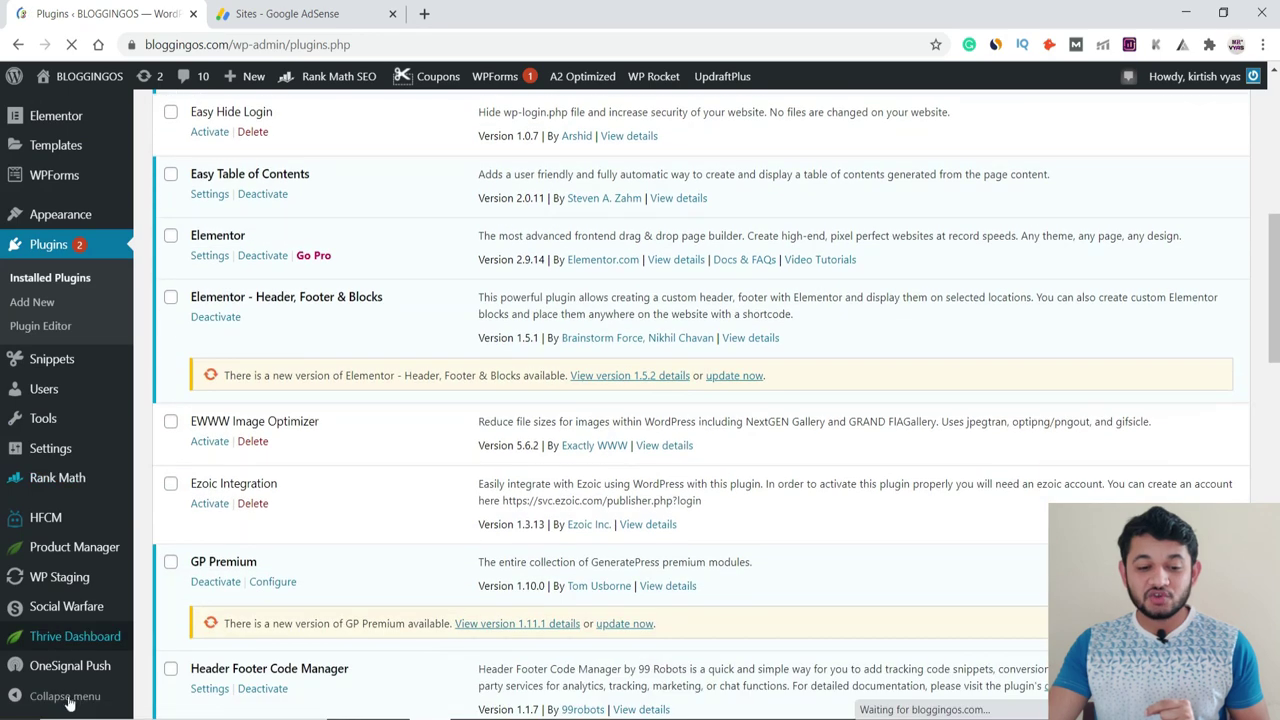
left_click(57, 520)
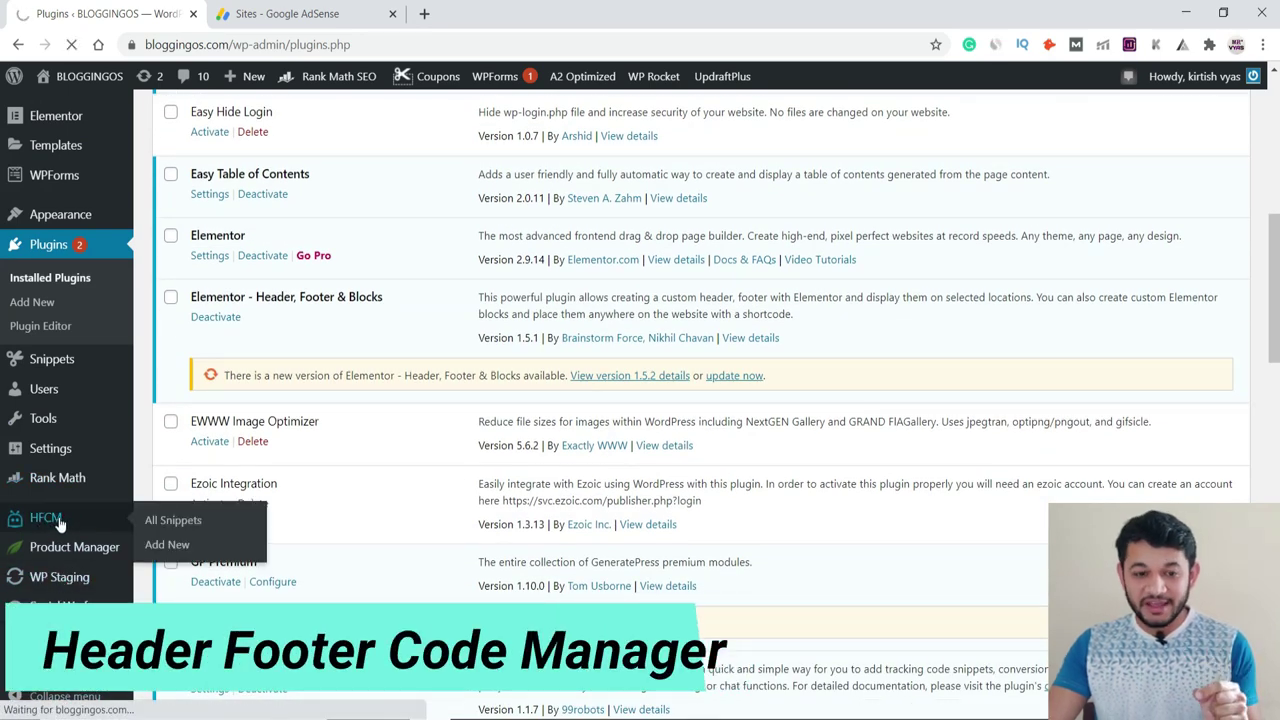
left_click(168, 545)
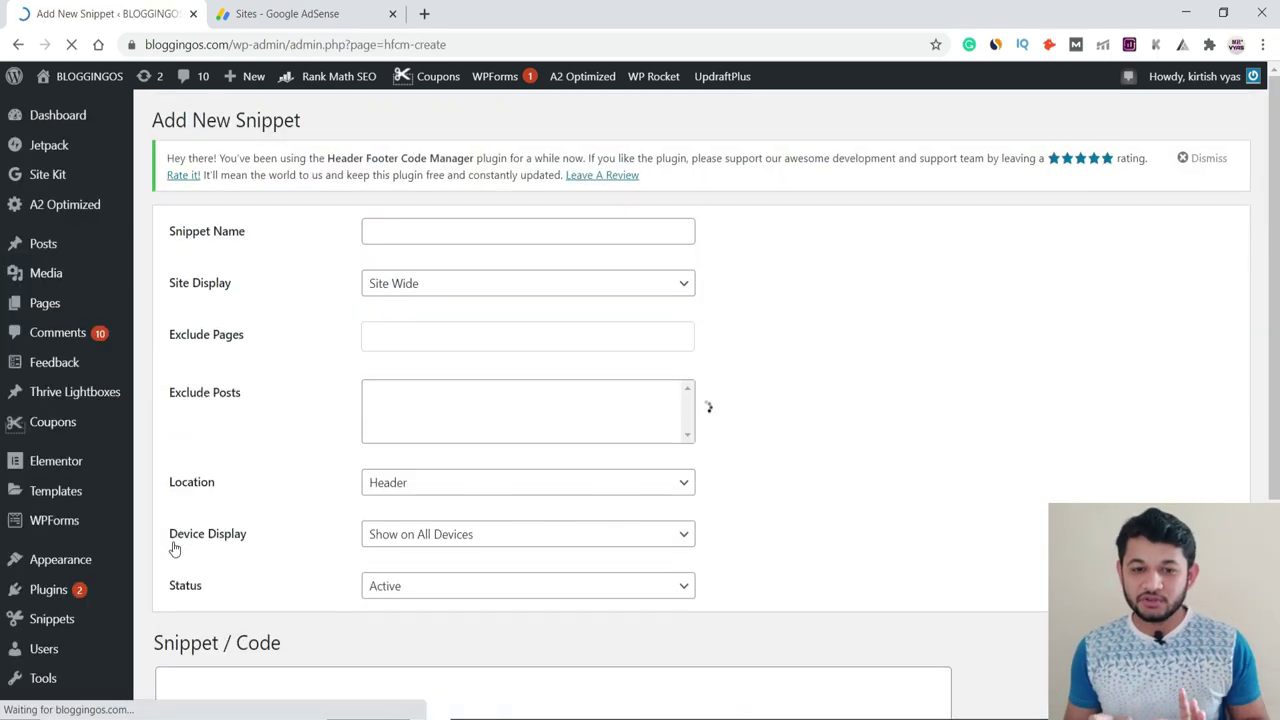
Step: Name the new snippet "Adsense Code" and choose Header as its location
left_click(399, 222)
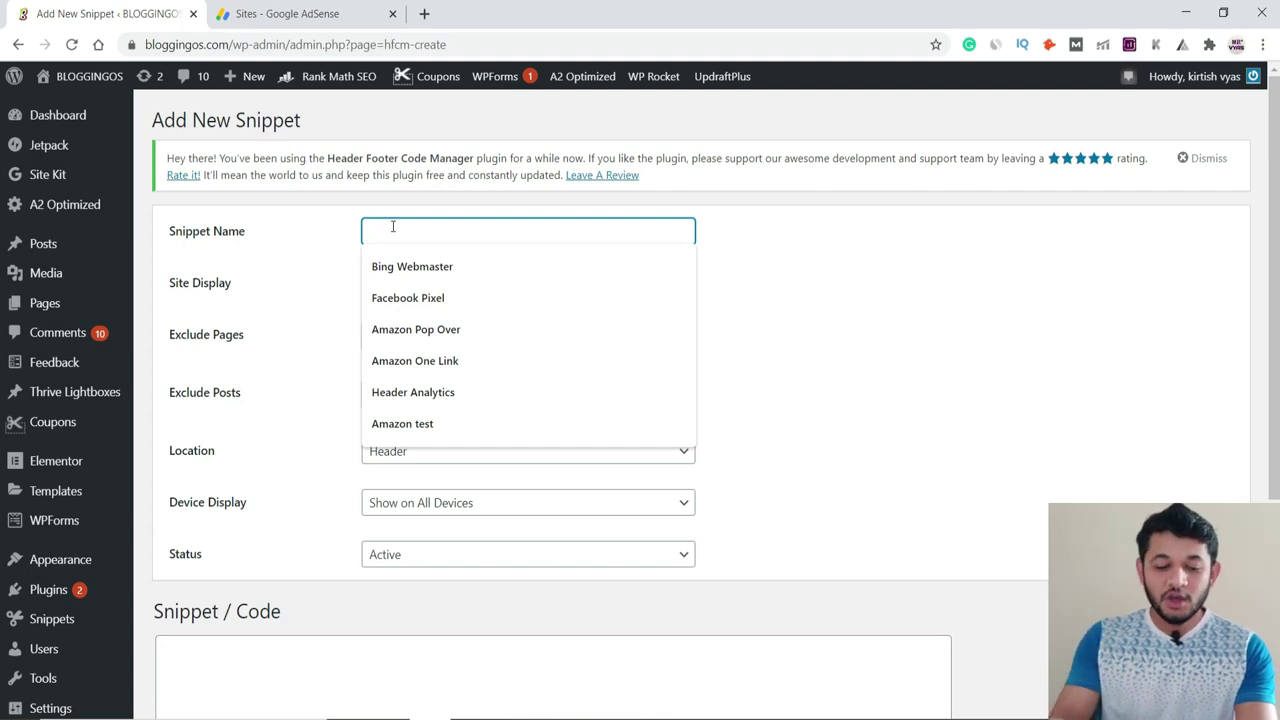
type("Adsense ")
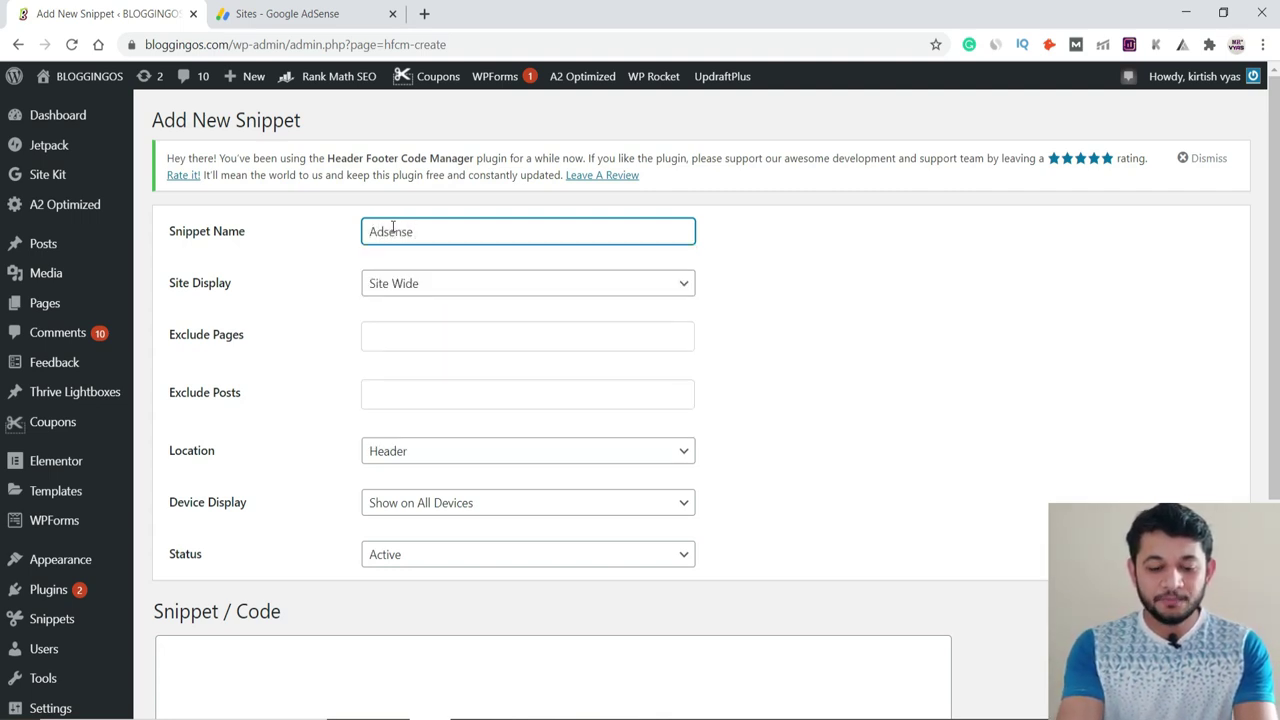
type("C")
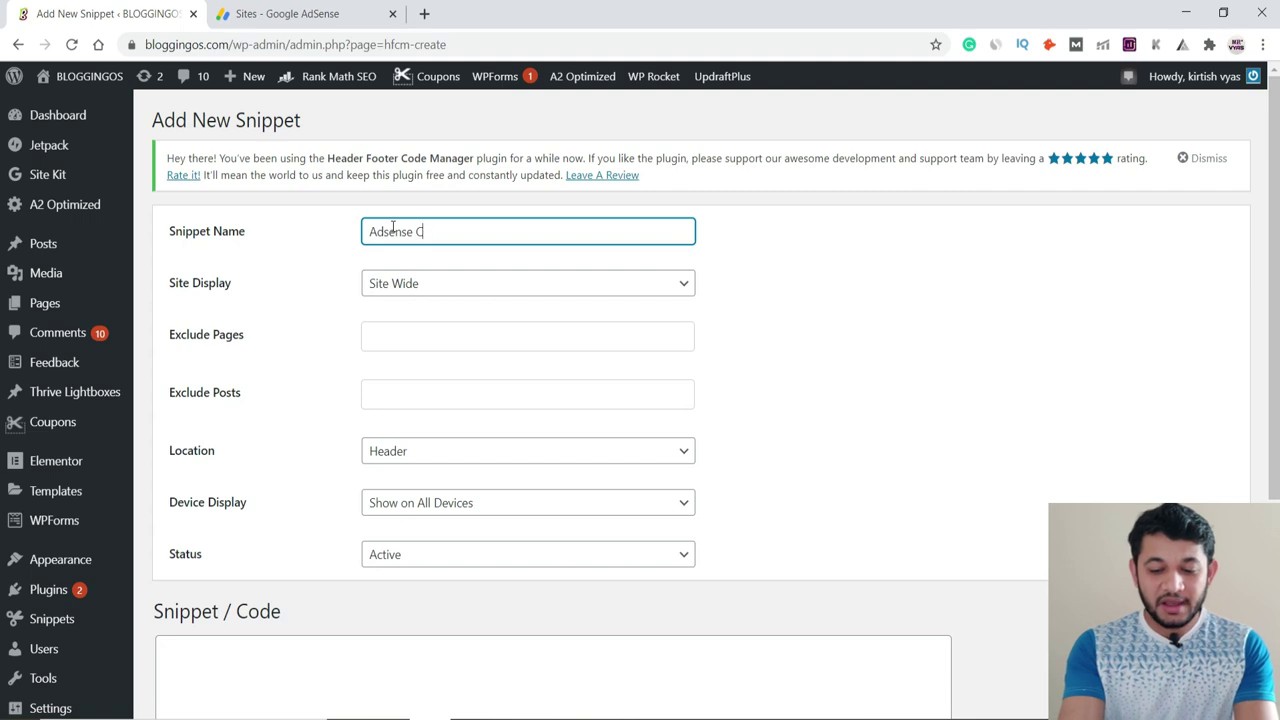
type("oode")
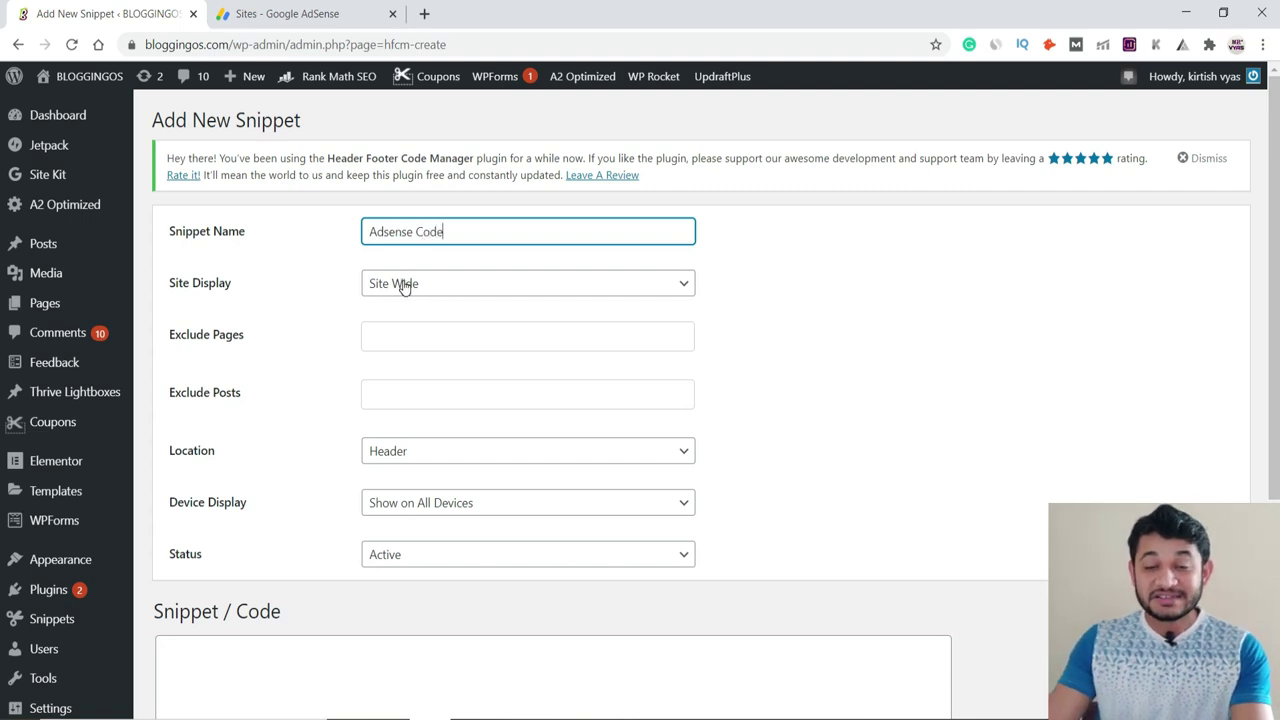
left_click(417, 460)
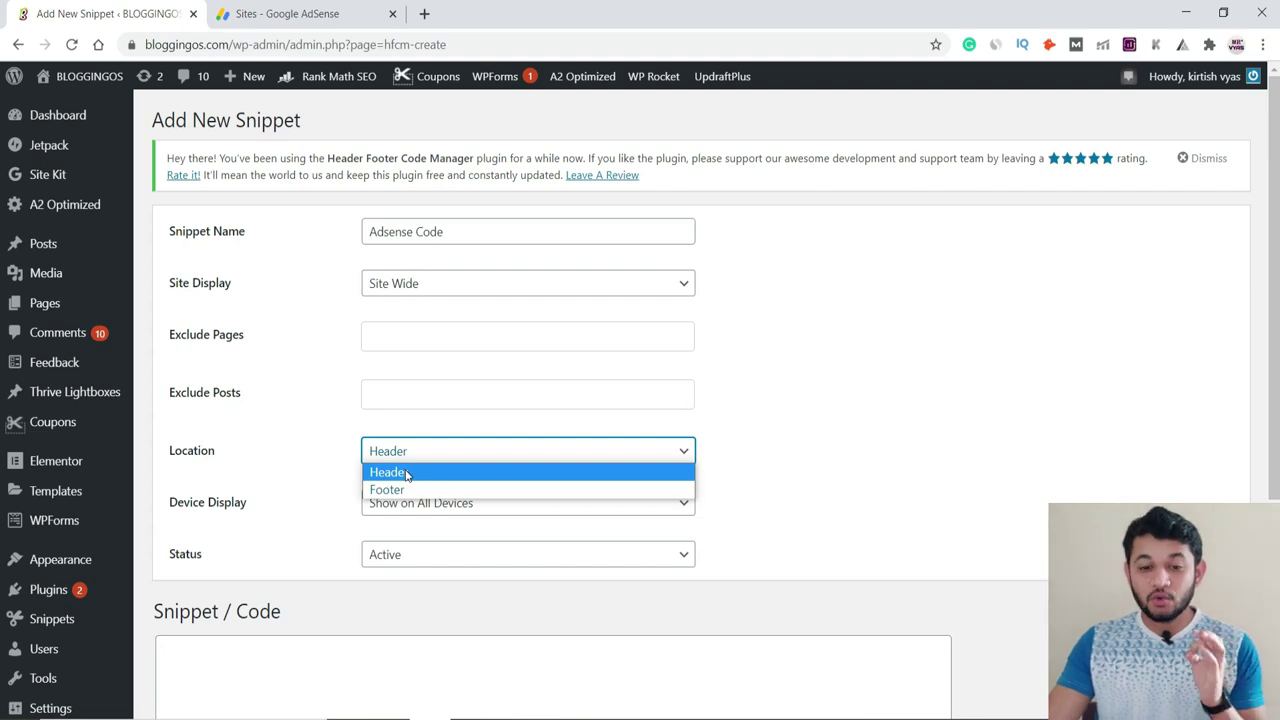
left_click(407, 473)
Step: Paste the copied AdSense script into the Snippet / Code box
scroll(306, 489, "down", 2)
left_click(309, 485)
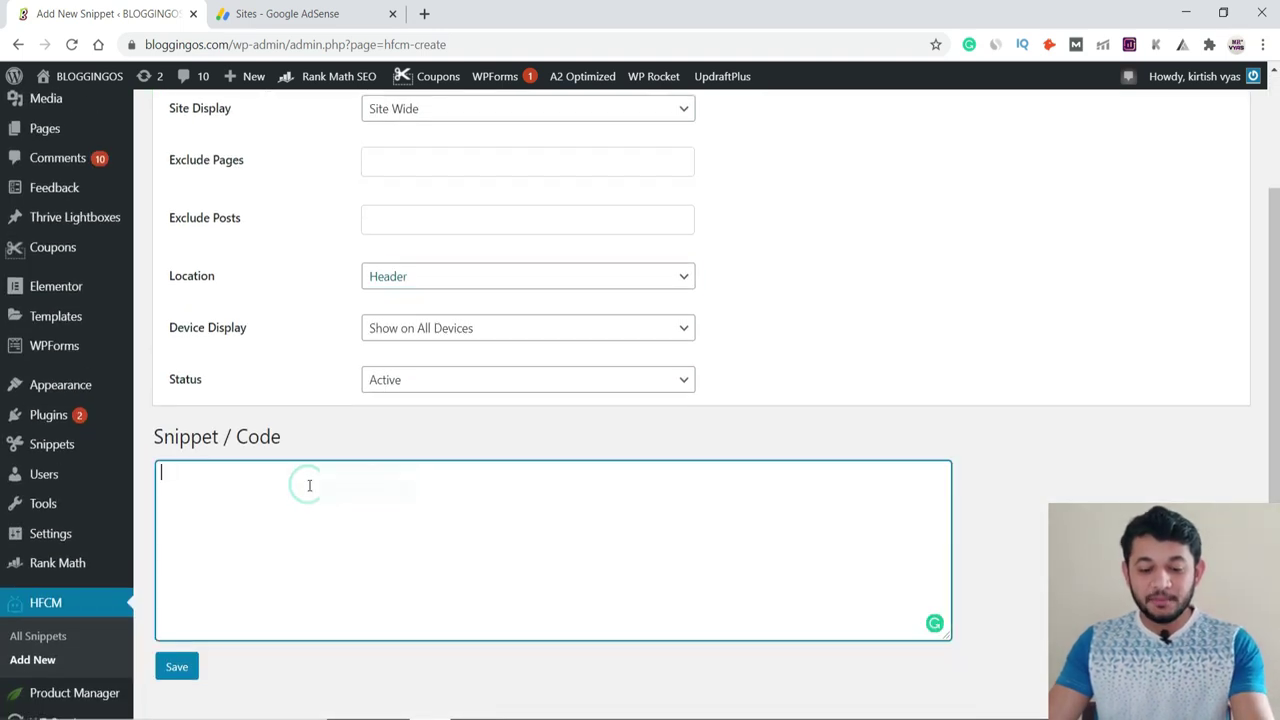
key("ctrl+v")
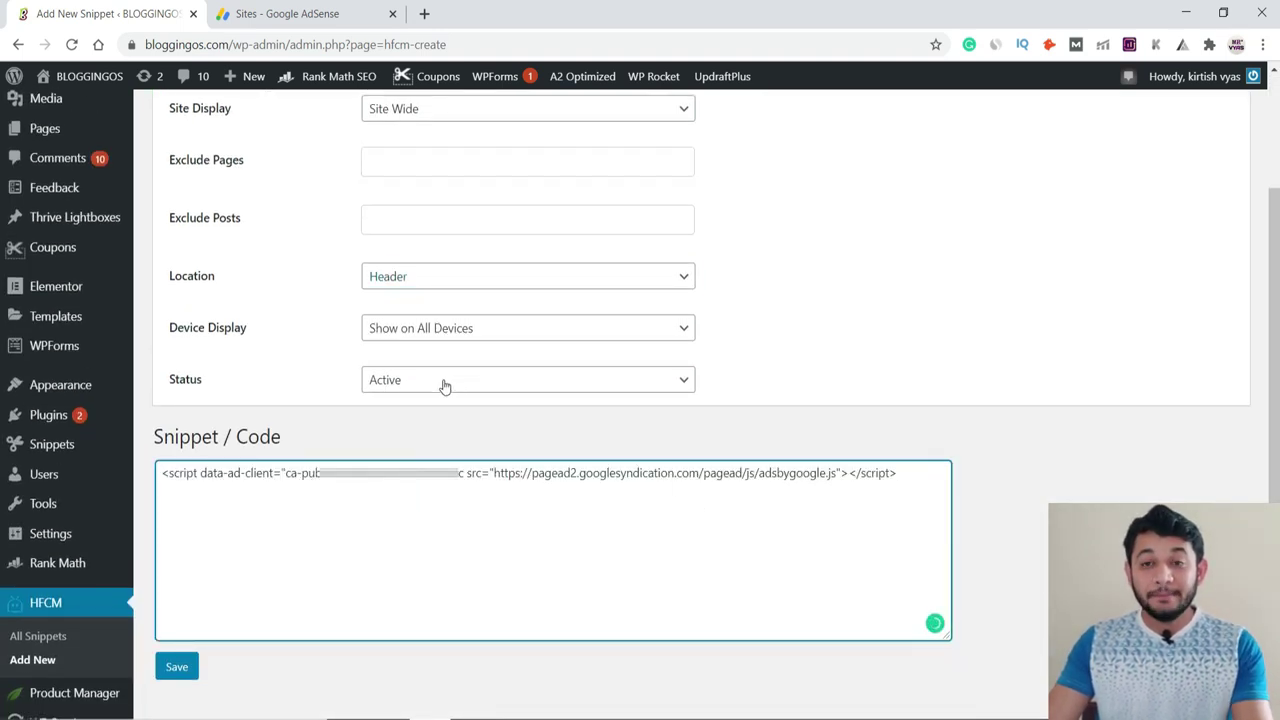
double_click(389, 473)
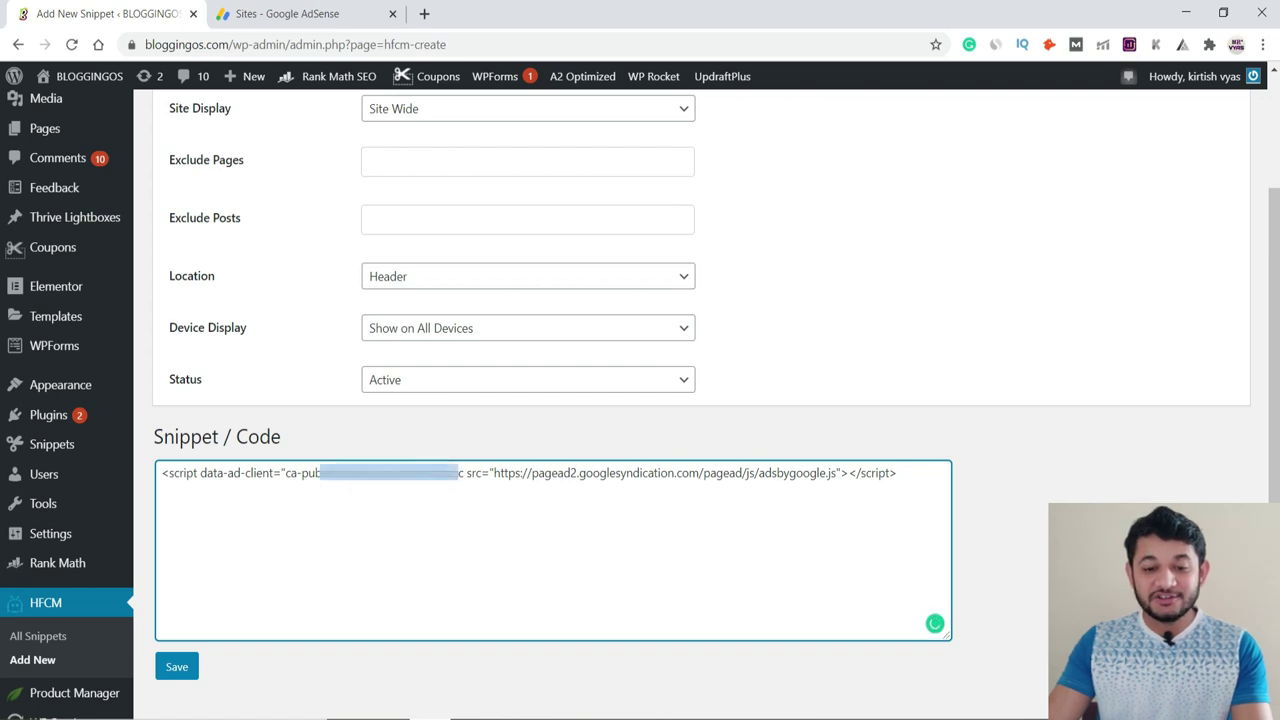
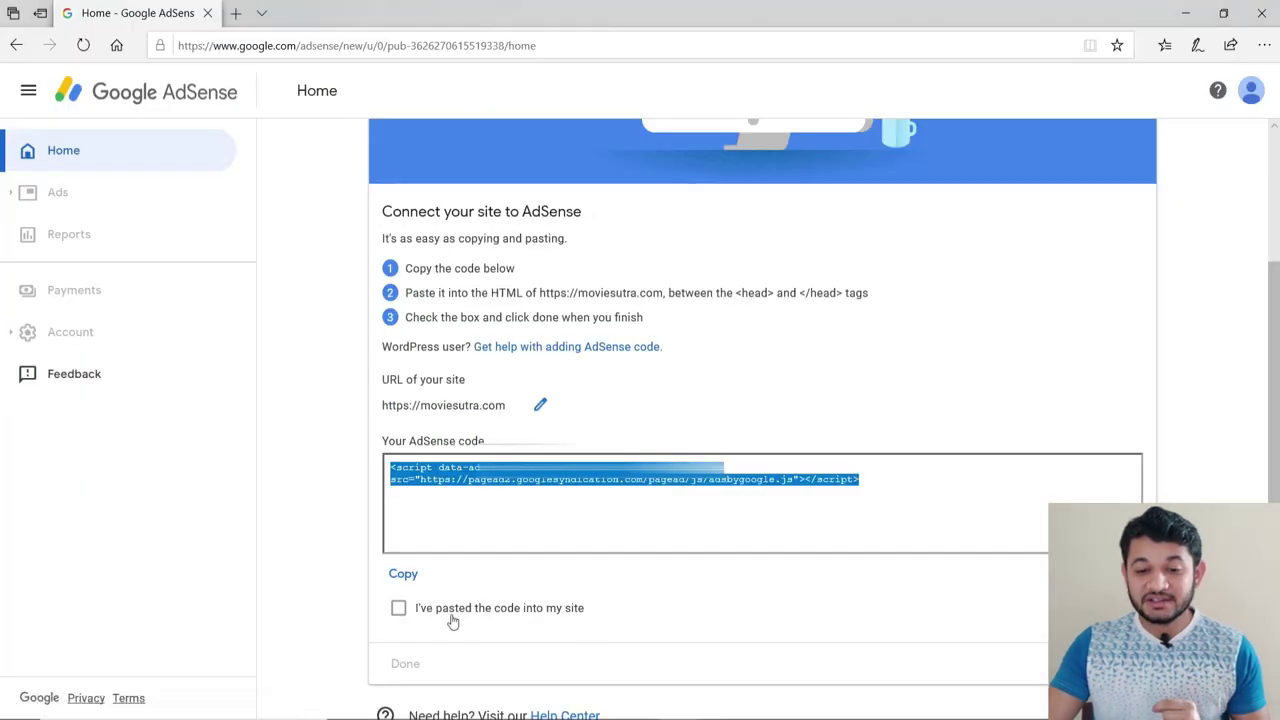
Step: Confirm in AdSense that the code is pasted into moviesutra.com, submit it for checking and dismiss the resulting dialog
left_click(398, 608)
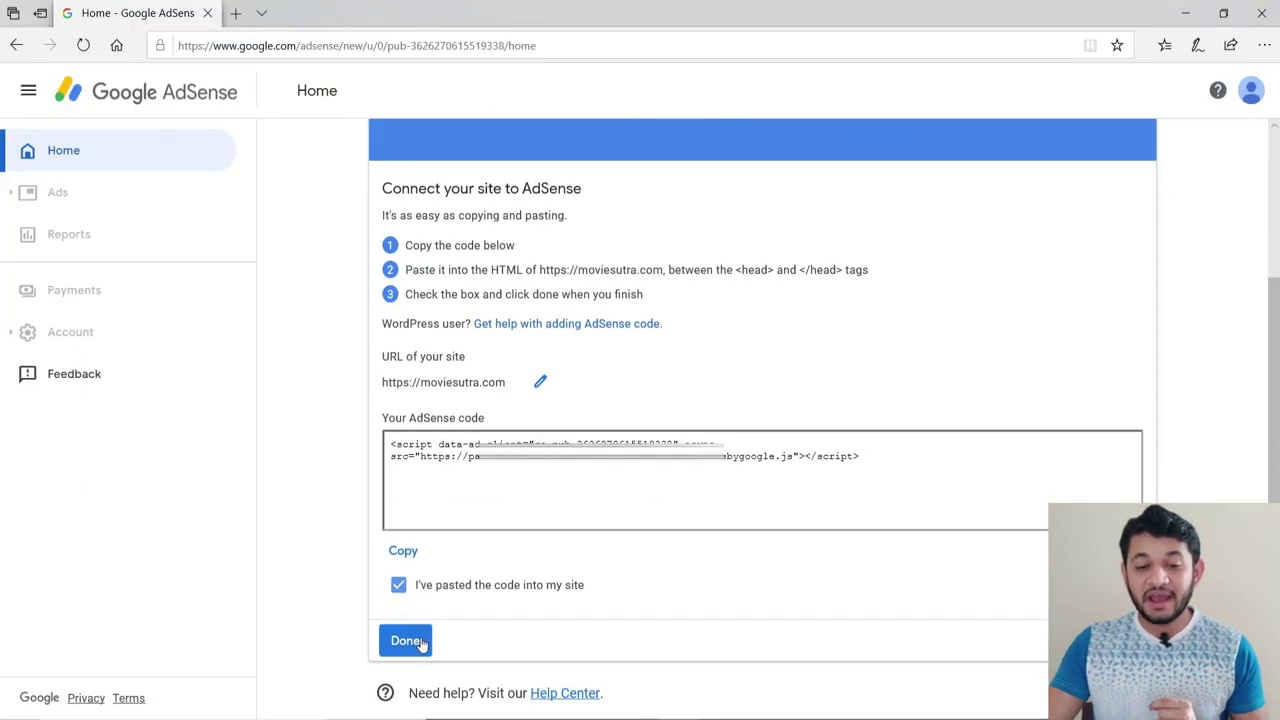
left_click(421, 643)
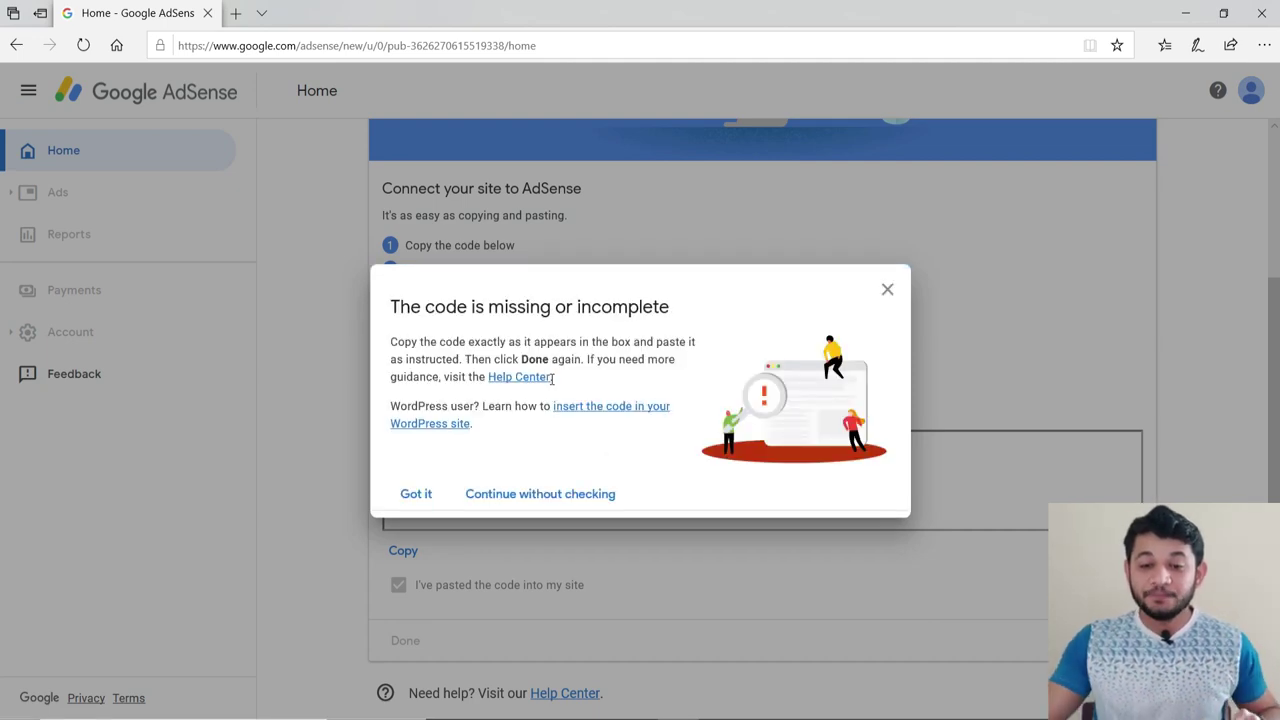
left_click(418, 496)
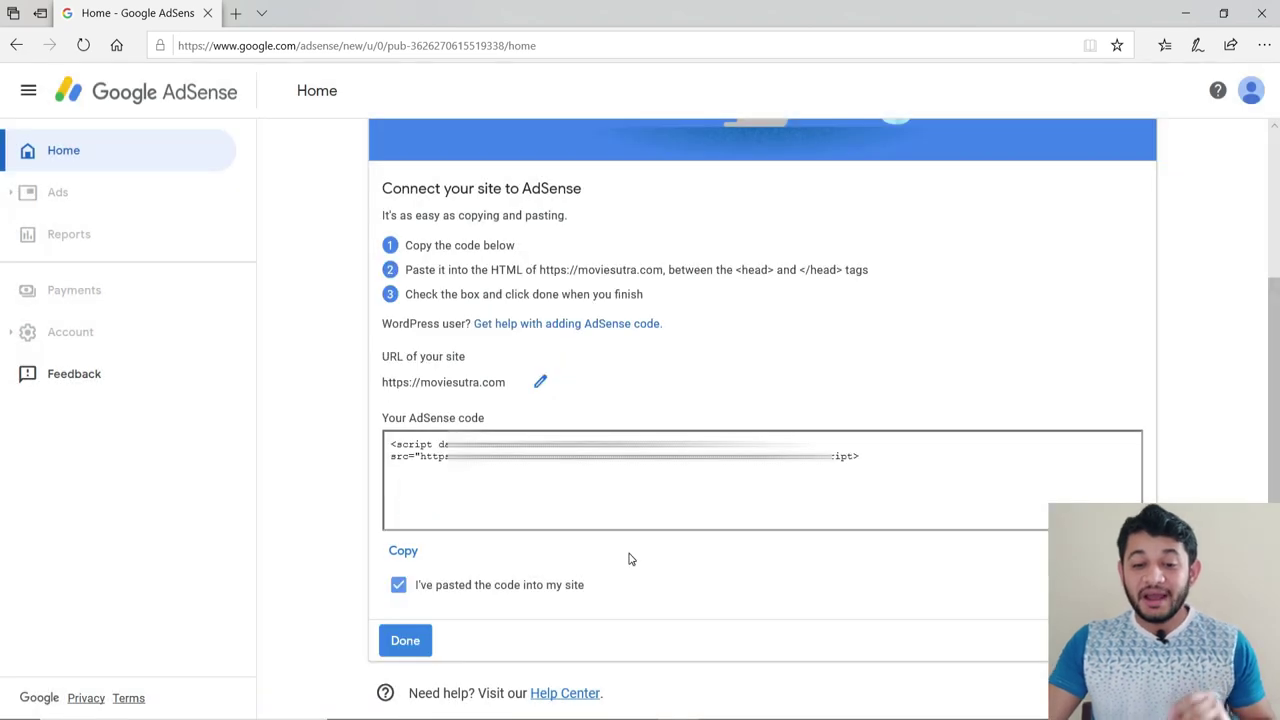
Step: Highlight the AdSense code again, switch to the WordPress window in Chrome and review the Adsense Code snippet's settings and code
left_click_drag(923, 463, 450, 444)
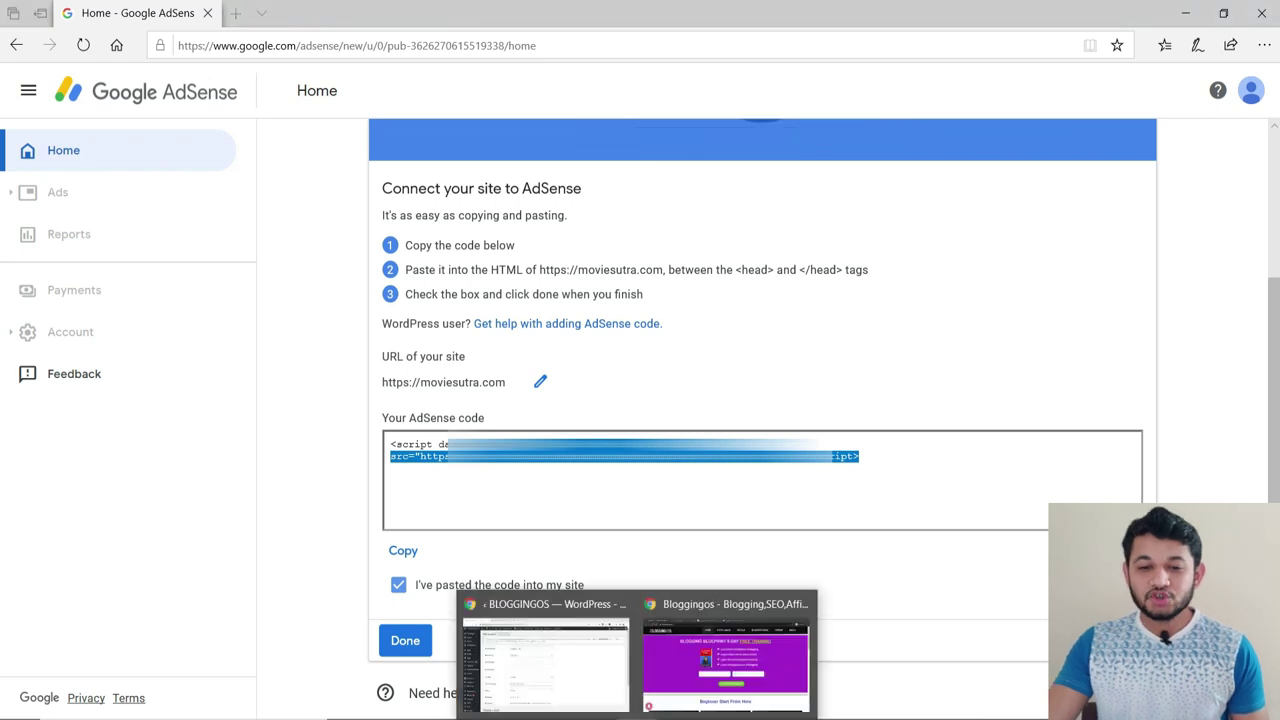
left_click(558, 616)
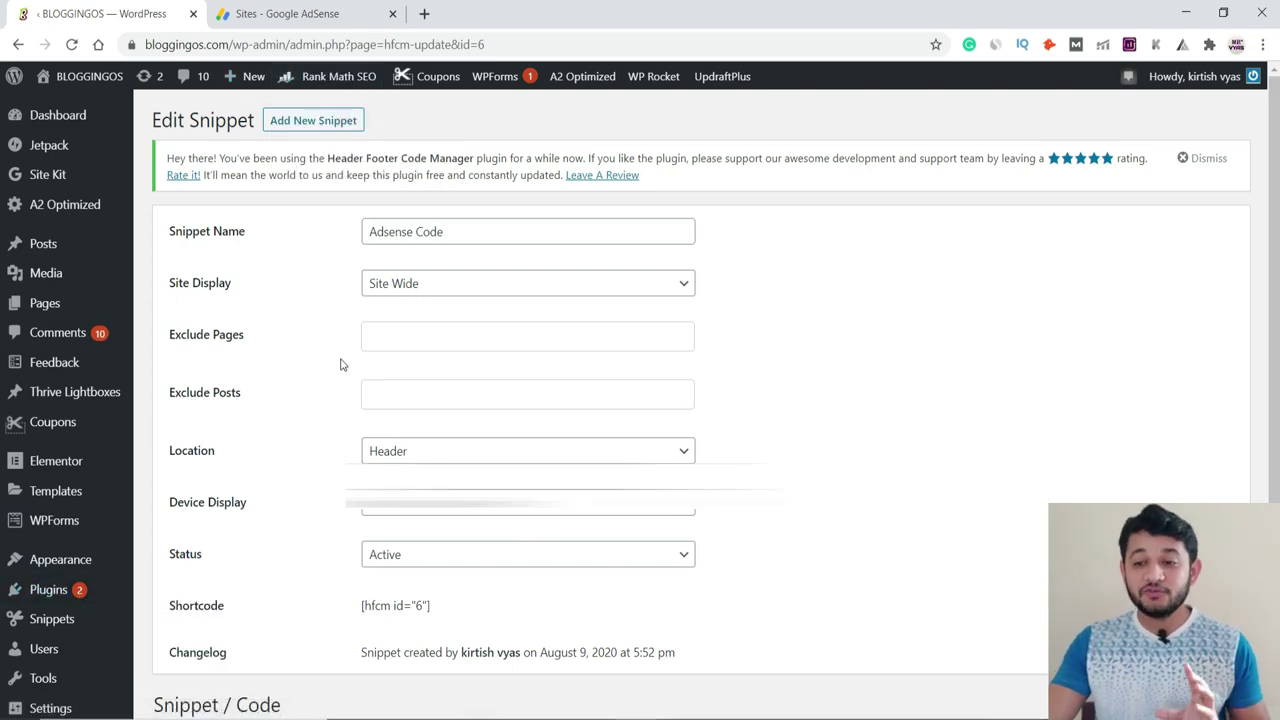
scroll(303, 423, "down", 3)
scroll(416, 407, "up", 3)
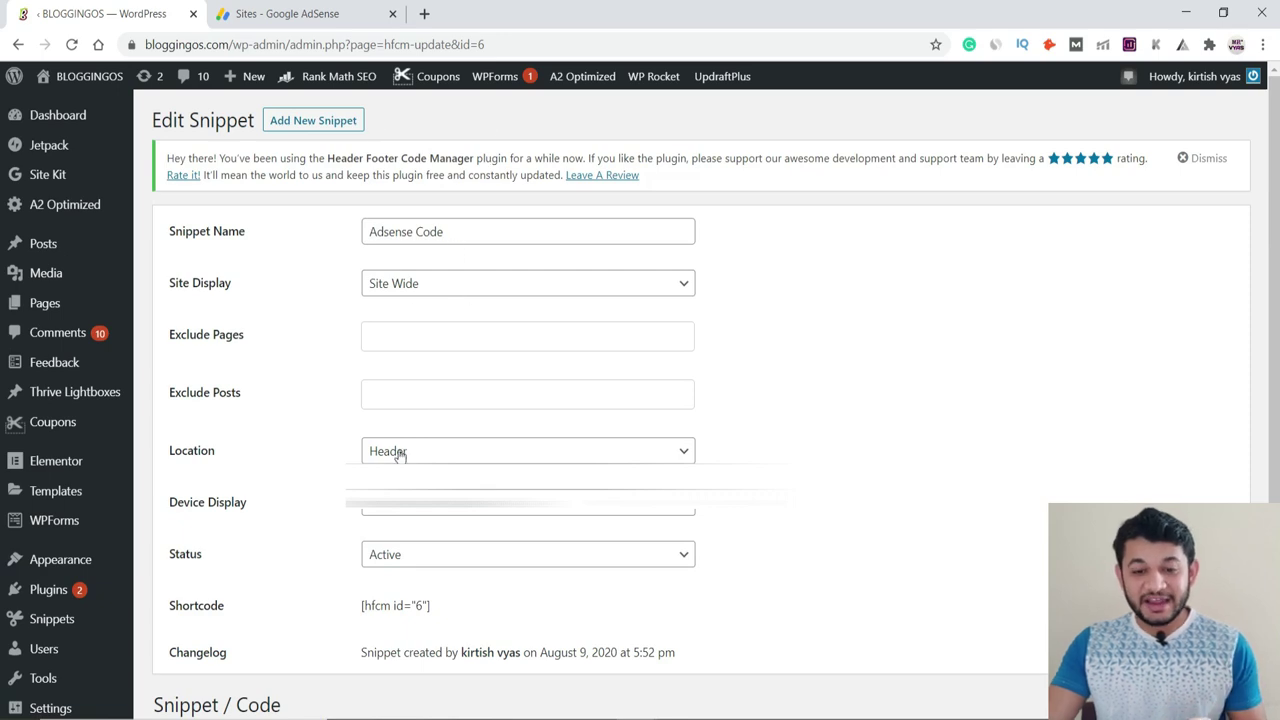
scroll(403, 577, "down", 3)
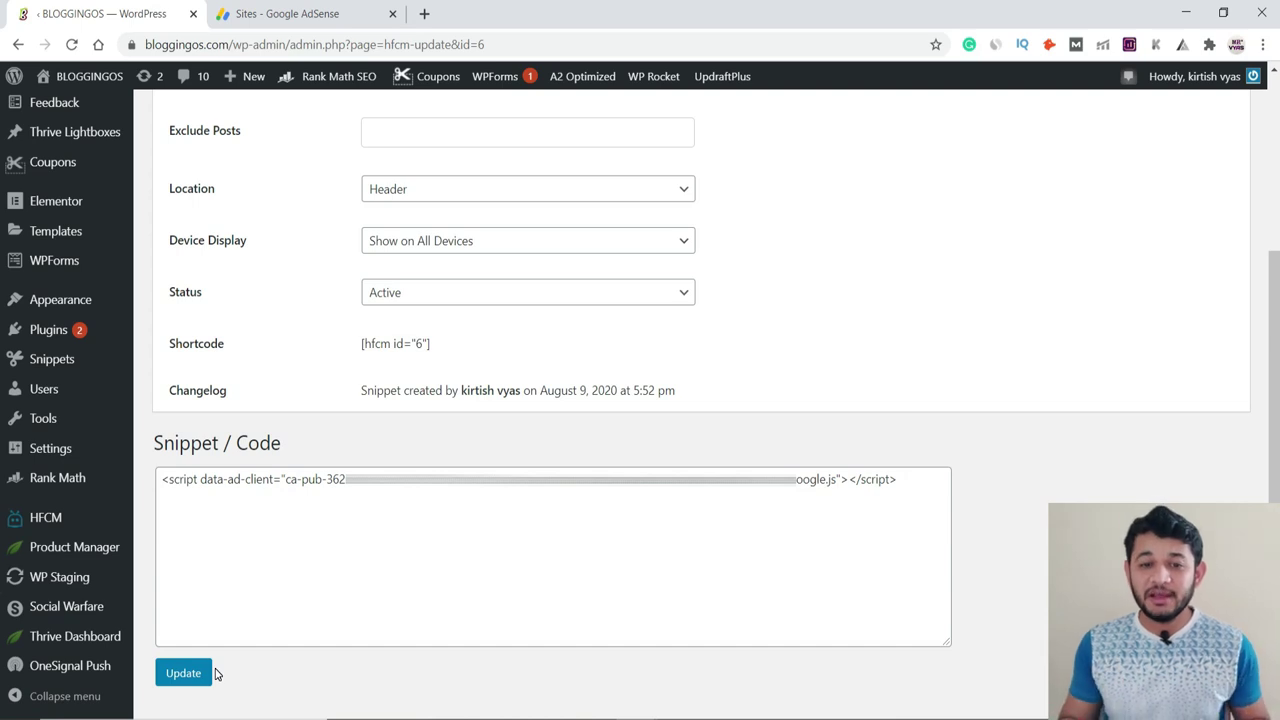
Step: Switch to the bloggingos.com site window and open the "5 Best Blogging Books For Beginner" article from the homepage
mouse_move(596, 719)
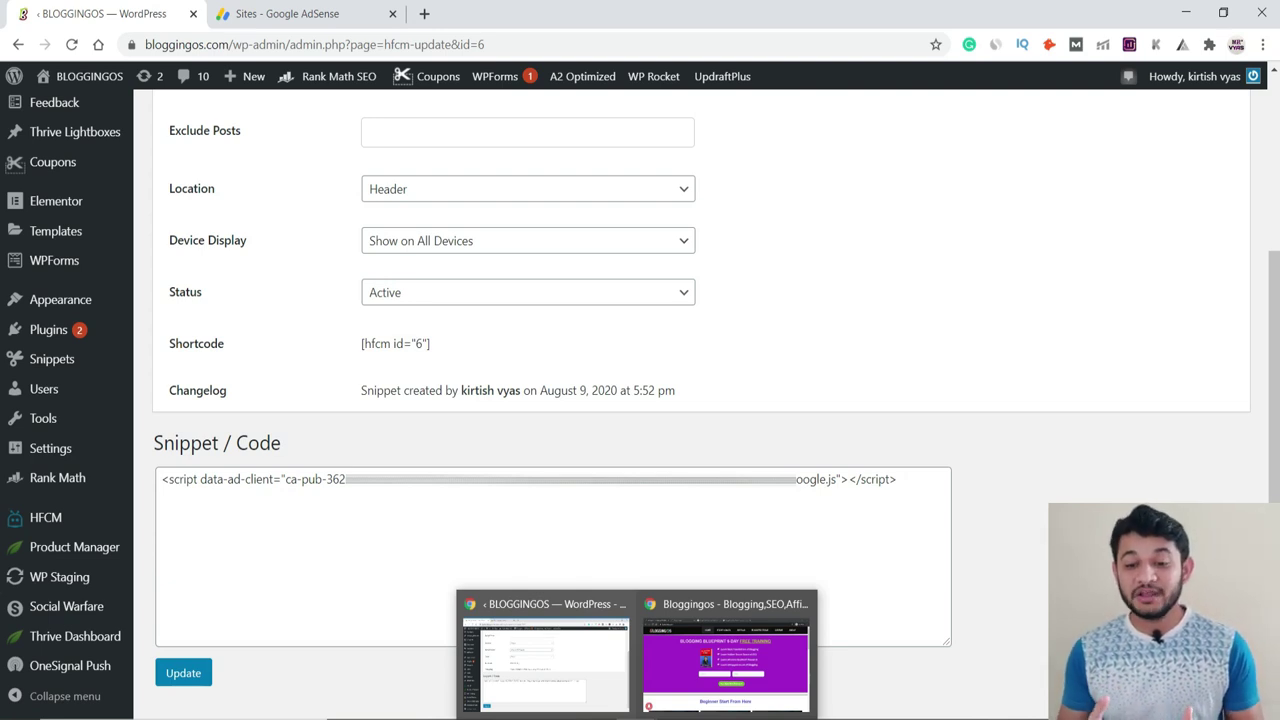
left_click(727, 660)
scroll(381, 438, "down", 5)
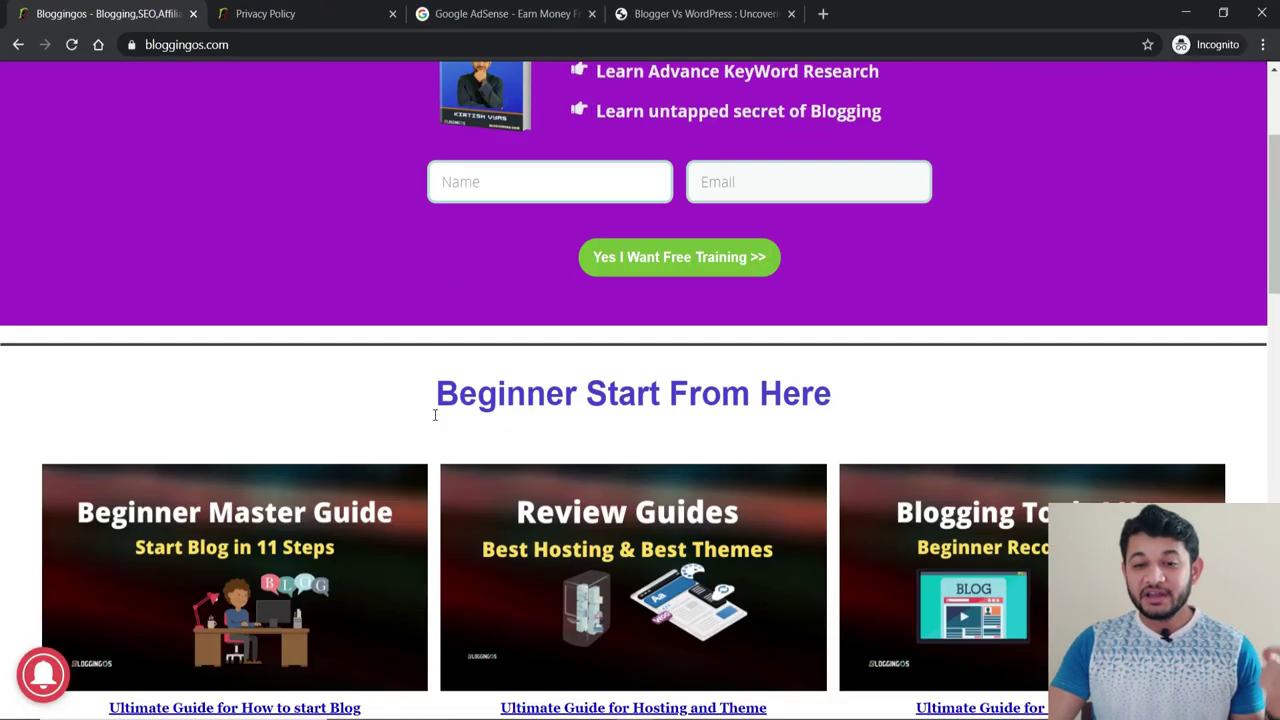
scroll(283, 495, "down", 4)
left_click(283, 485)
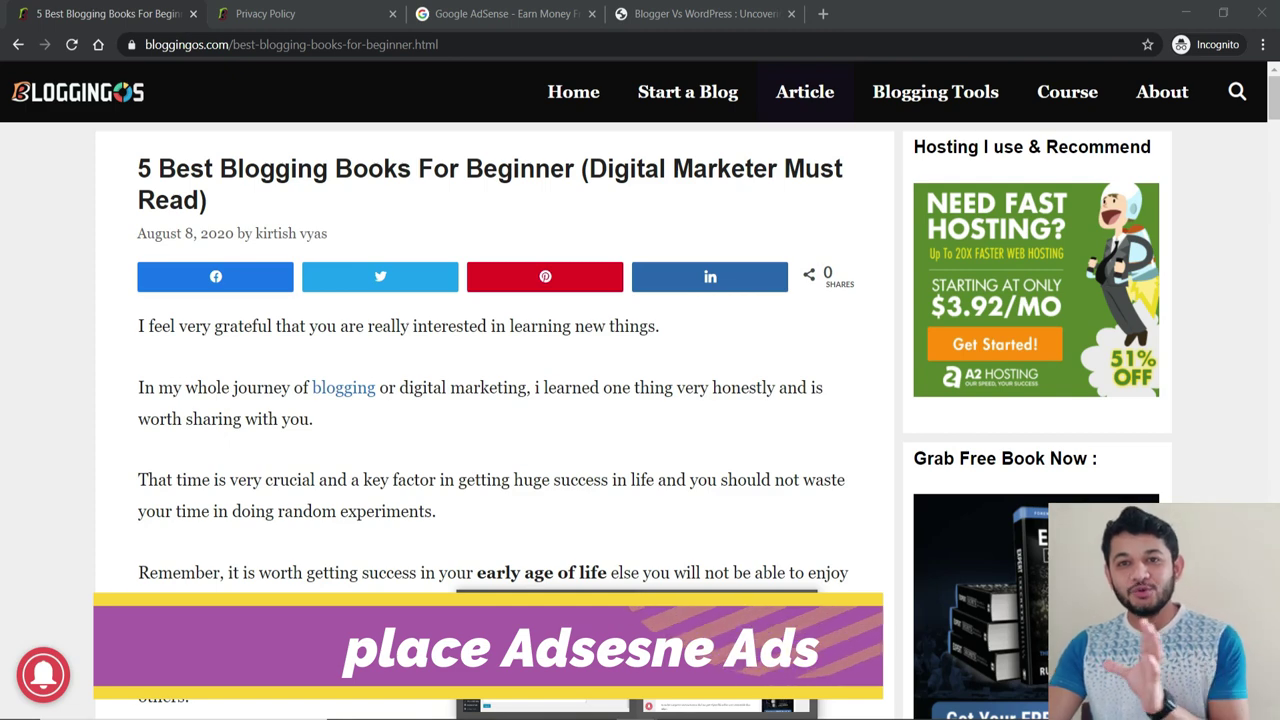
Step: Switch to the Sites page of the other AdSense account and check the bloggingos.com entry's details and status
left_click(586, 681)
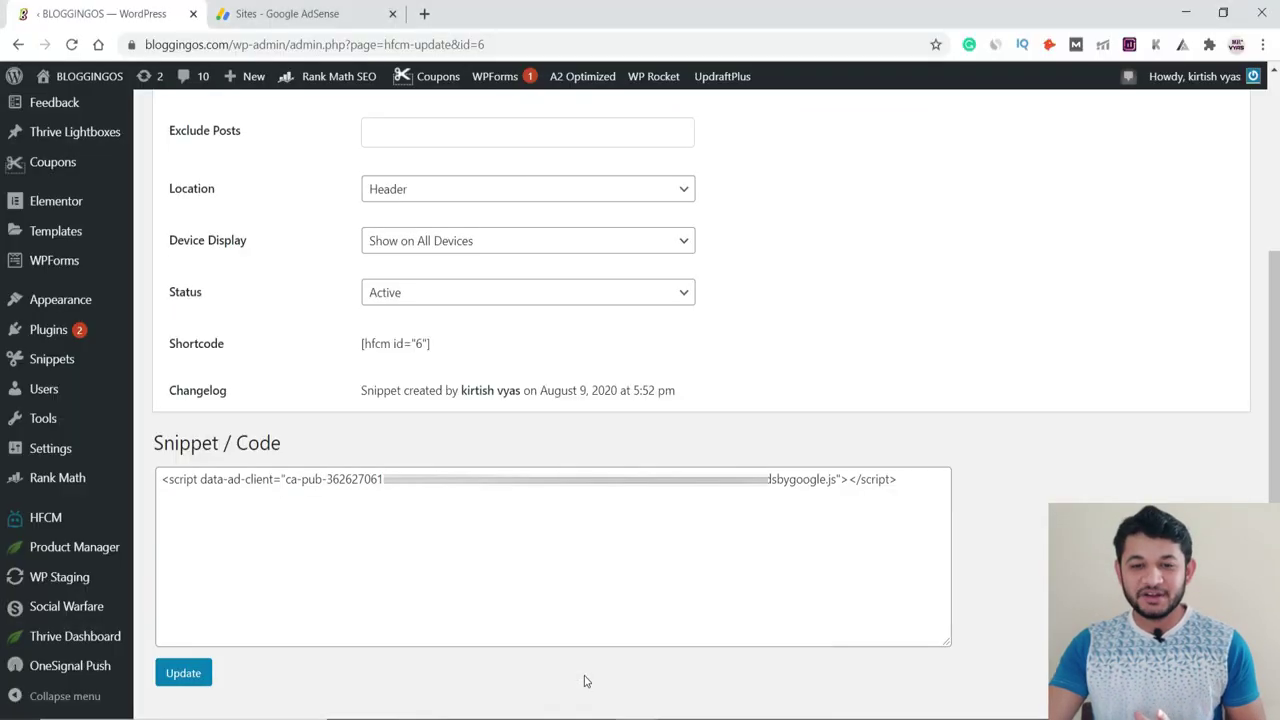
left_click(223, 7)
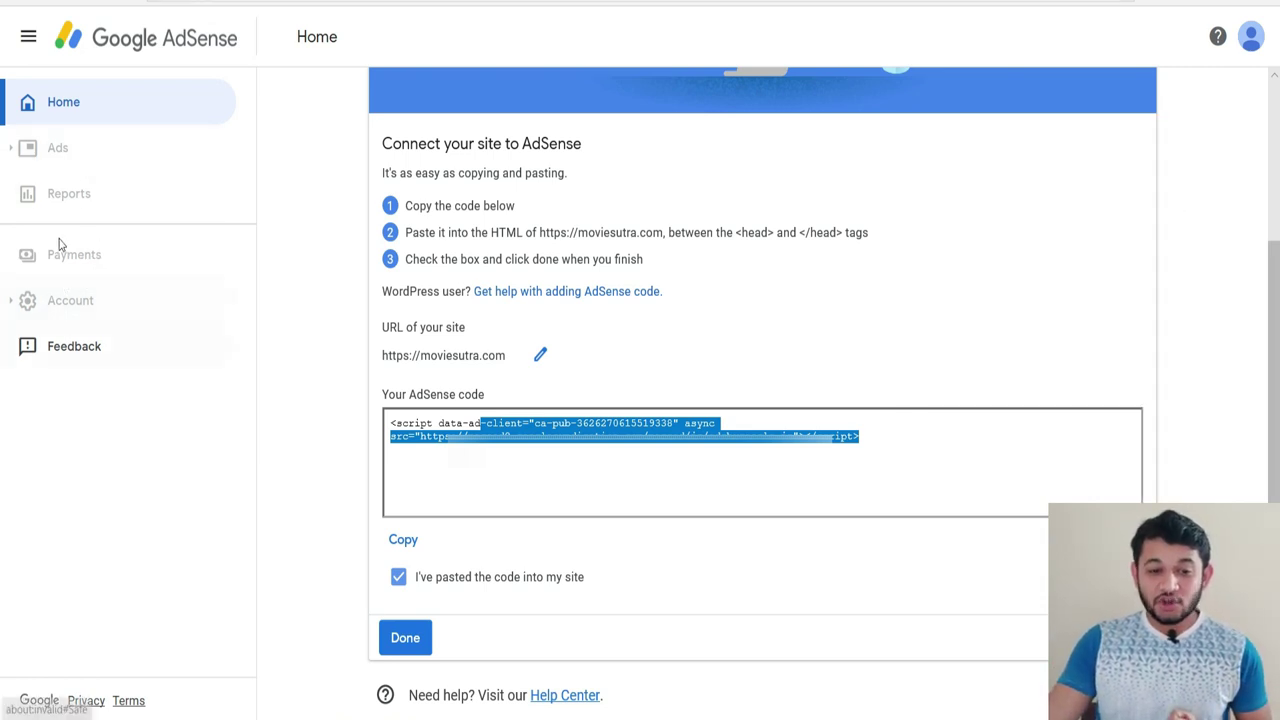
mouse_move(637, 719)
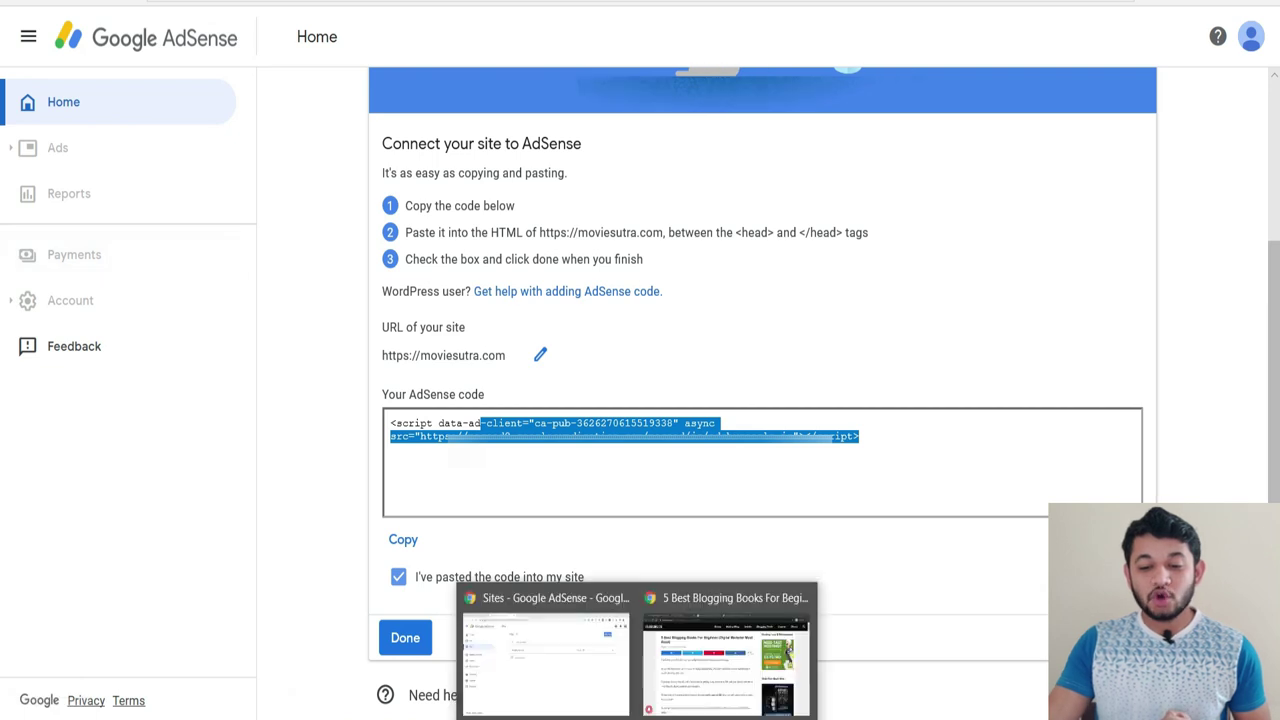
left_click(575, 684)
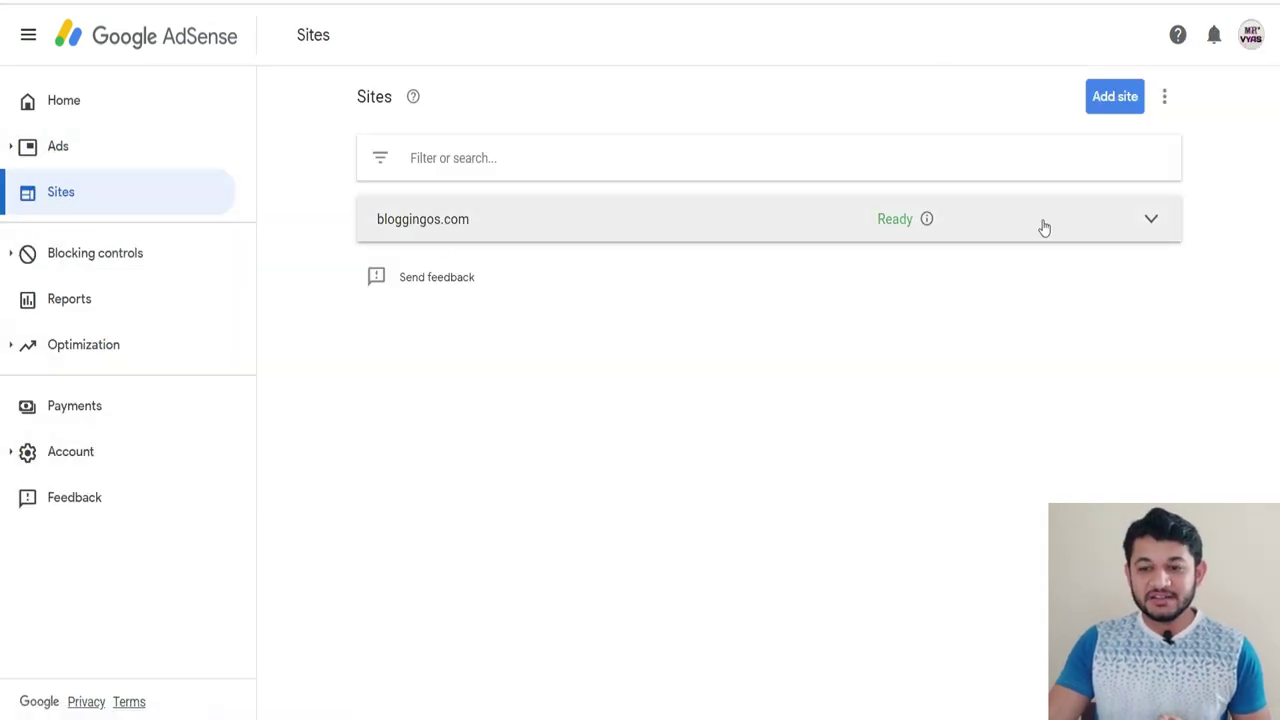
left_click(1160, 228)
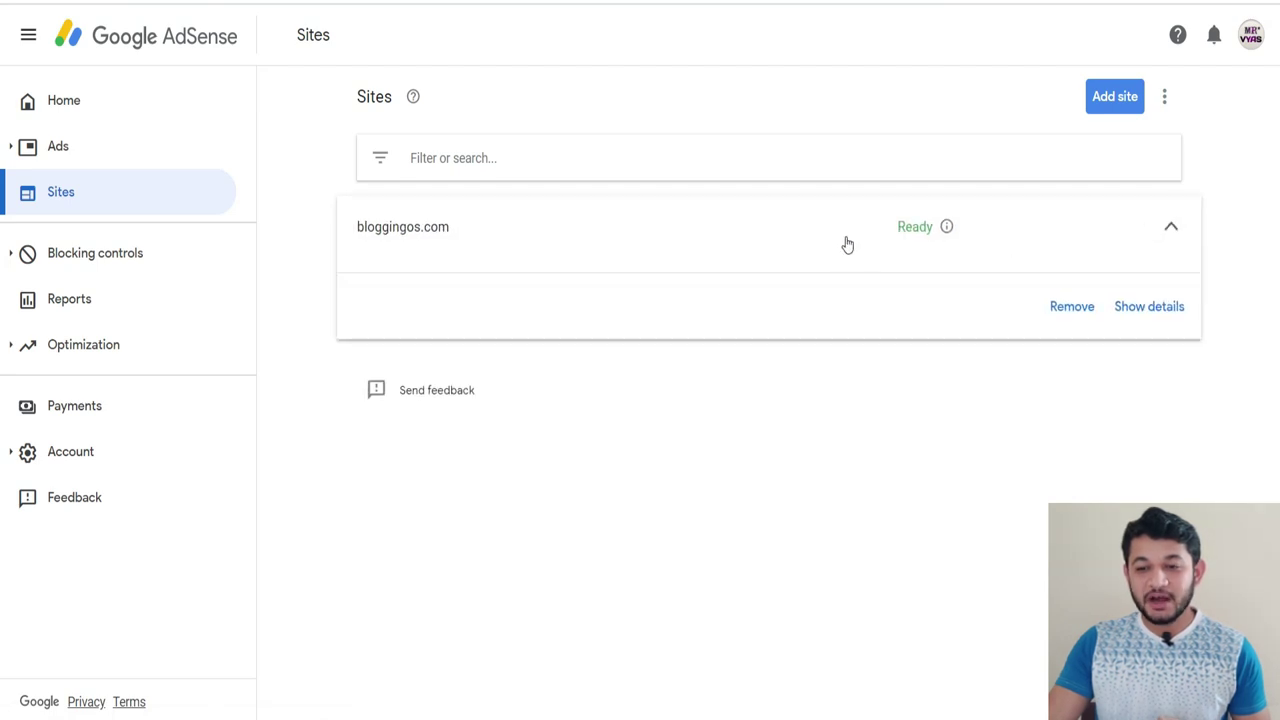
left_click(1176, 231)
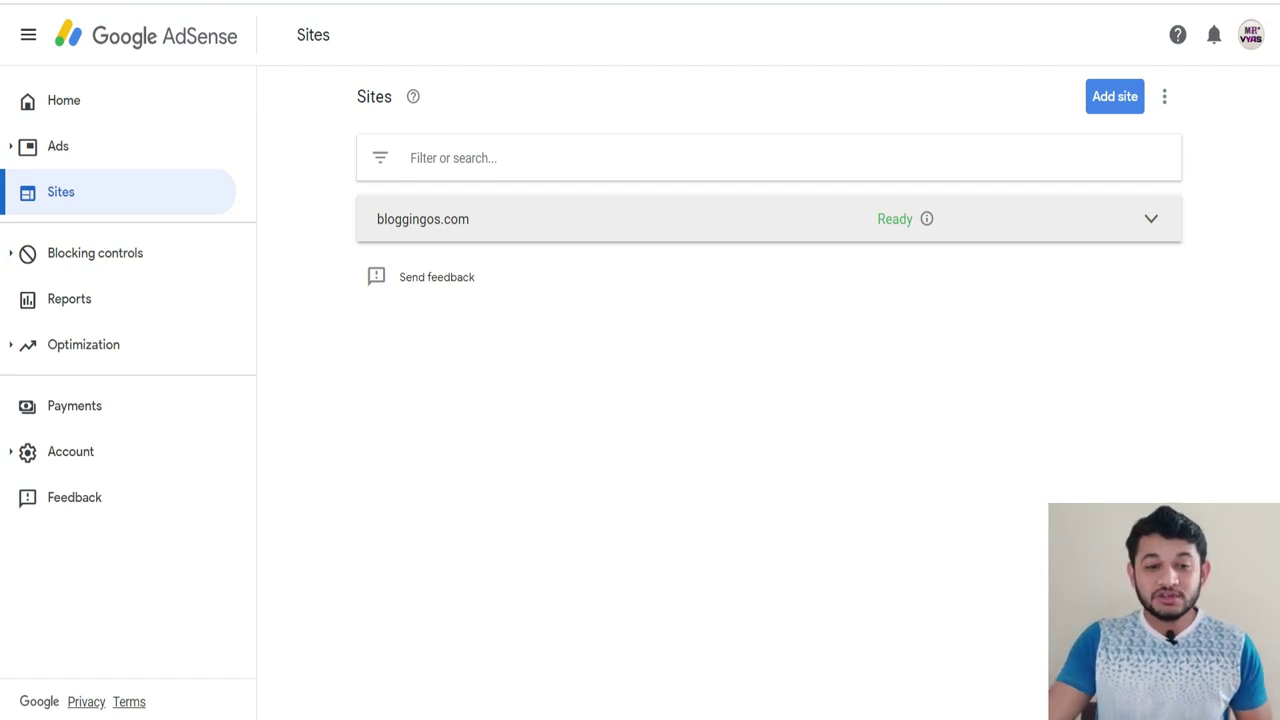
Step: Show the Ads overview by ad unit, and examine the ad placements in the live "Blogger Vs WordPress" article
left_click(70, 152)
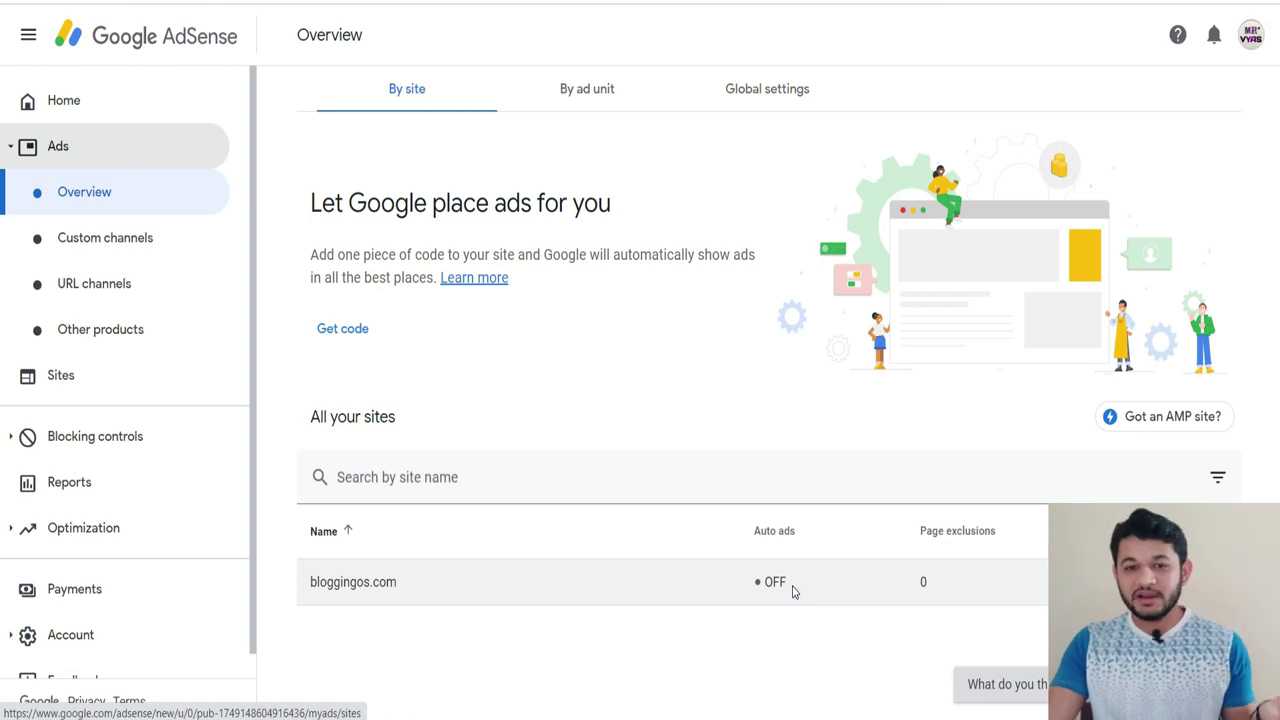
left_click(575, 108)
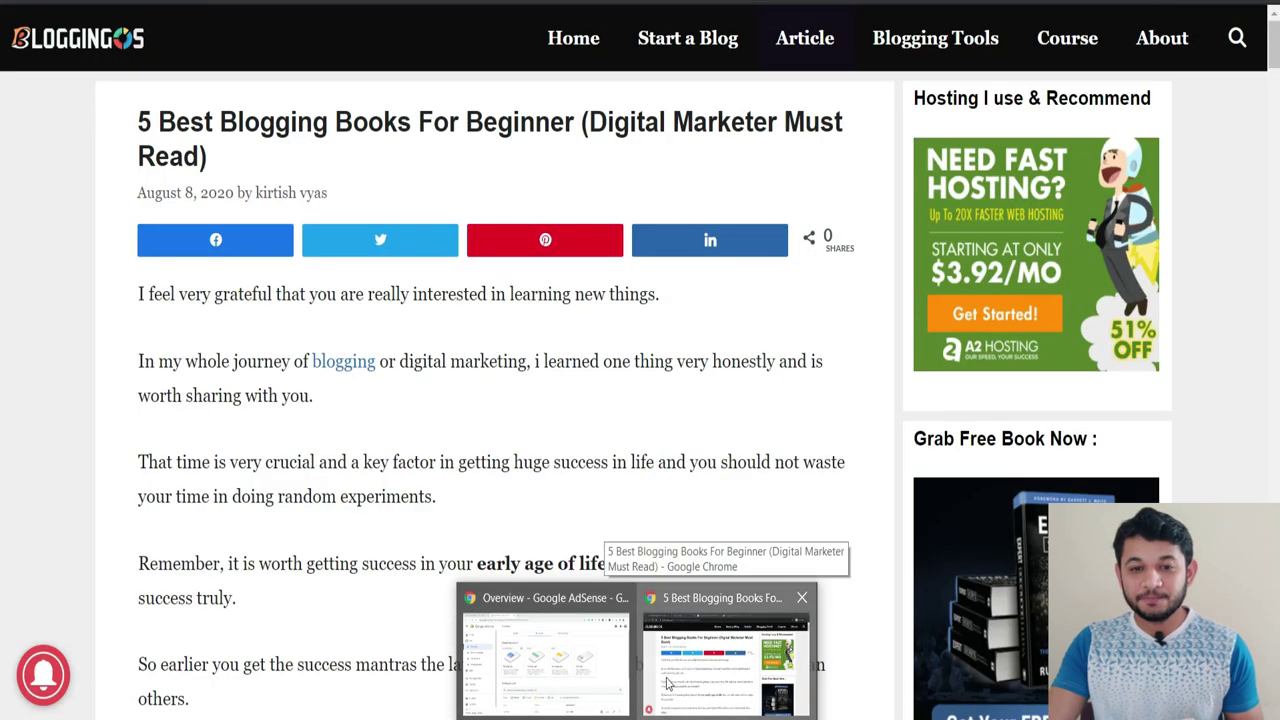
left_click(668, 683)
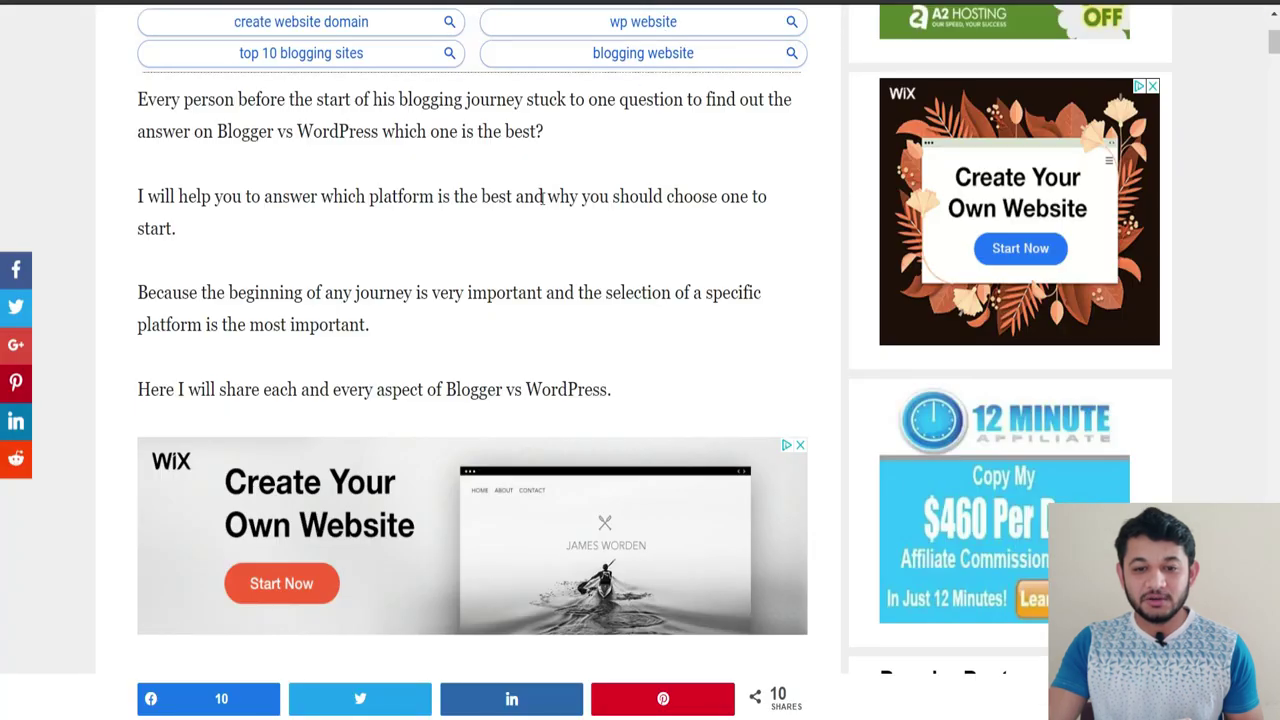
scroll(449, 177, "up", 1)
scroll(751, 274, "up", 2)
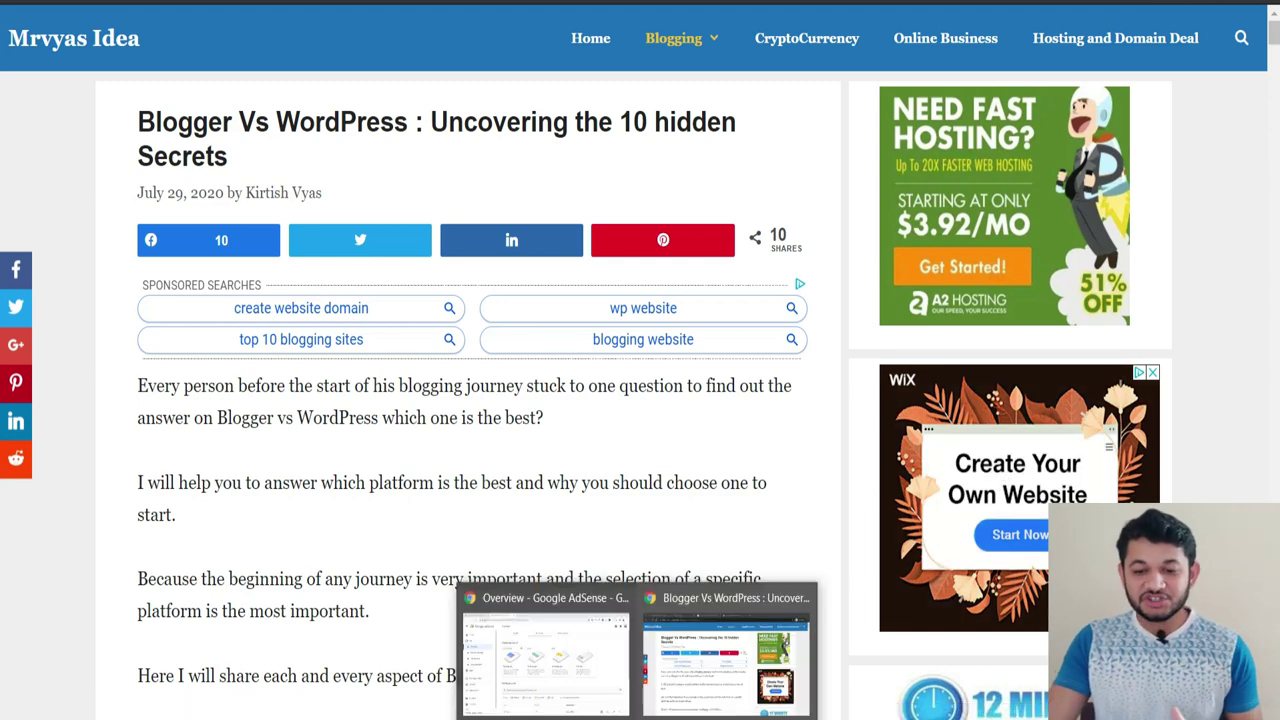
Step: Return to the AdSense ad units and start a new display ad unit named "Display Test"
left_click(566, 678)
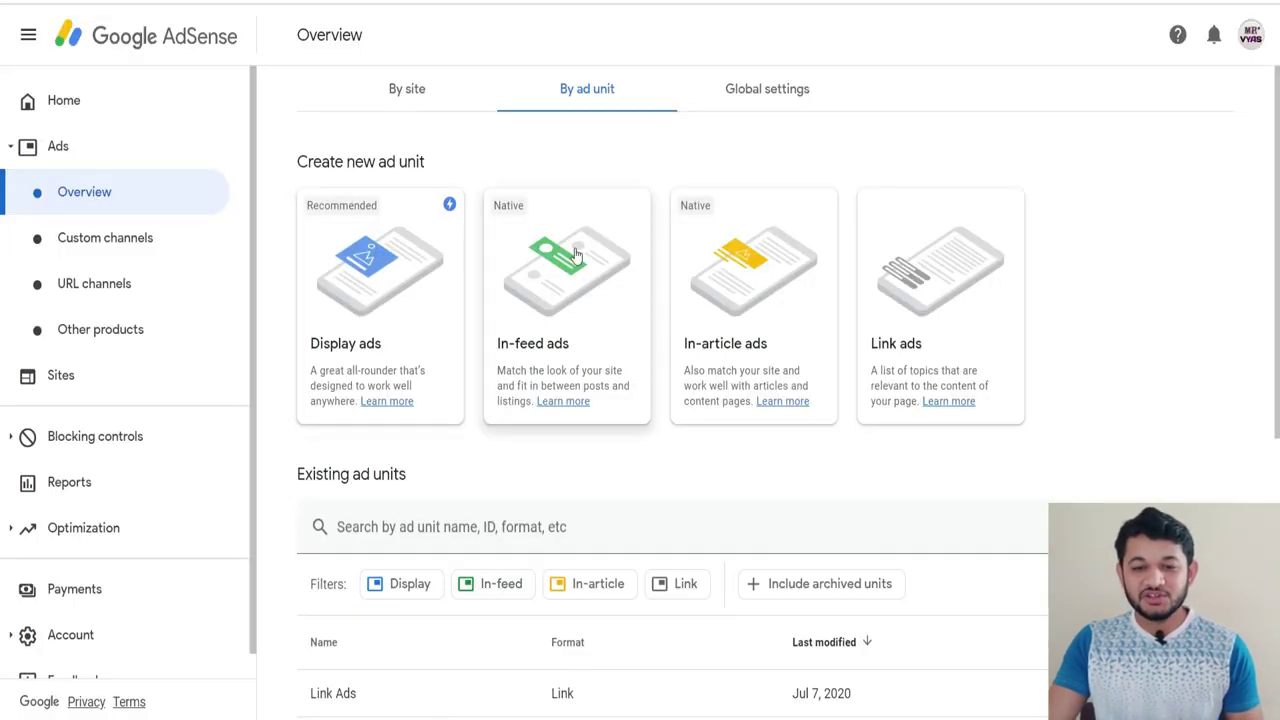
left_click(378, 281)
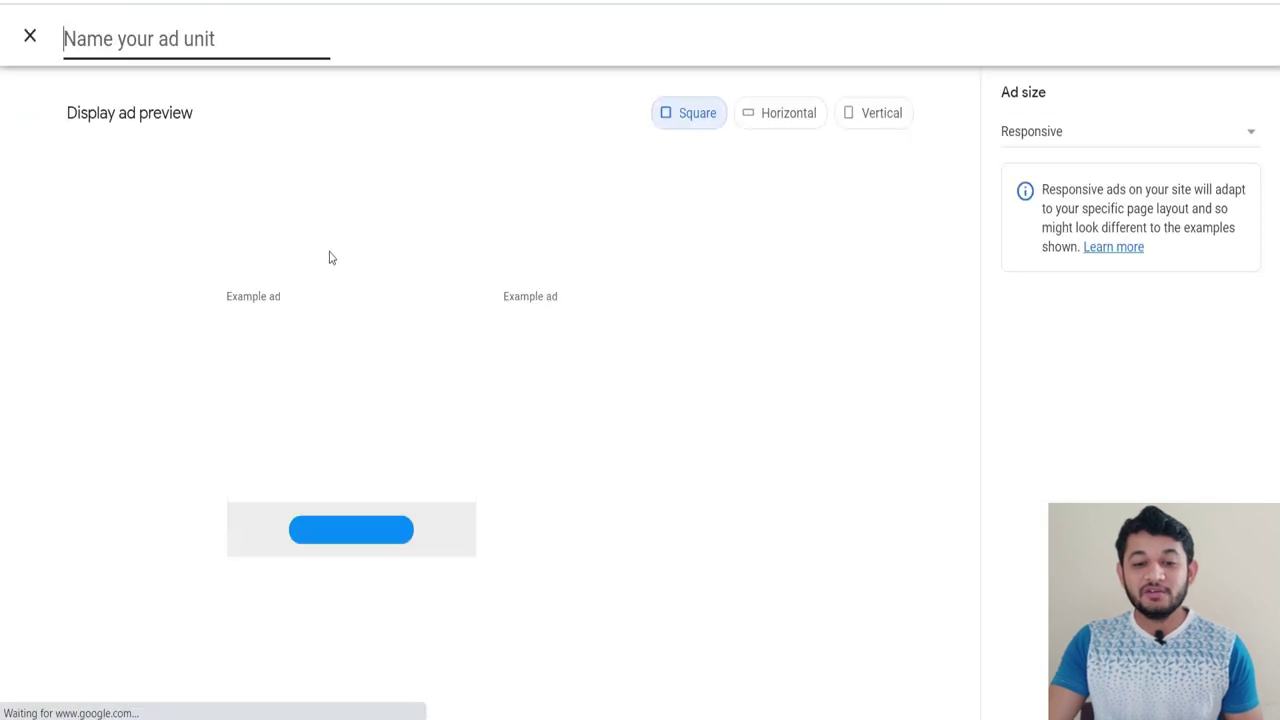
type("D")
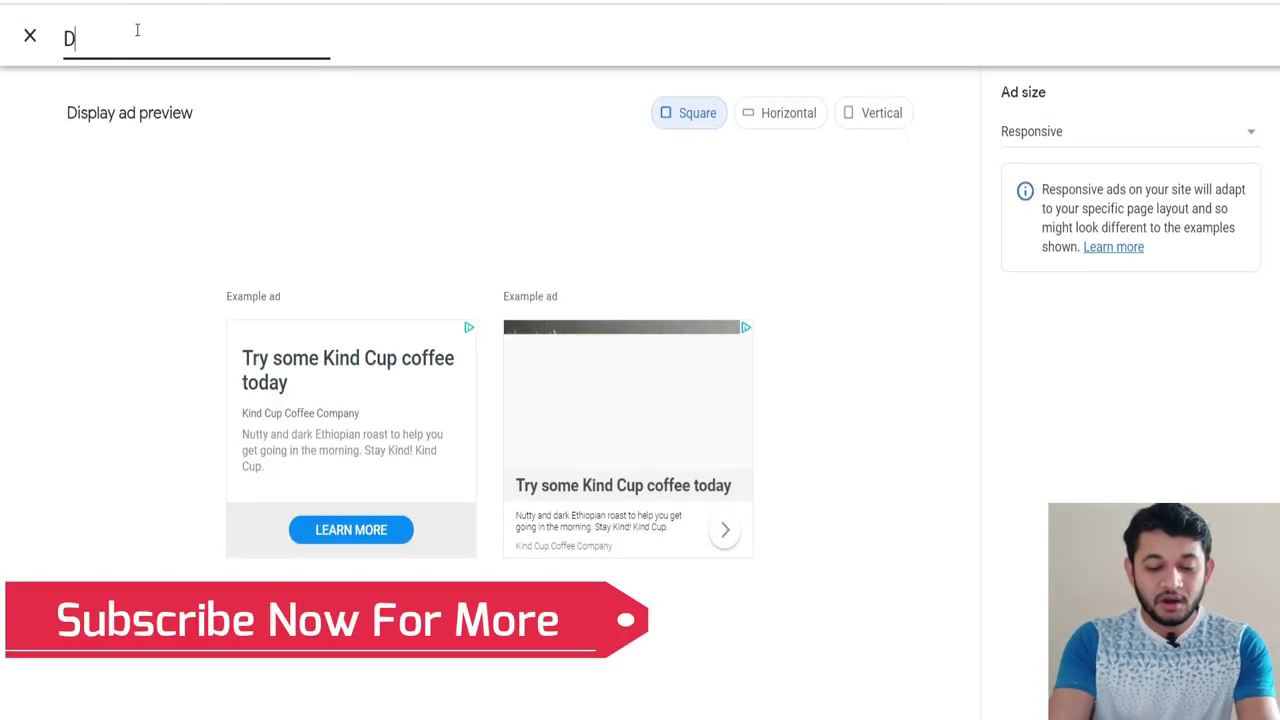
type("isplay Test")
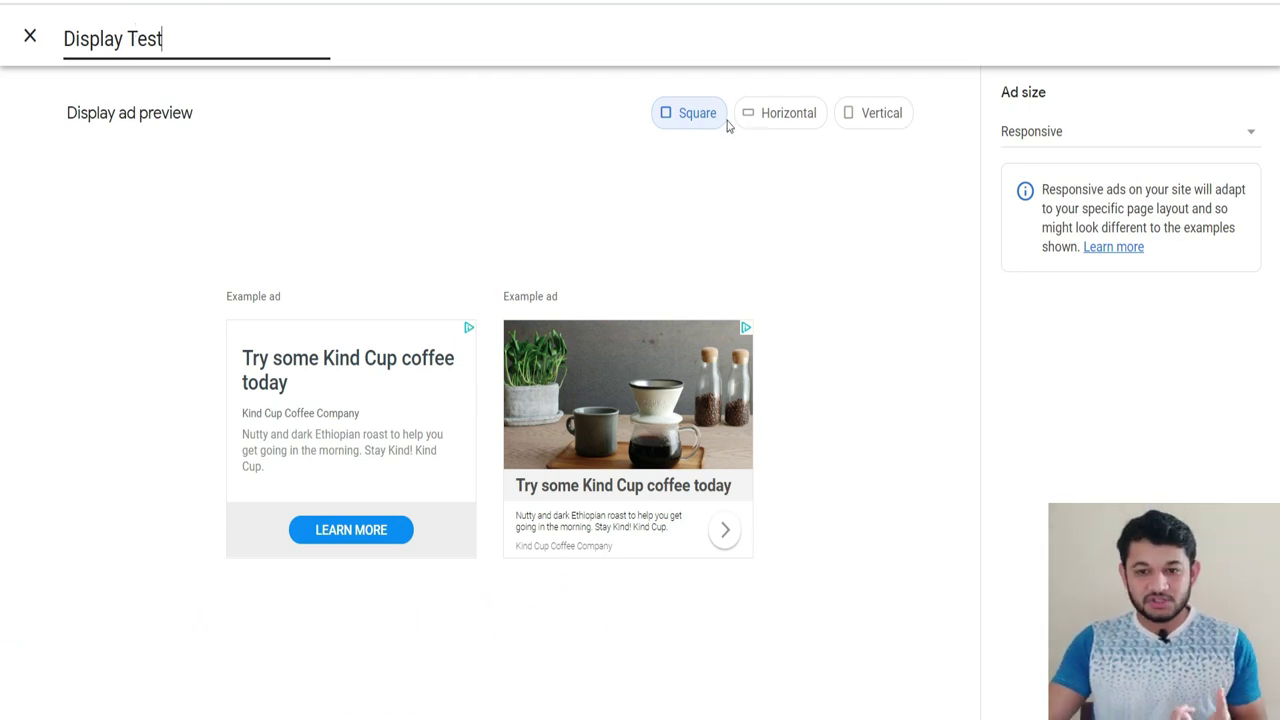
Step: Preview the display ad in horizontal and vertical shapes, ending on Horizontal
left_click(772, 115)
left_click(880, 113)
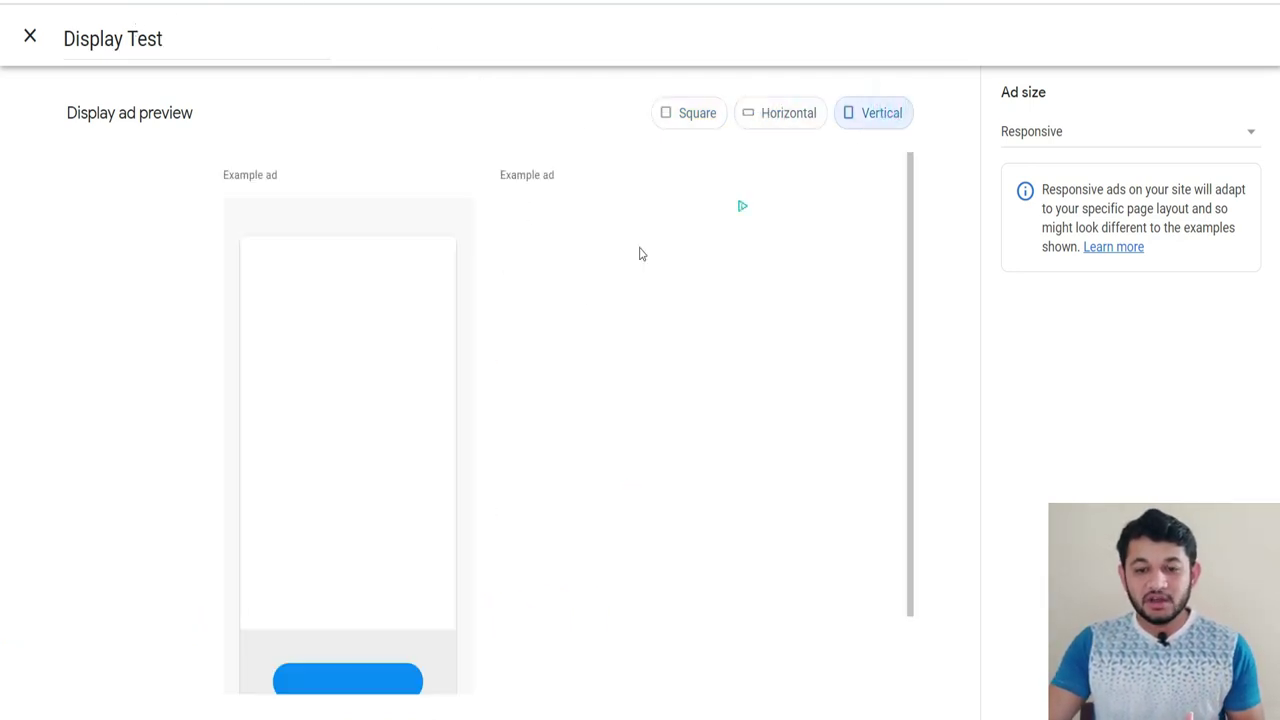
left_click(760, 115)
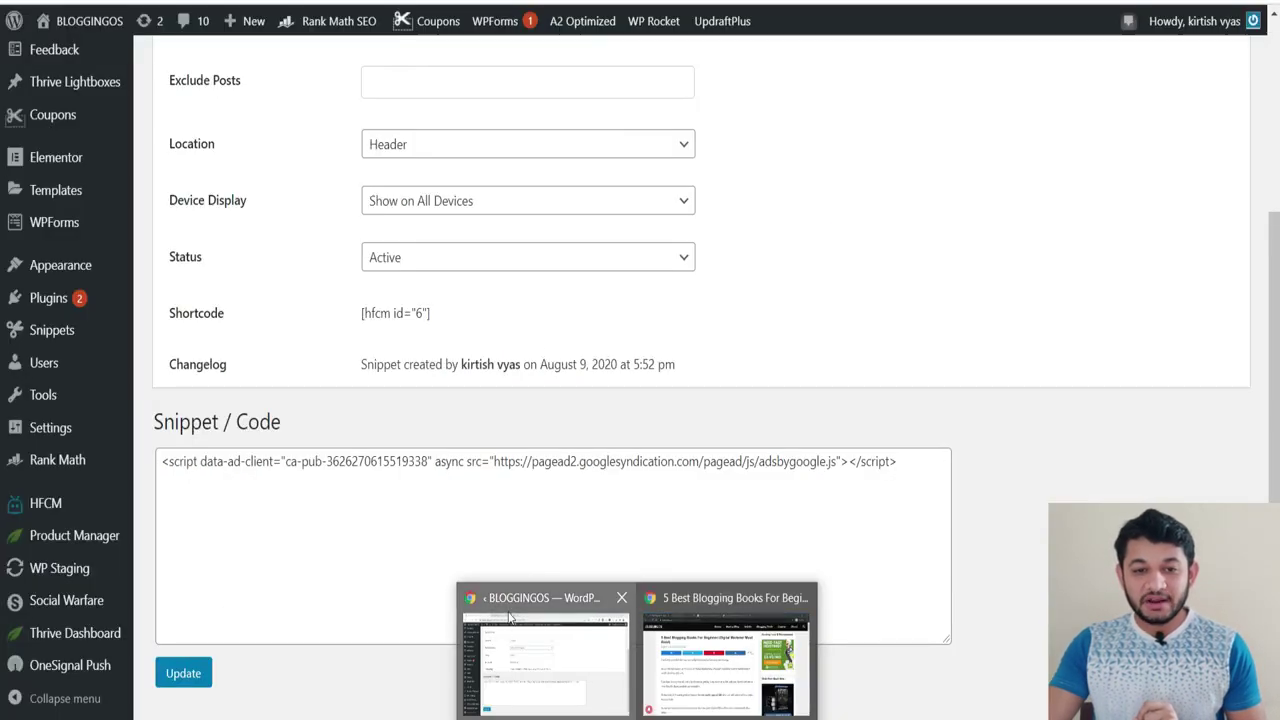
Step: Copy the Display Test ad unit's HTML code snippet, and open the page for adding new plugins in the WordPress admin
left_click(545, 645)
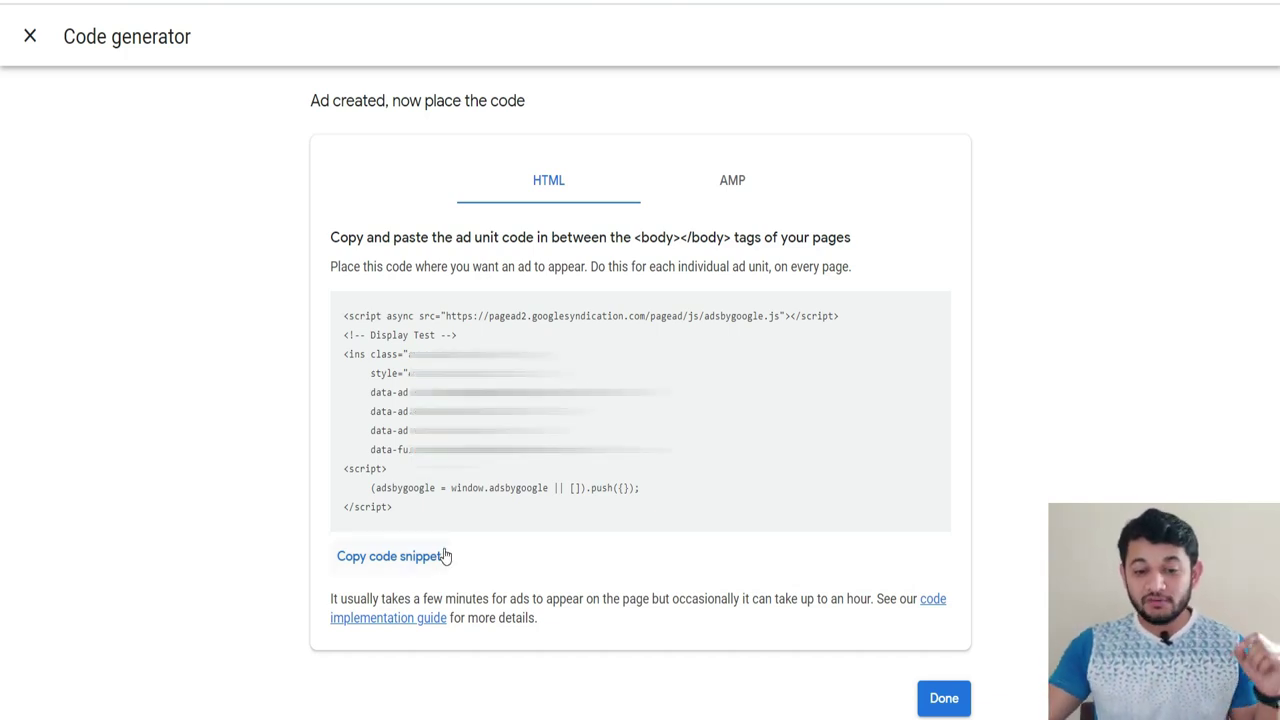
left_click(421, 560)
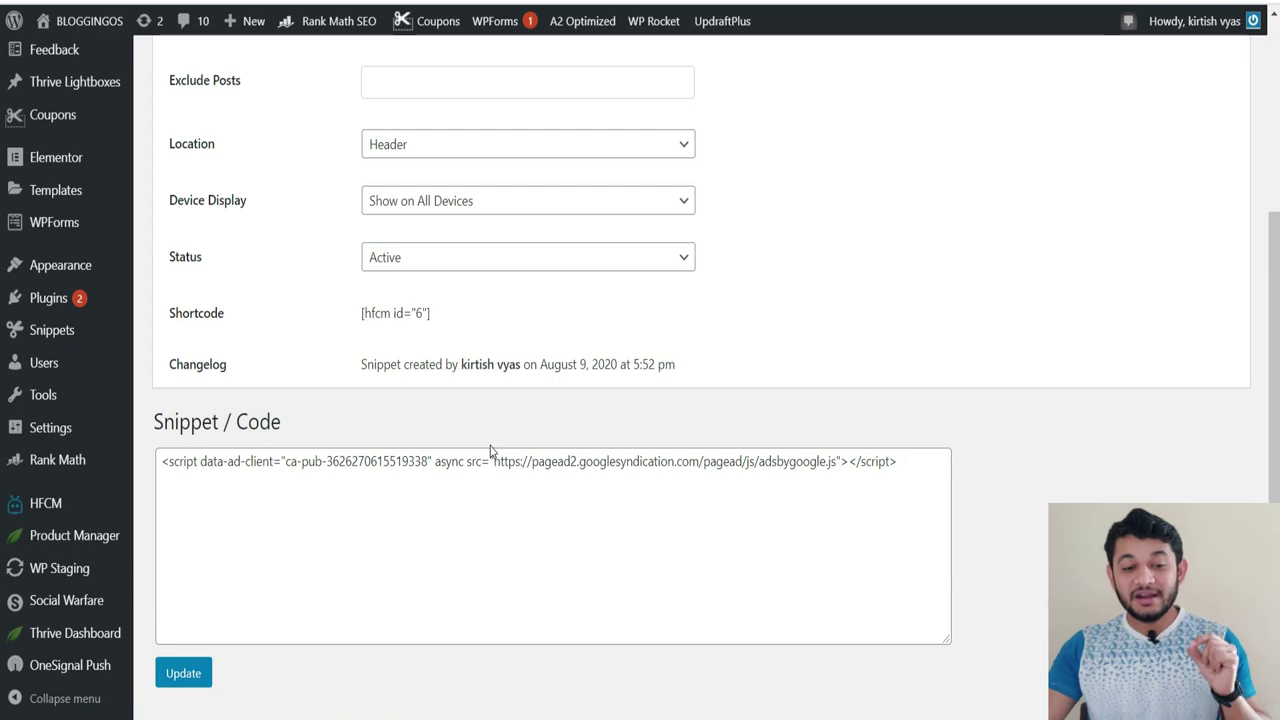
scroll(63, 666, "down", 1)
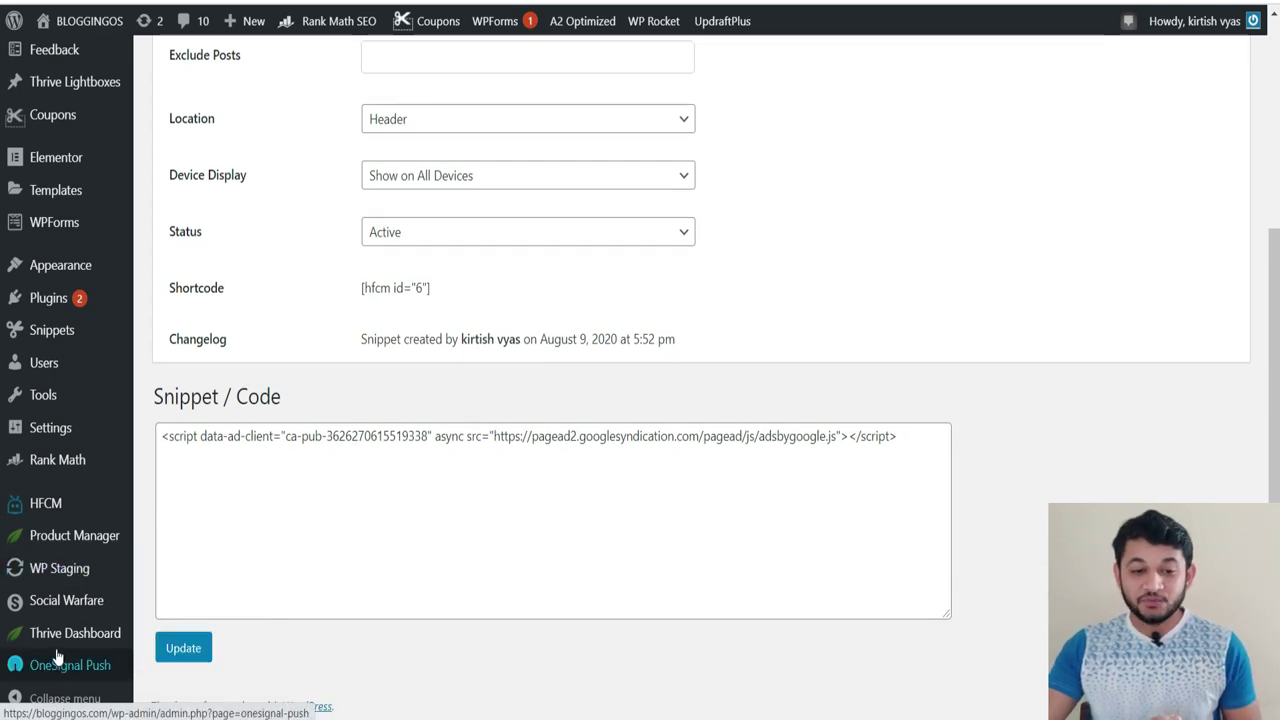
mouse_move(44, 308)
left_click(172, 333)
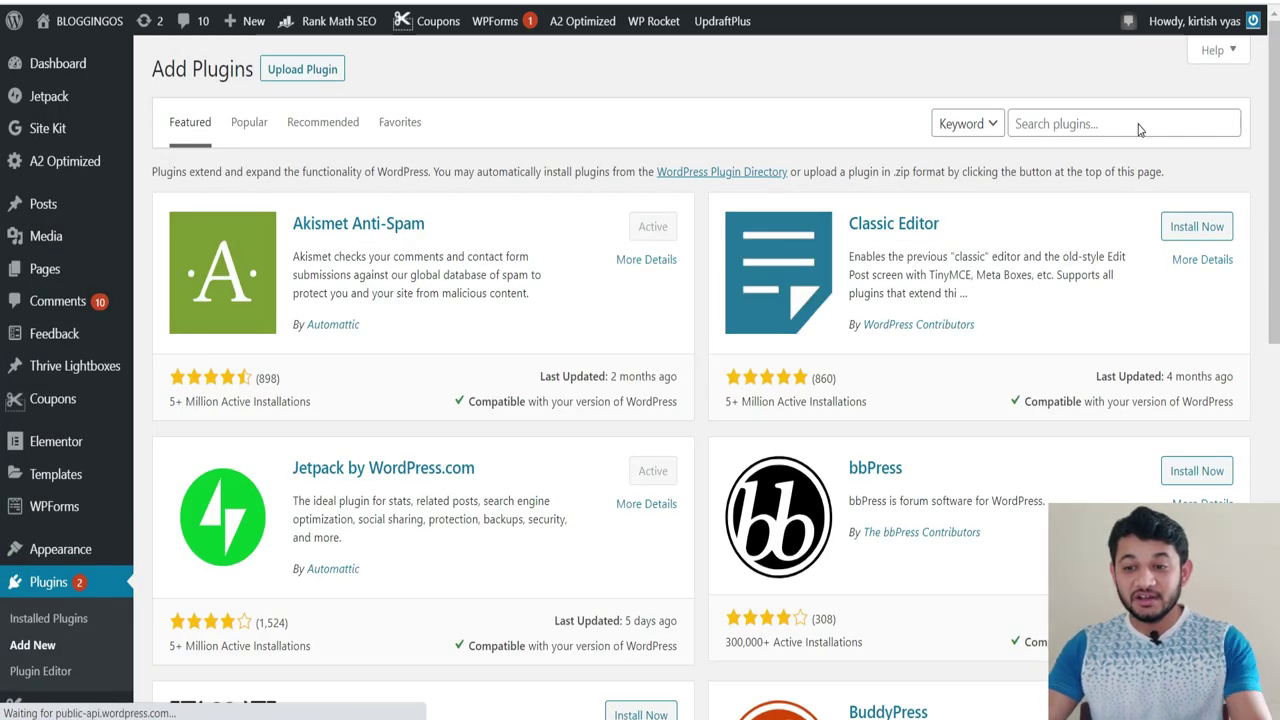
Step: Search the WordPress plugin directory for "Ads Inserter"
left_click(1135, 121)
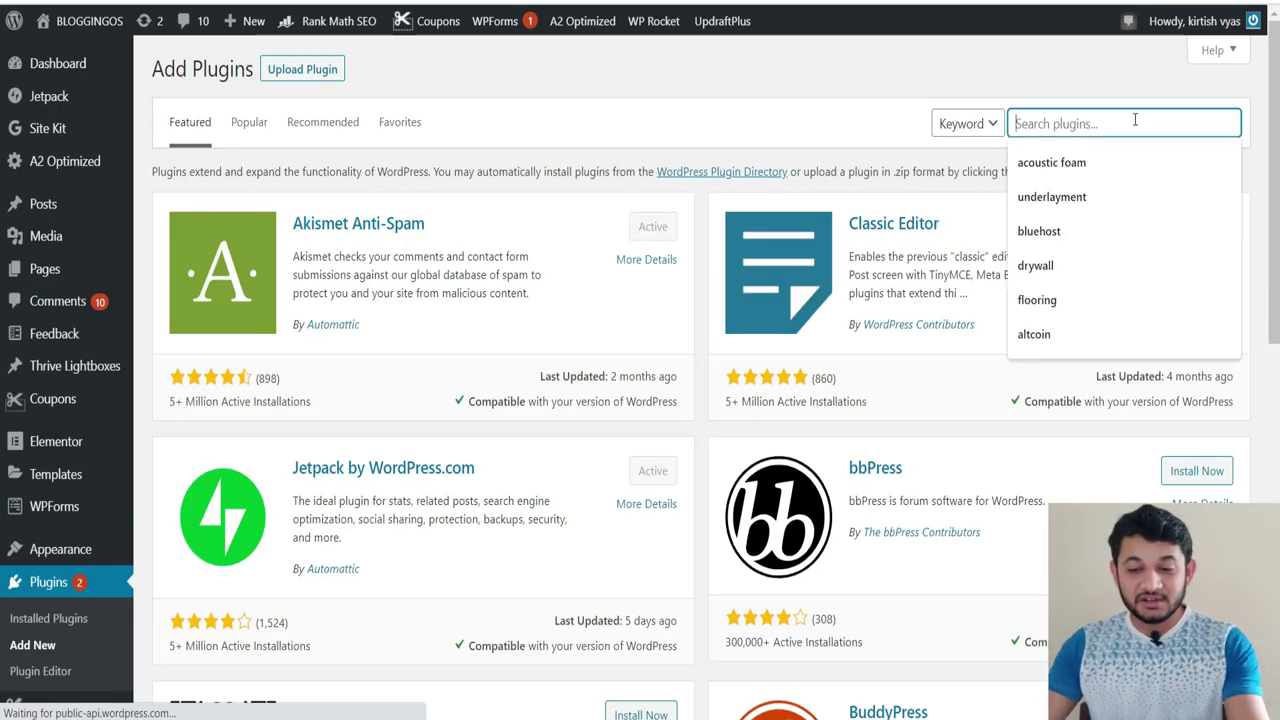
type("ad")
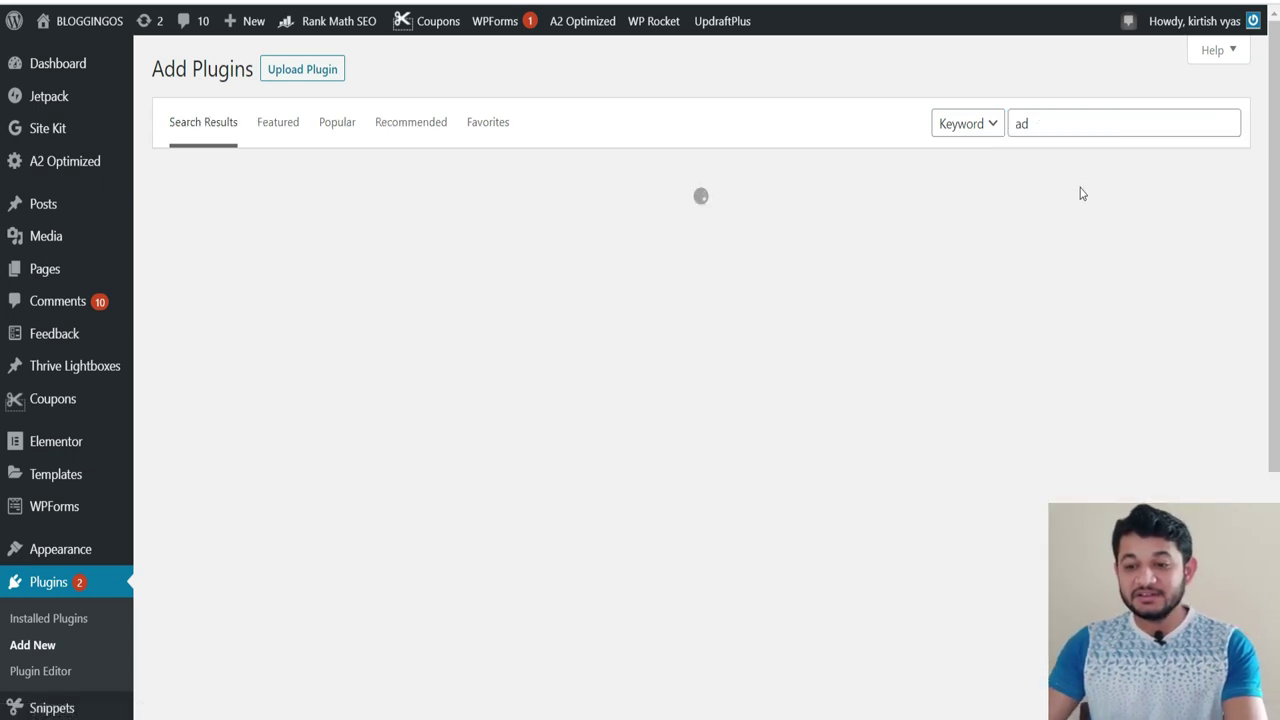
left_click(1072, 128)
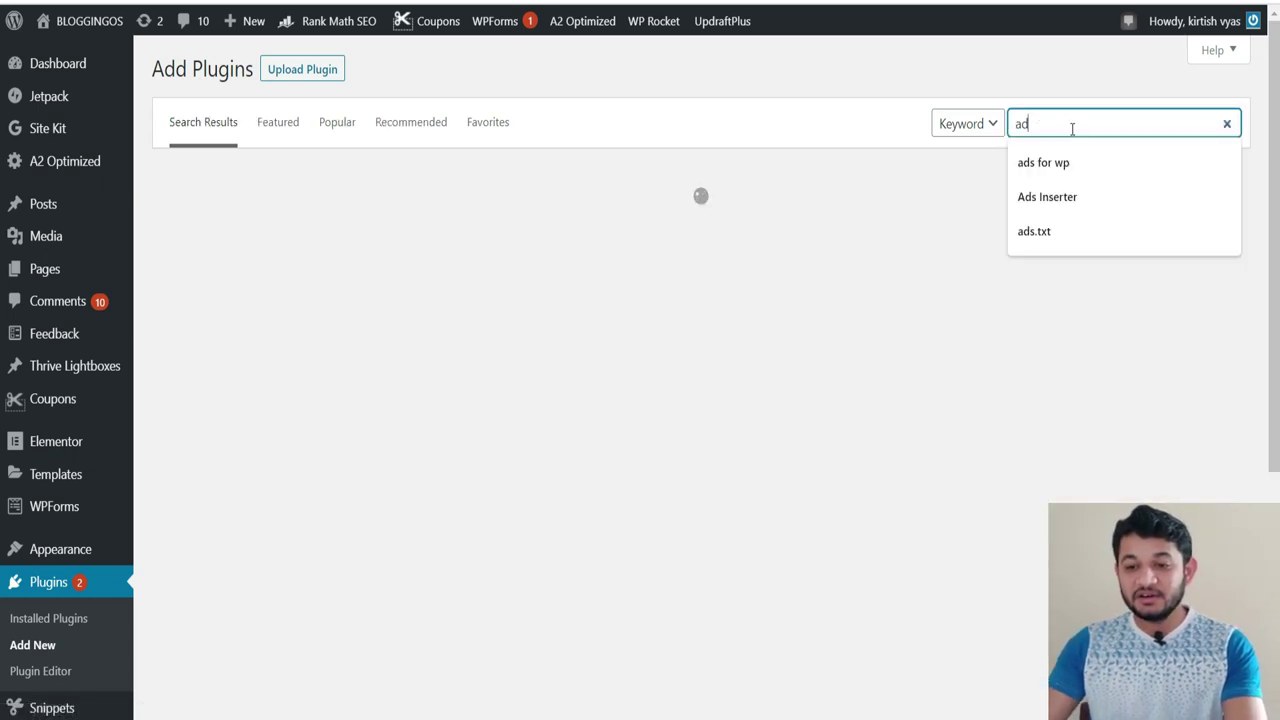
left_click(1047, 197)
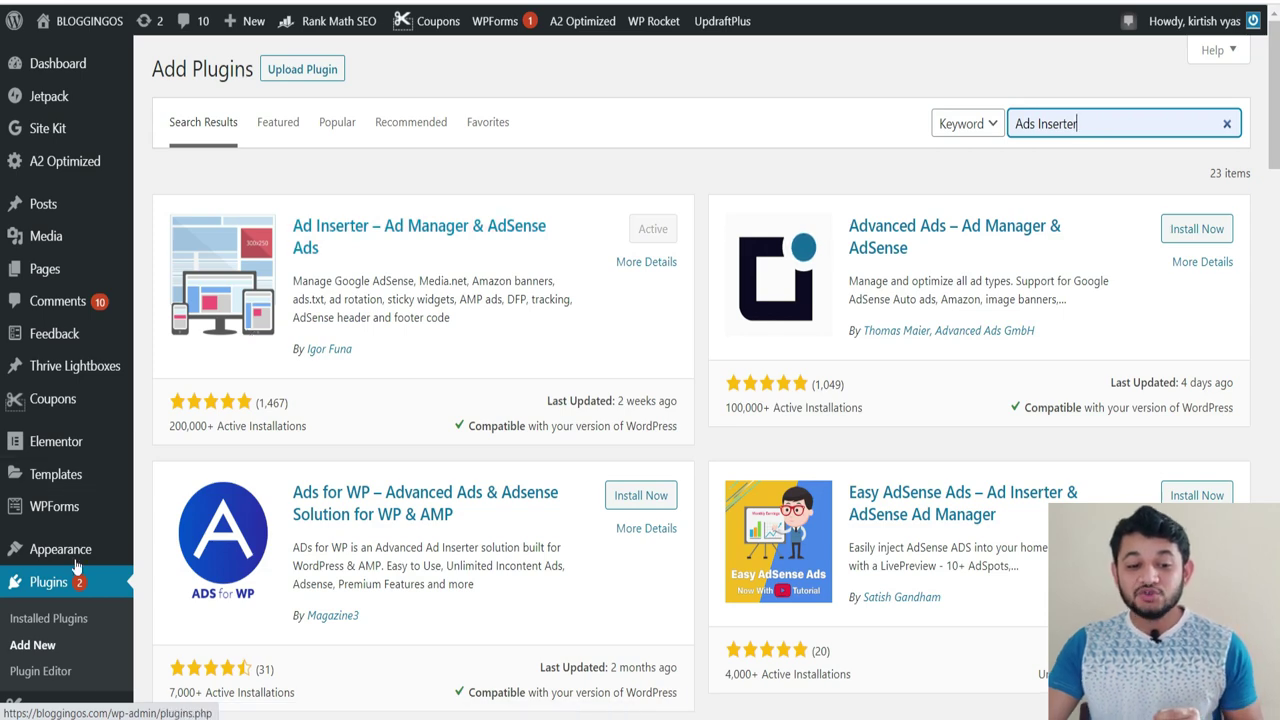
Step: Open the settings page of the Ad Inserter plugin
mouse_move(75, 566)
scroll(75, 566, "down", 4)
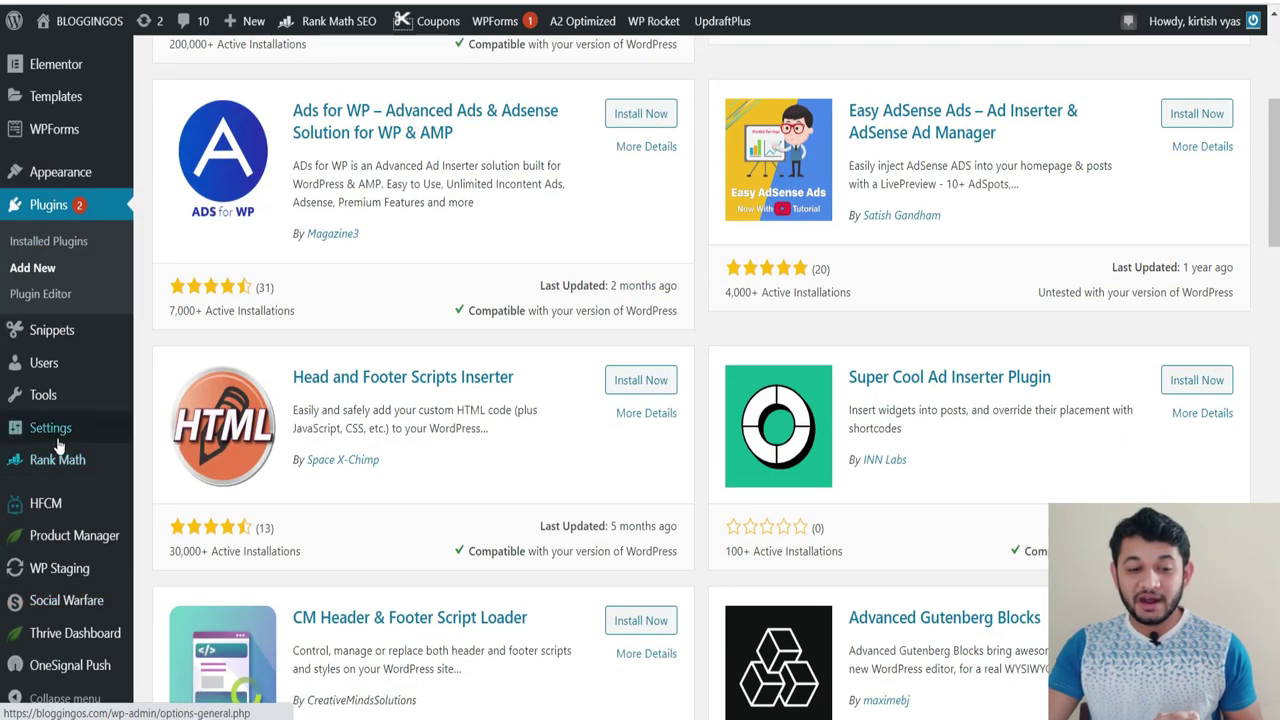
mouse_move(122, 452)
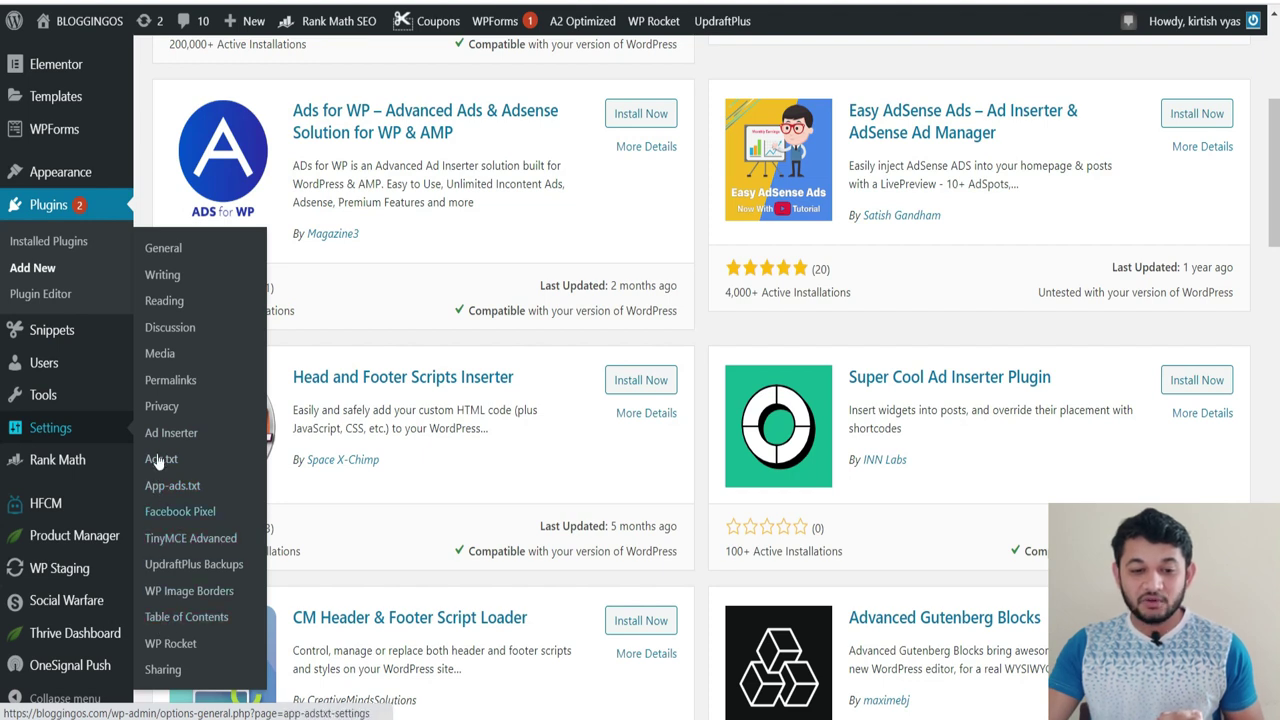
left_click(170, 438)
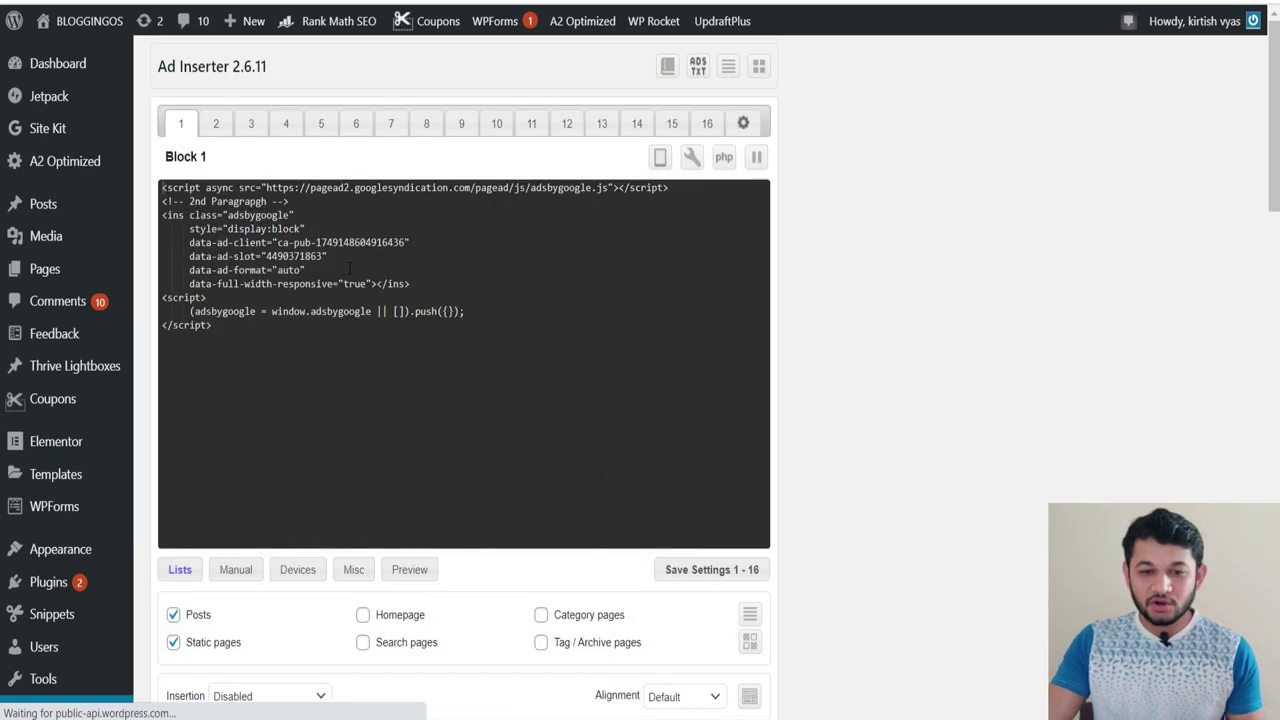
Step: Check Ad Inserter's Block 2, and paste the copied Display Test ad code into Block 3
left_click(217, 125)
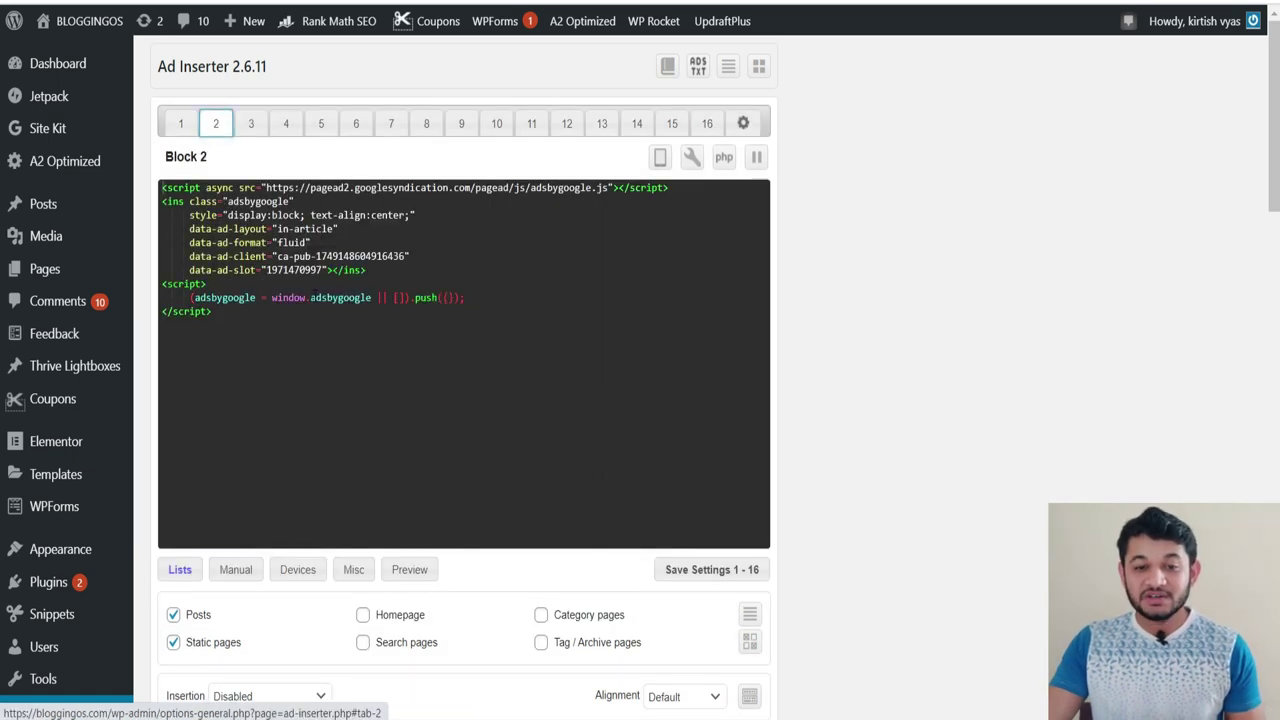
left_click(251, 124)
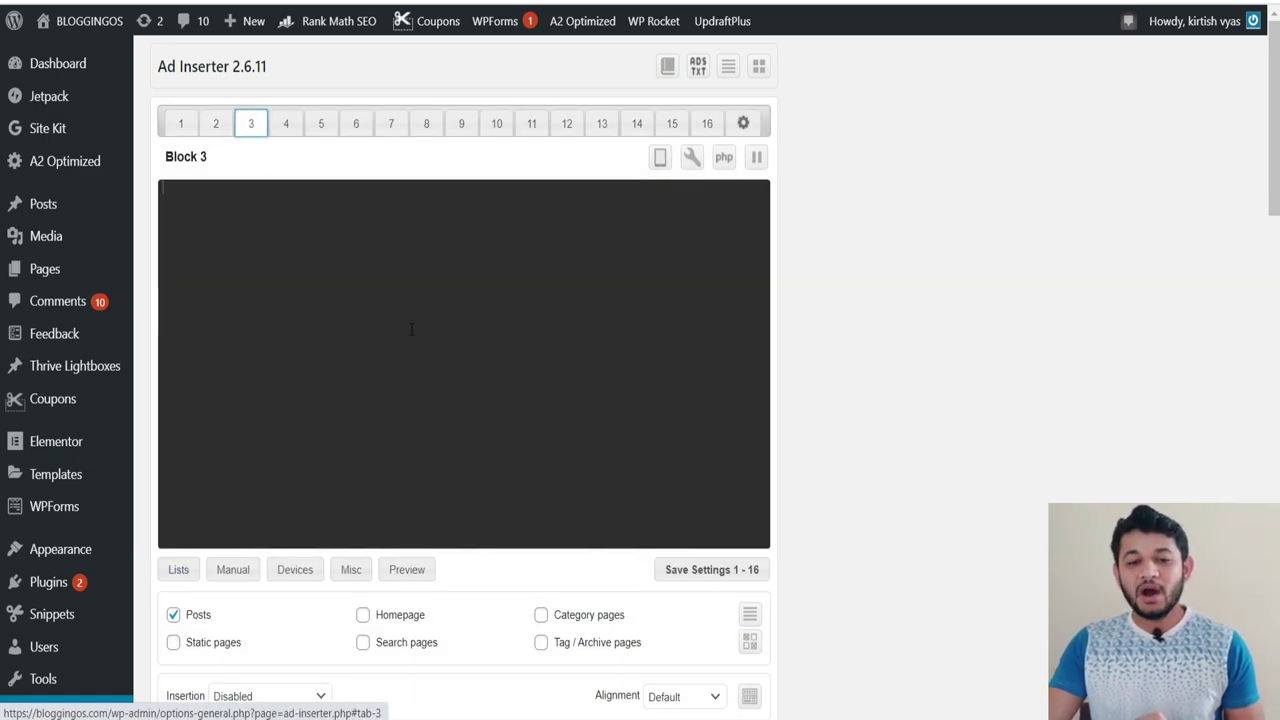
left_click(418, 244)
key("ctrl+v")
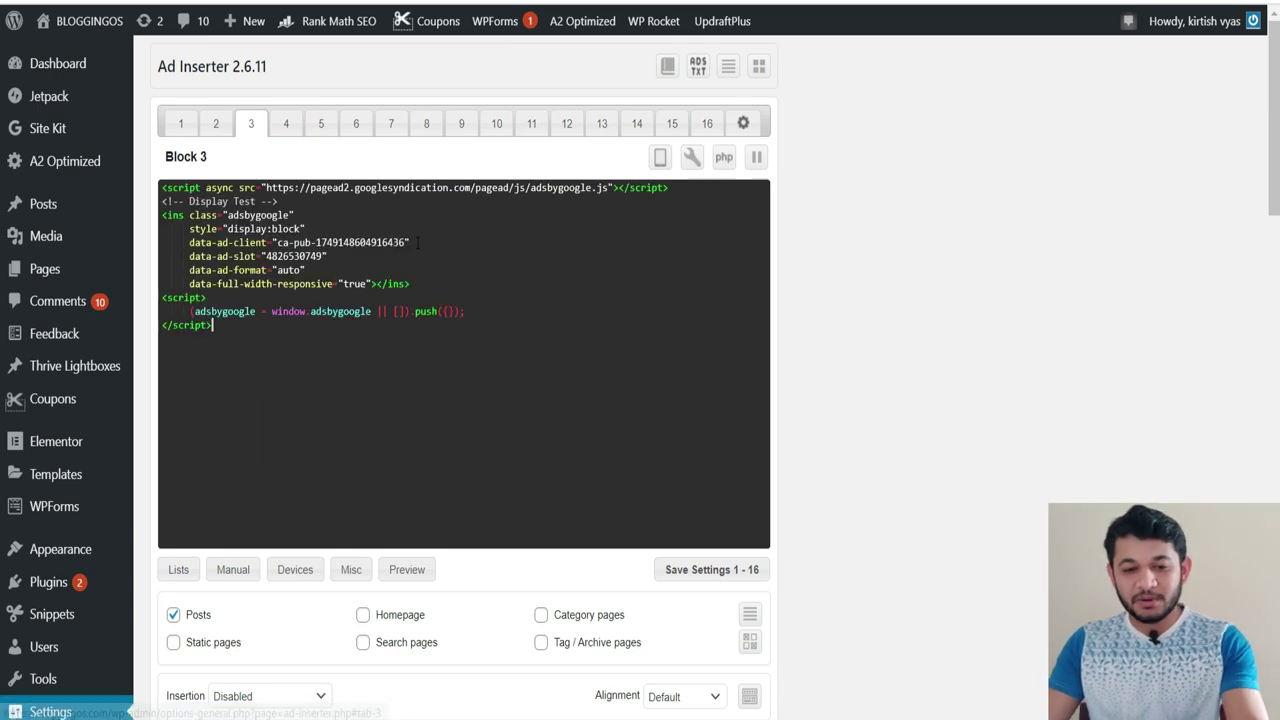
Step: Set Block 3's insertion to After paragraph 2 and save the settings, checking the paragraphs in the live blogging books article
scroll(425, 350, "down", 2)
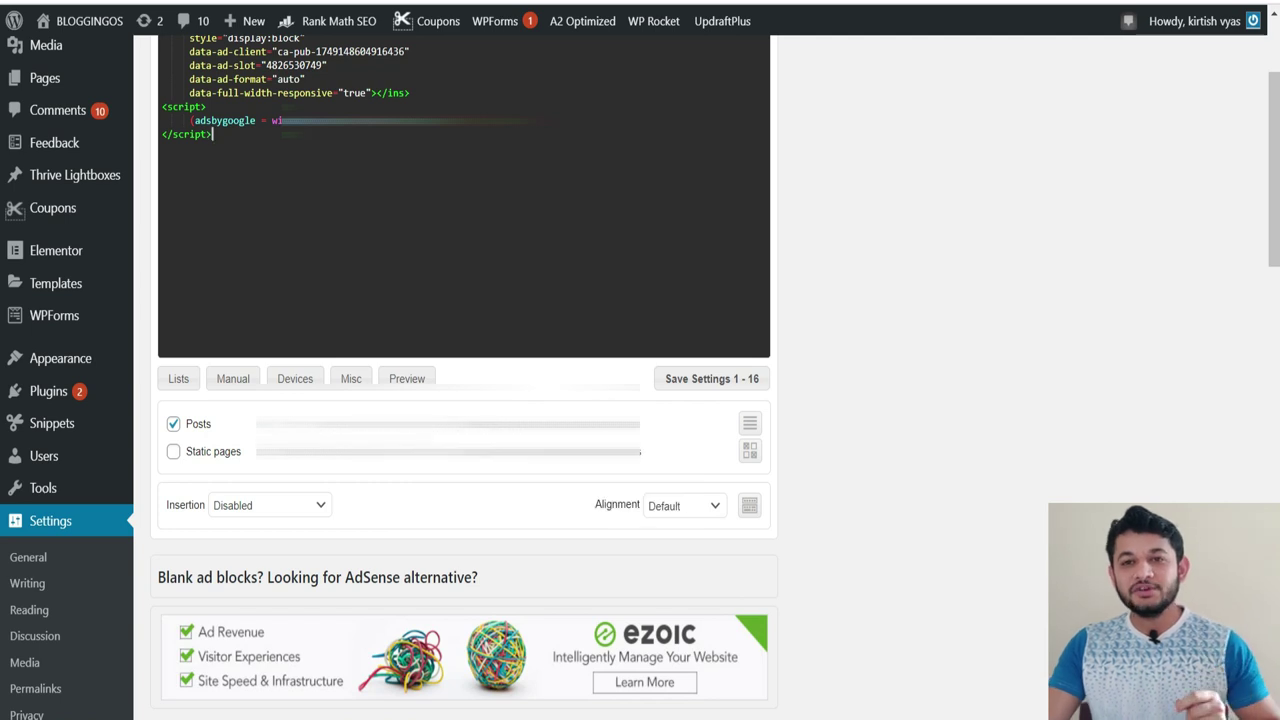
left_click(308, 507)
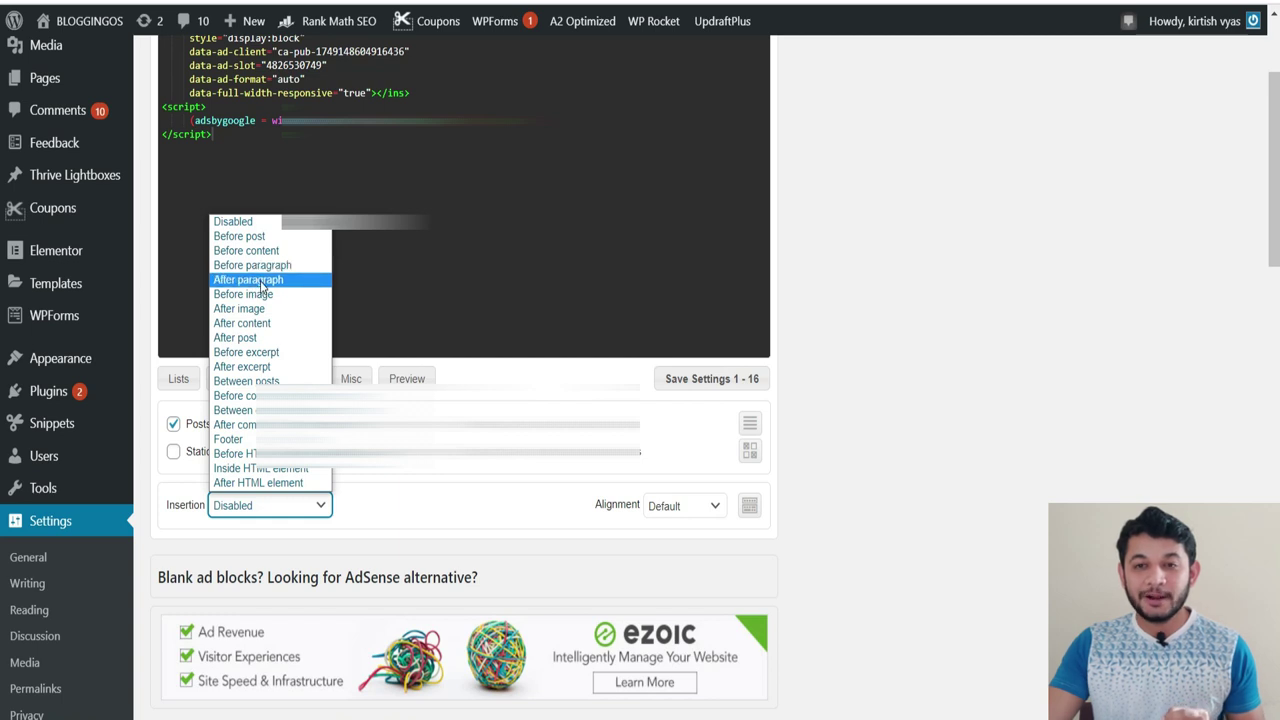
left_click(261, 281)
left_click(345, 506)
type("2")
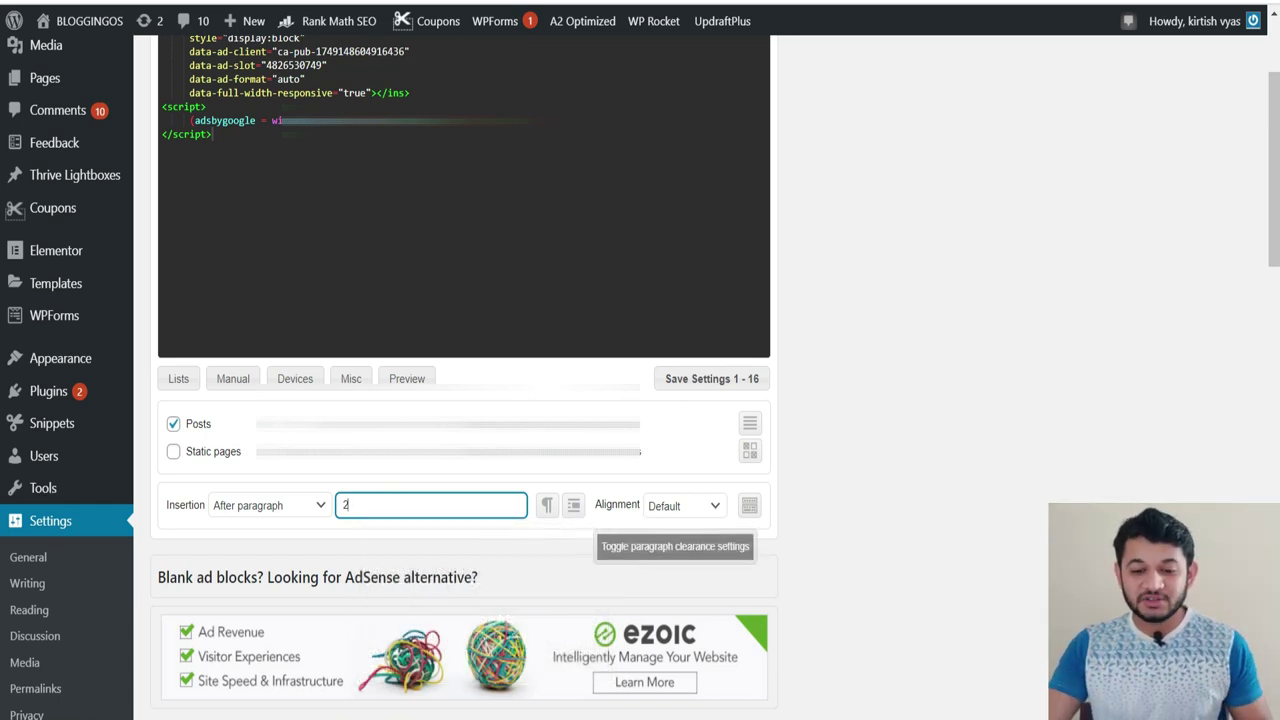
left_click(757, 655)
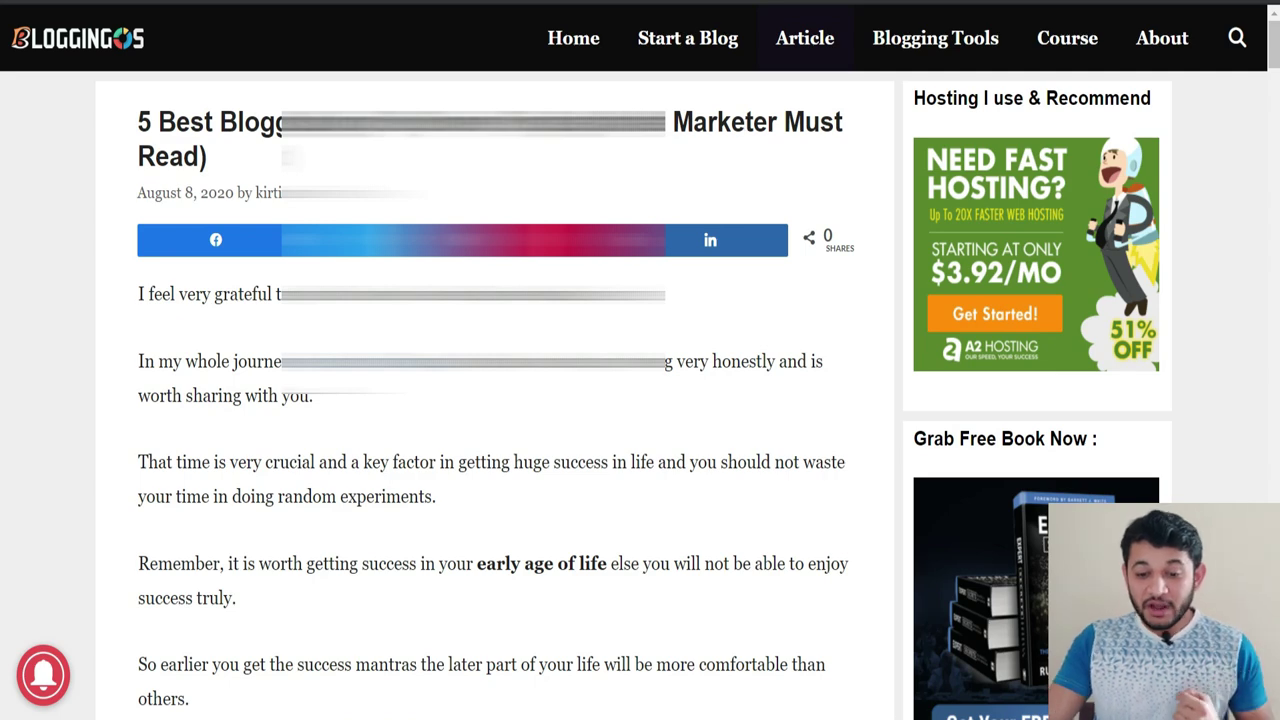
left_click(599, 676)
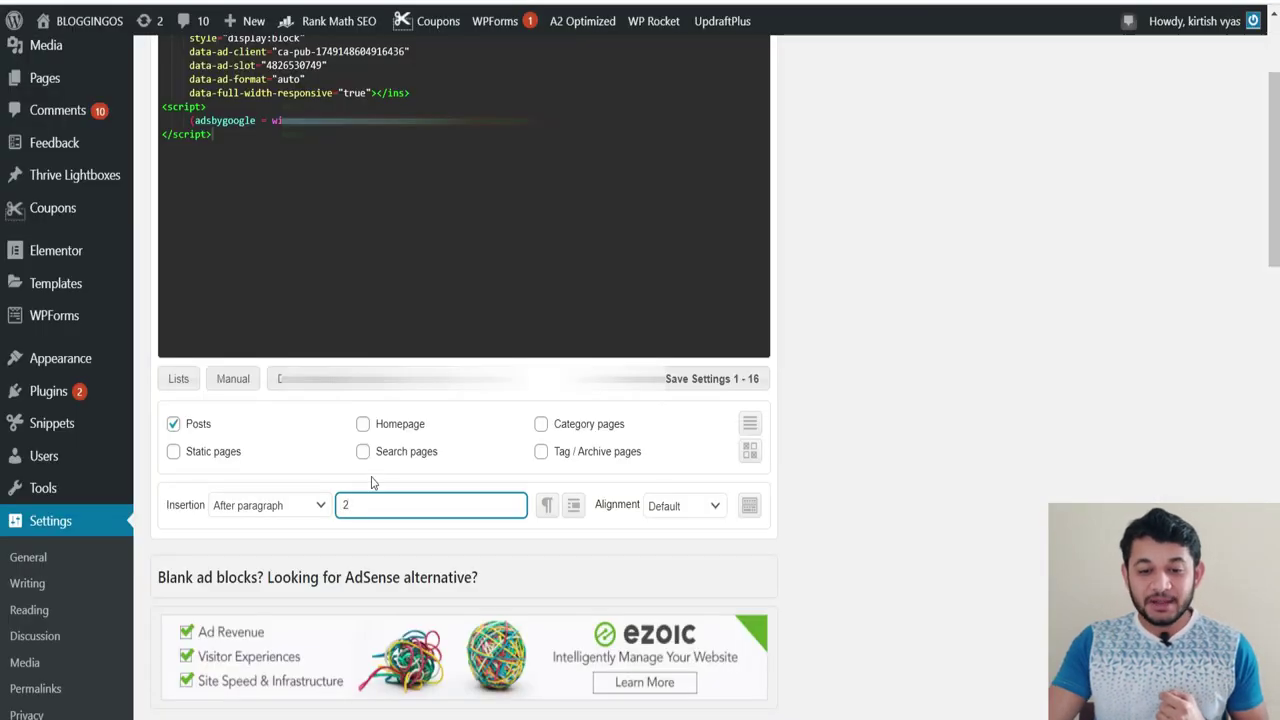
left_click(675, 381)
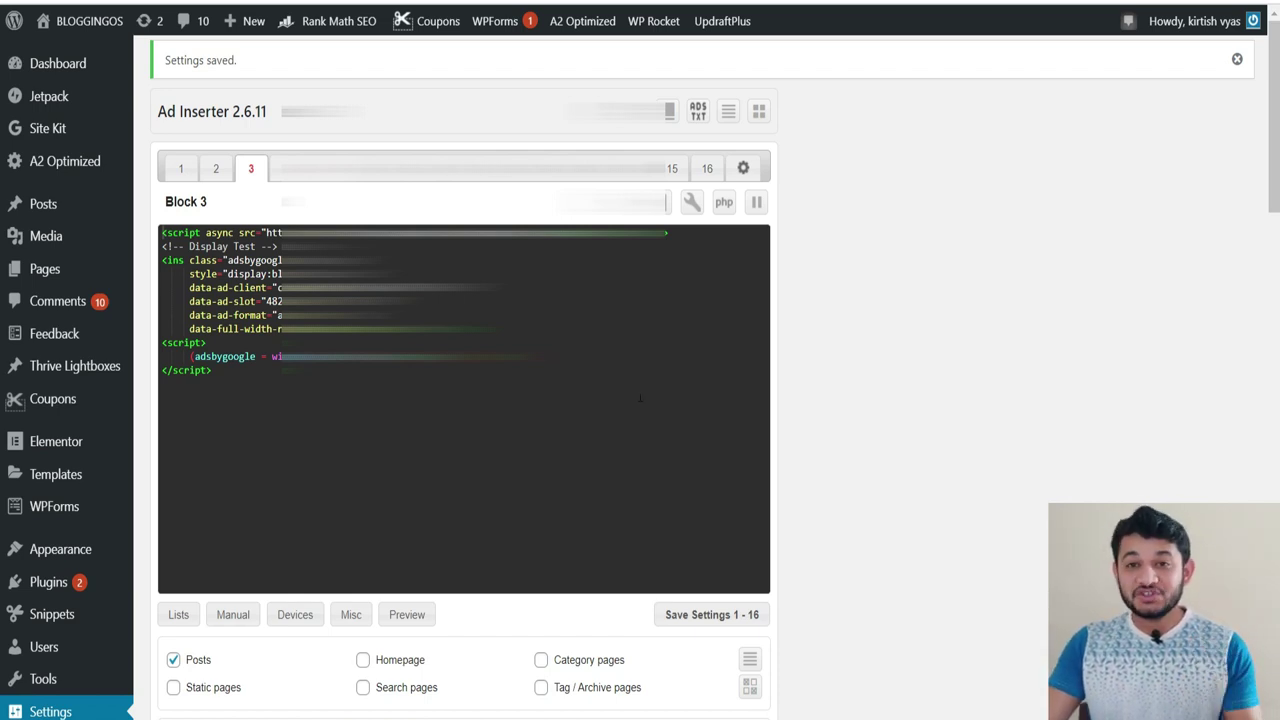
Step: View the "5 Best Blogging Books For Beginner" article, and load bloggingos.com/best-blogging-books-for-beginner.html in a new browser tab
left_click(728, 660)
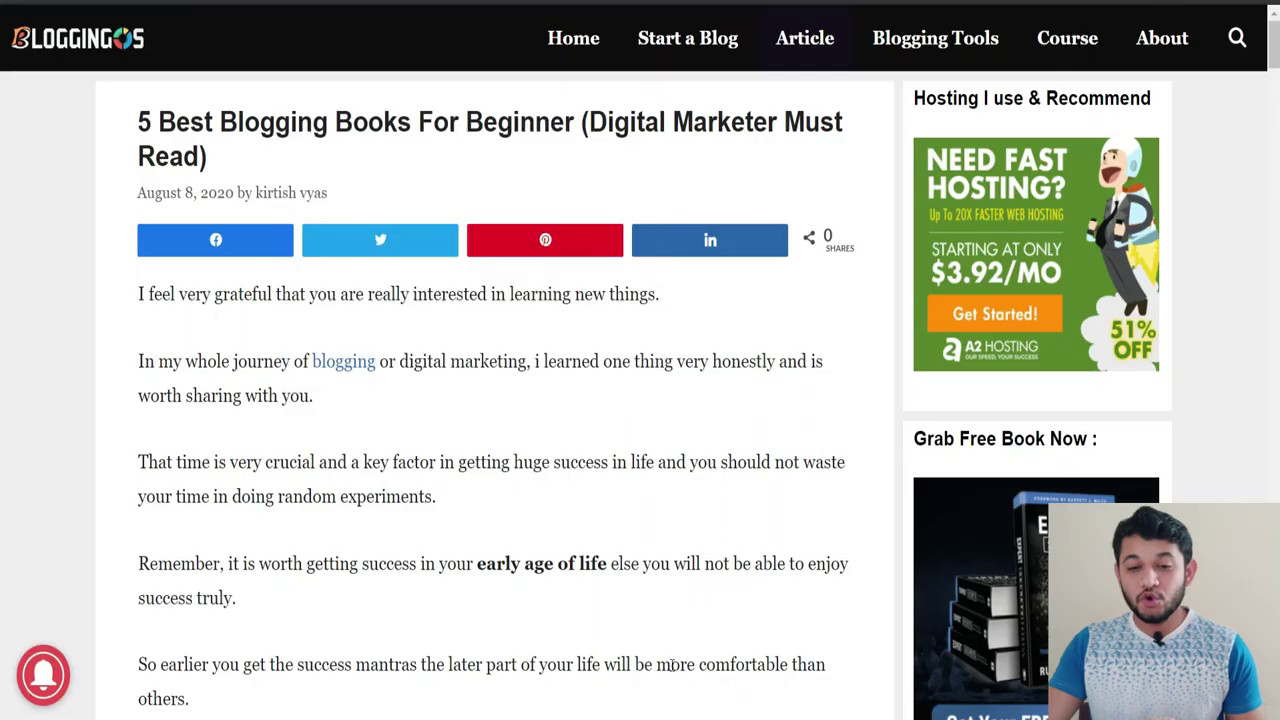
scroll(330, 421, "down", 3)
scroll(330, 421, "up", 3)
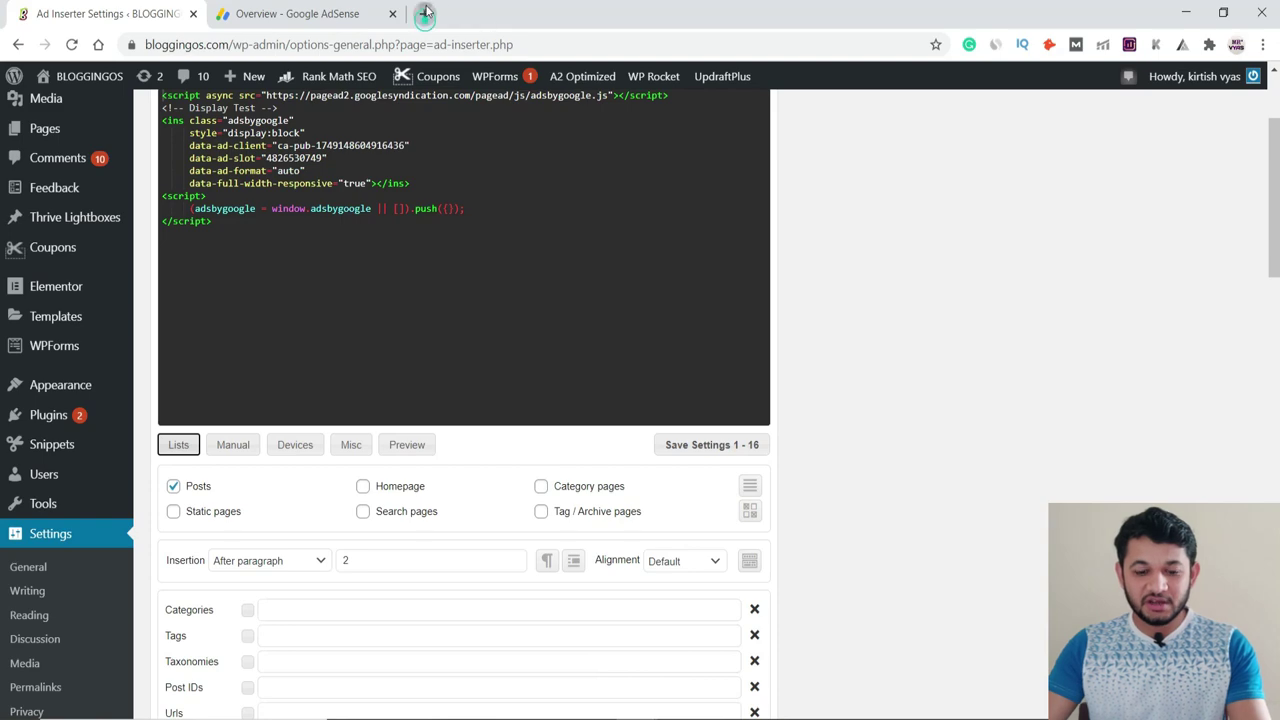
left_click(425, 13)
type("https://bloggingos.com/best-blogging-books-for-beginner.html")
key("Return")
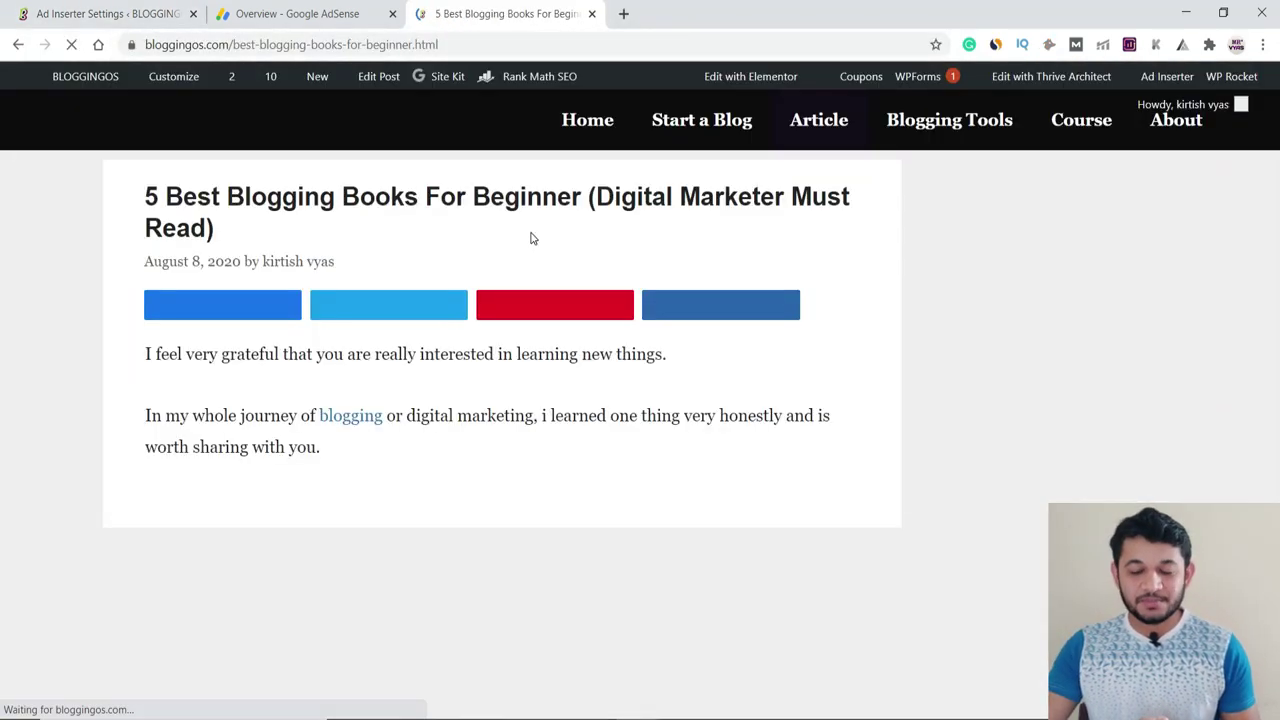
Step: Examine the ad placement after the second paragraph of the blogging books article
scroll(530, 238, "down", 3)
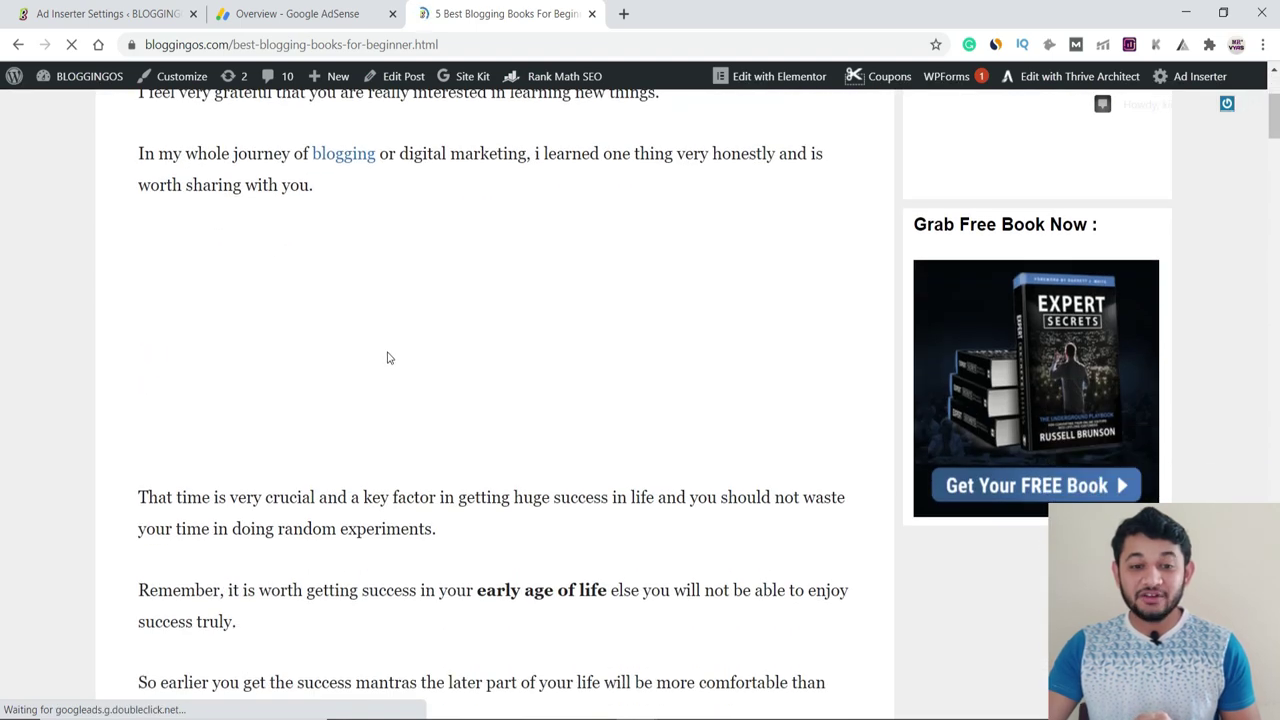
scroll(387, 342, "up", 3)
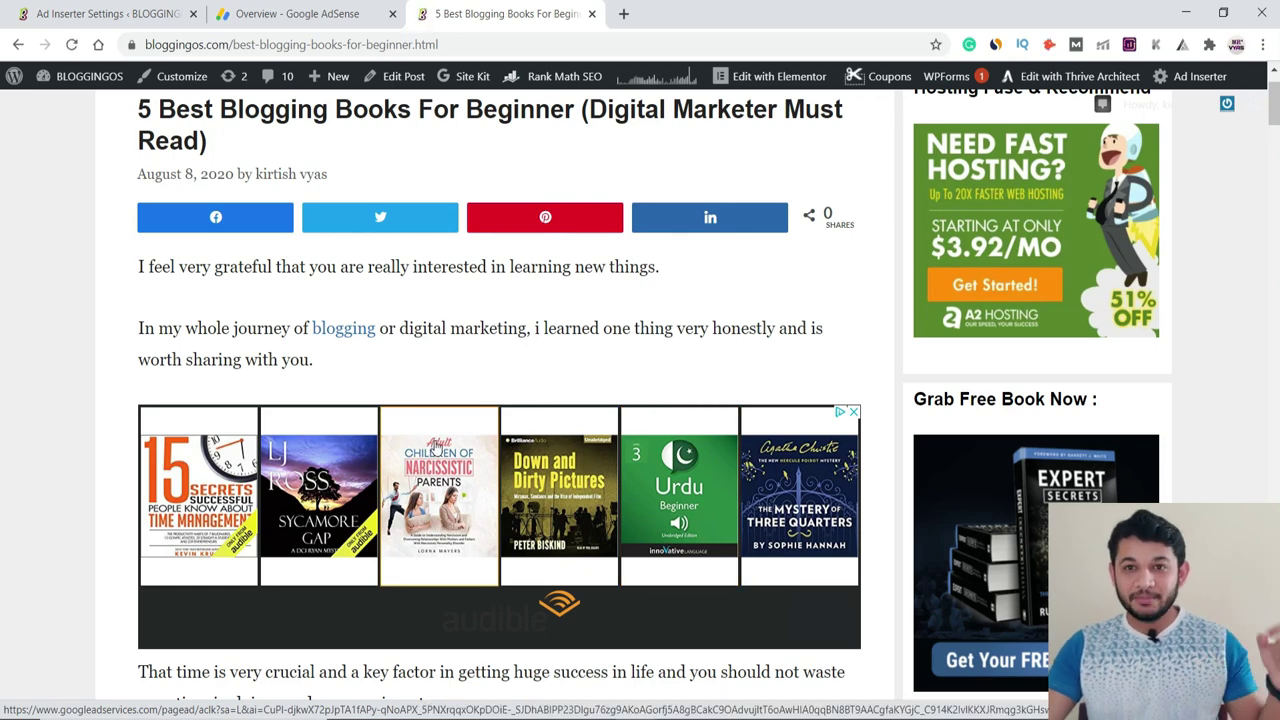
scroll(435, 447, "down", 4)
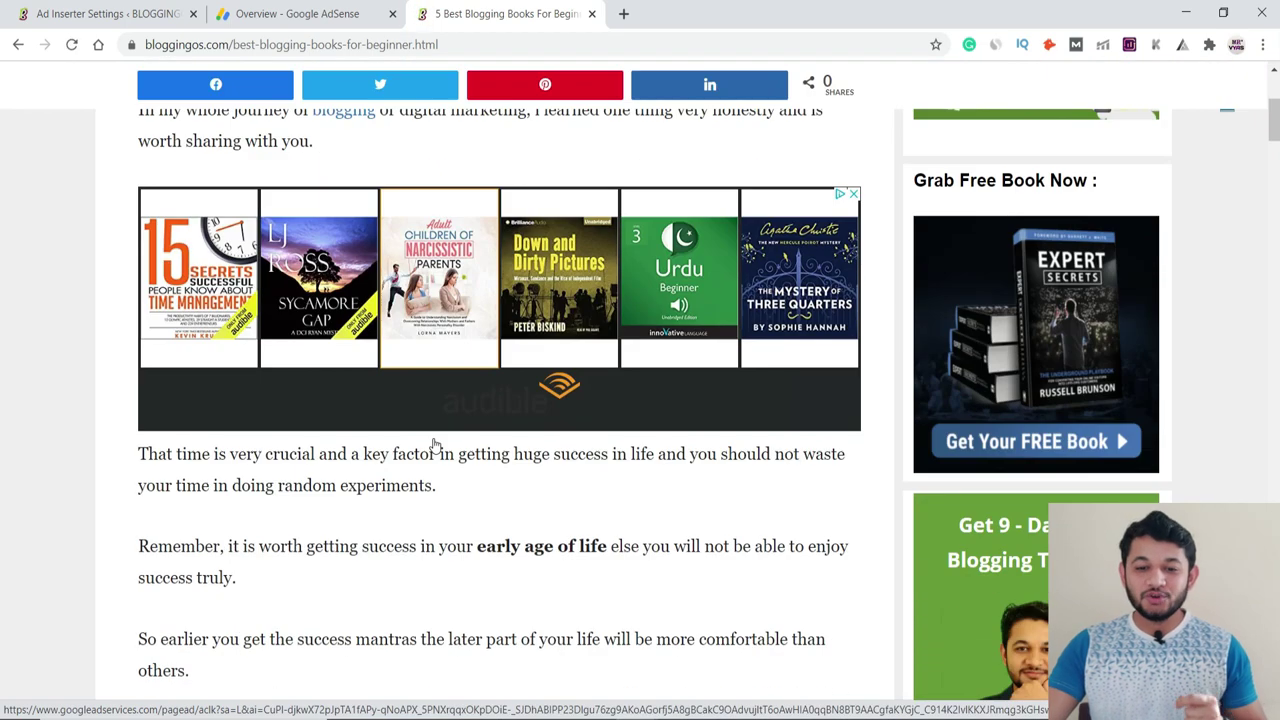
scroll(436, 440, "up", 5)
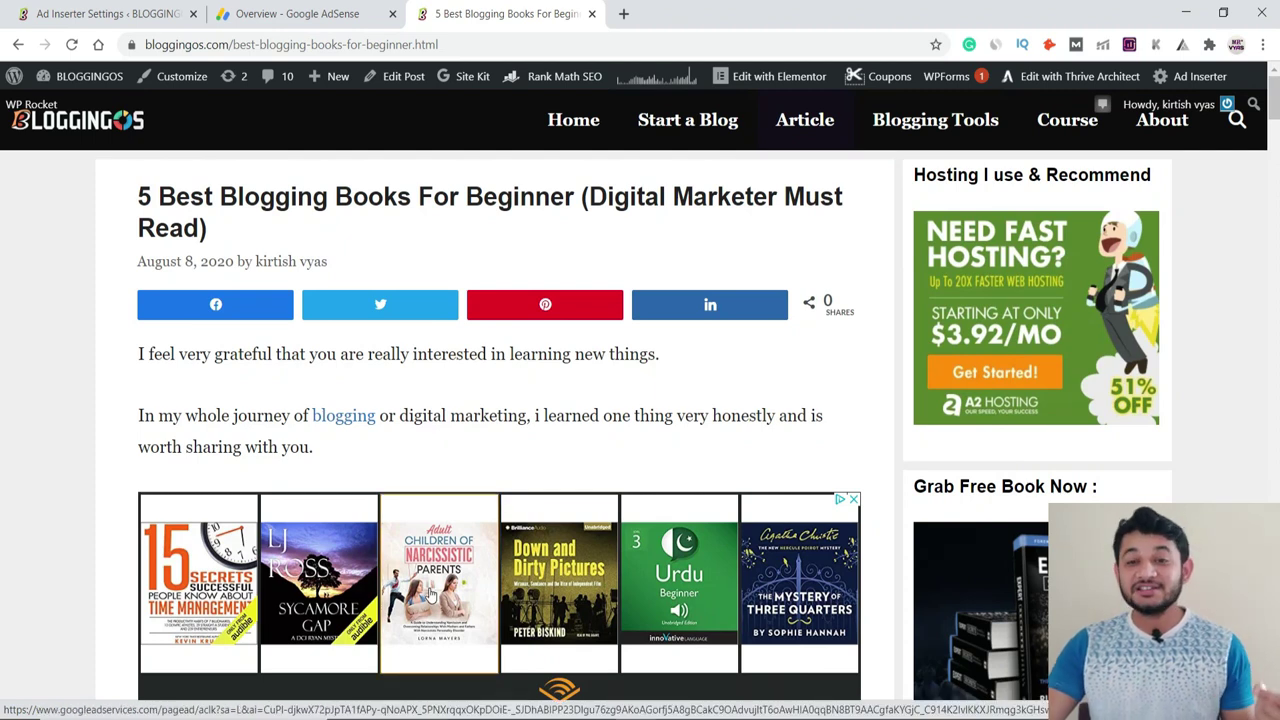
Step: Return to the Ad Inserter settings, set Block 3's paragraph number to 4, and save
left_click(147, 12)
scroll(640, 400, "up", 2)
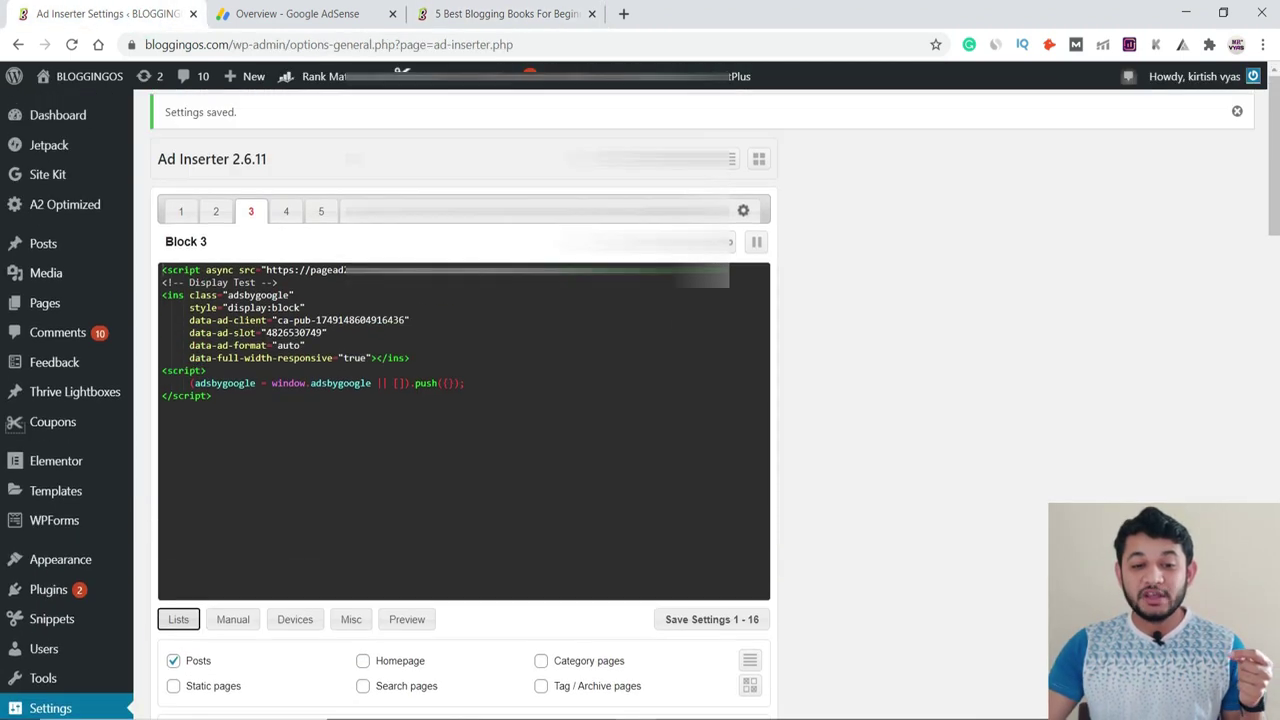
scroll(440, 565, "down", 2)
left_click(357, 560)
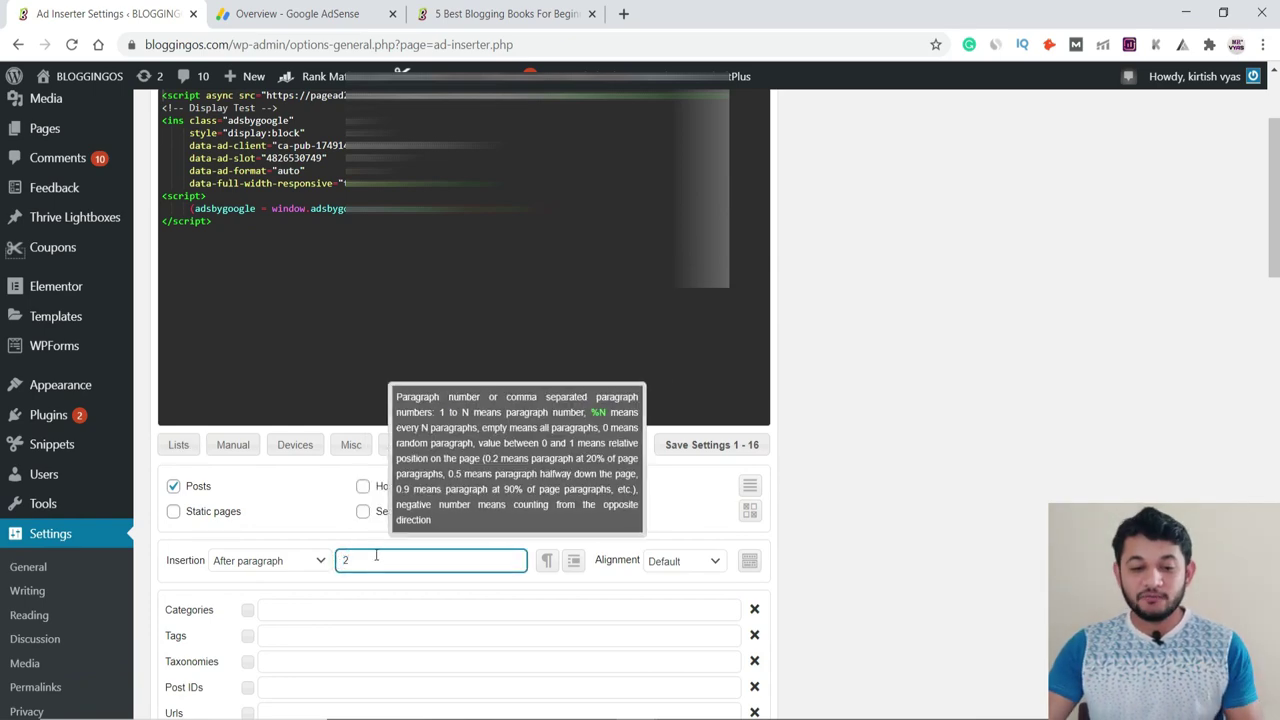
double_click(342, 560)
double_click(344, 560)
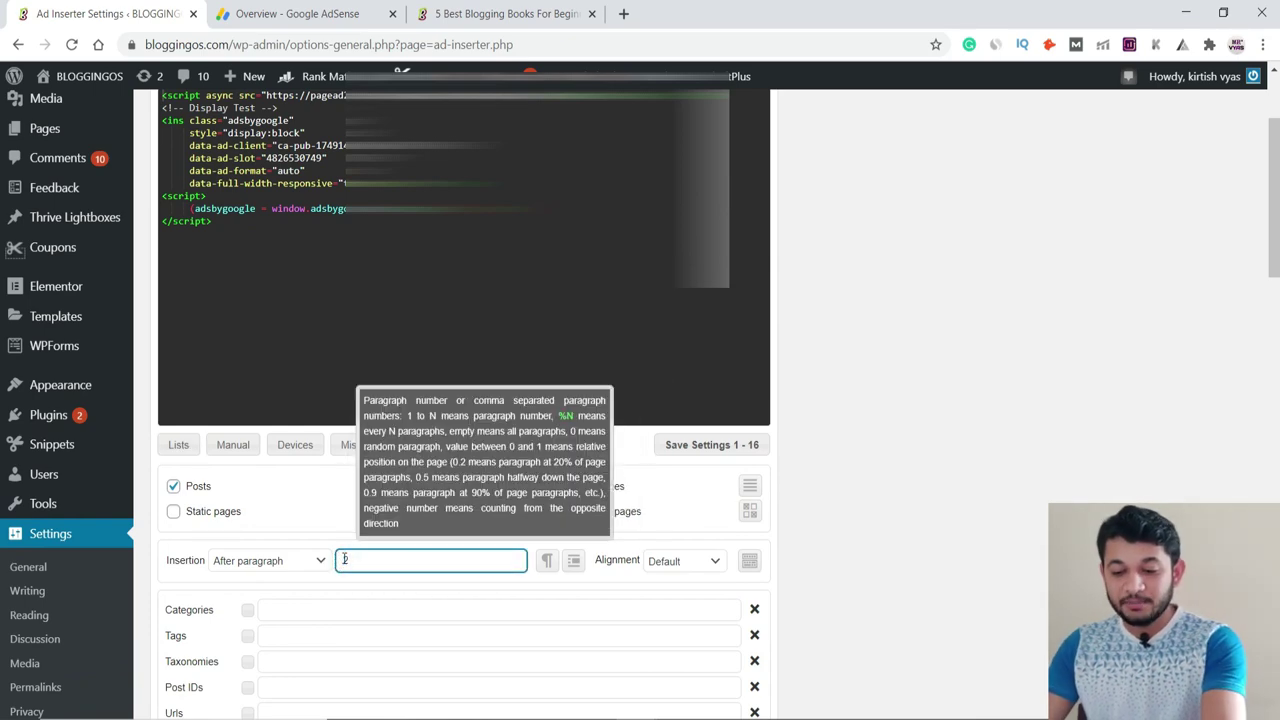
type("3")
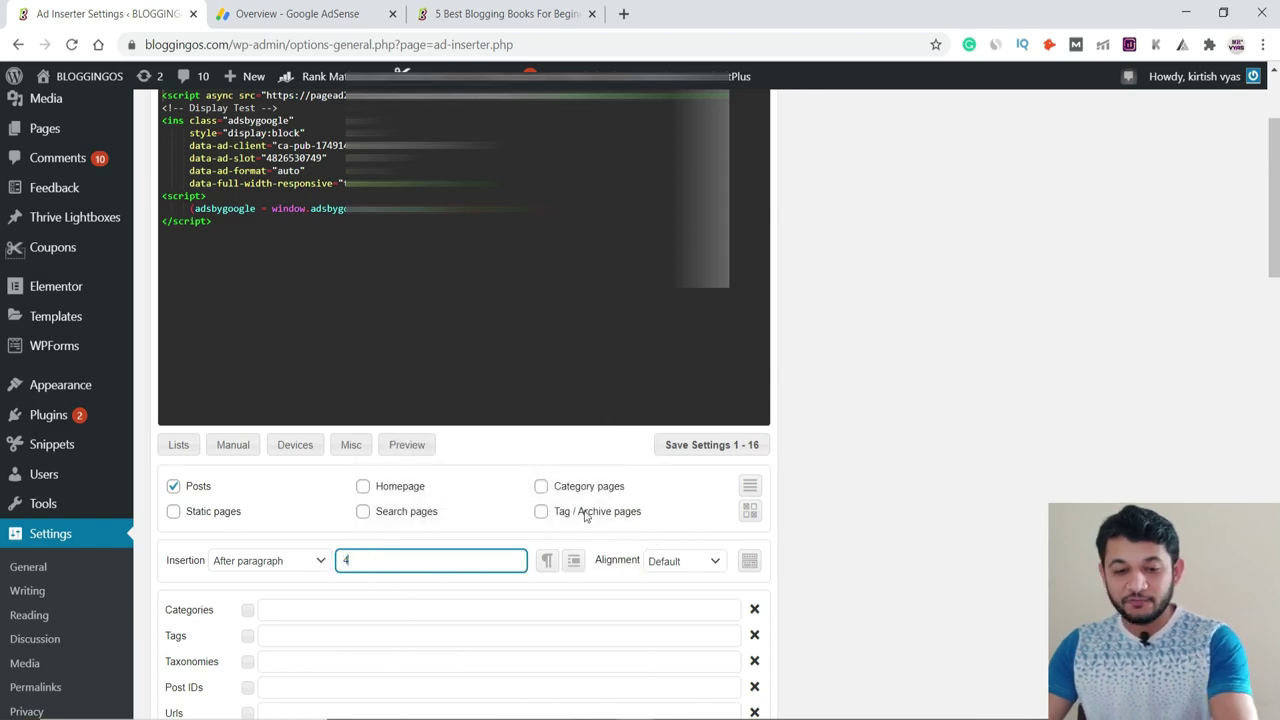
left_click(688, 447)
Step: Reload the blogging books article and check the ad placement after the fourth paragraph
left_click(493, 15)
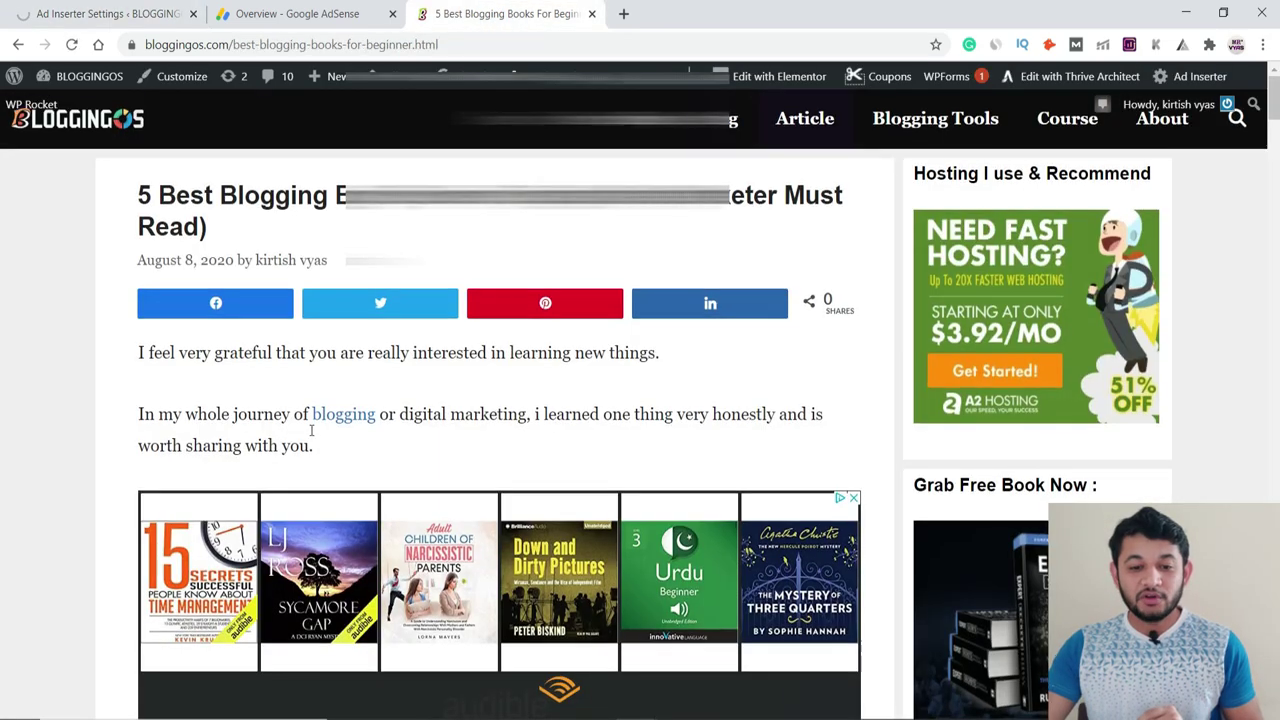
scroll(312, 350, "down", 3)
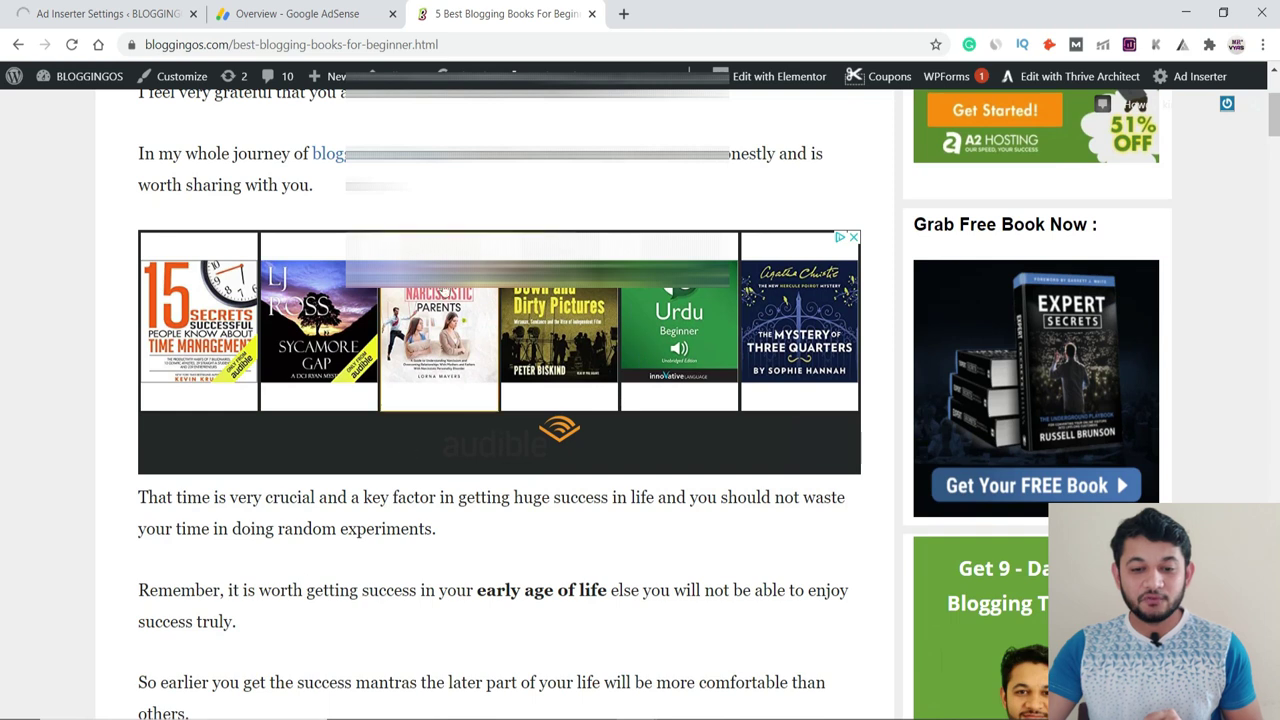
key("F5")
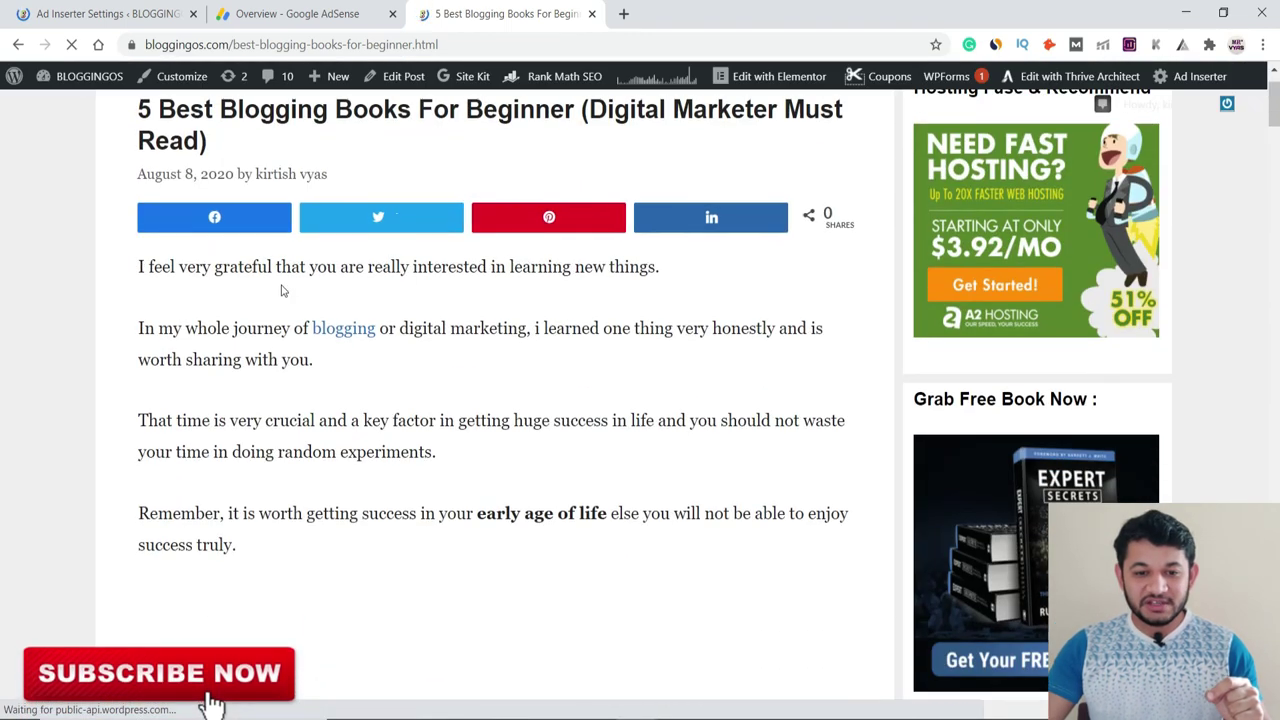
scroll(320, 390, "down", 2)
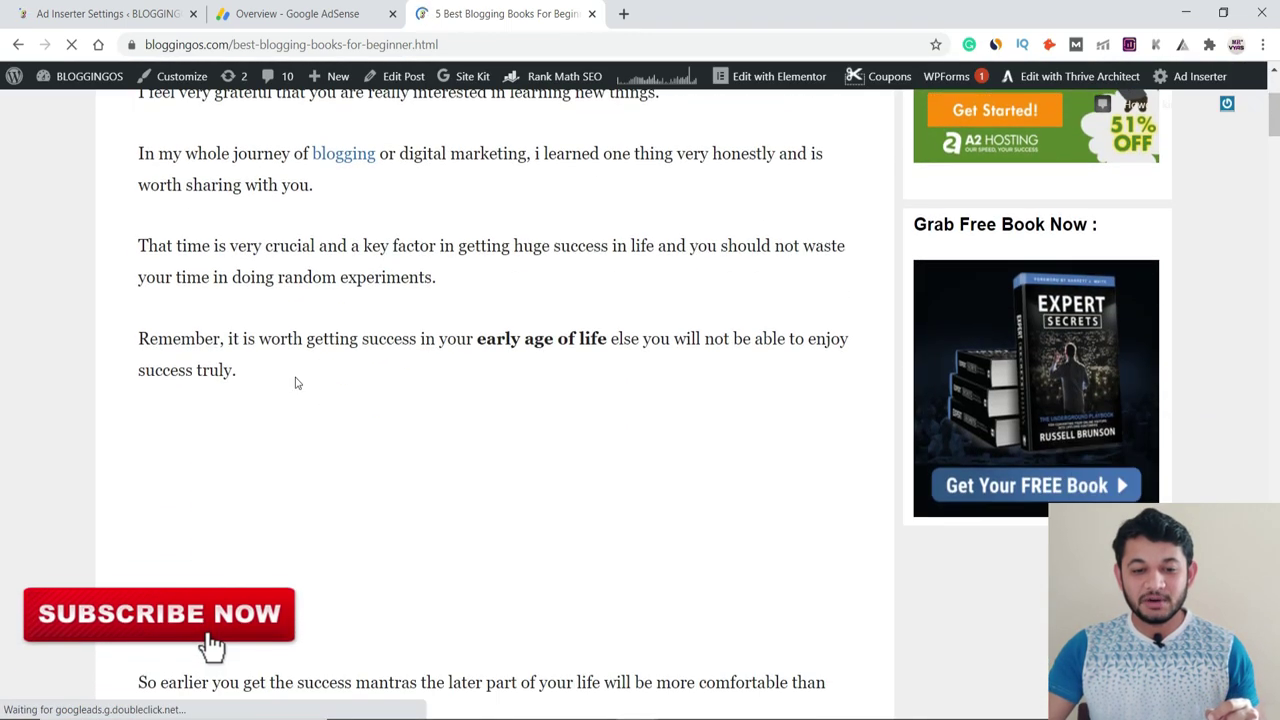